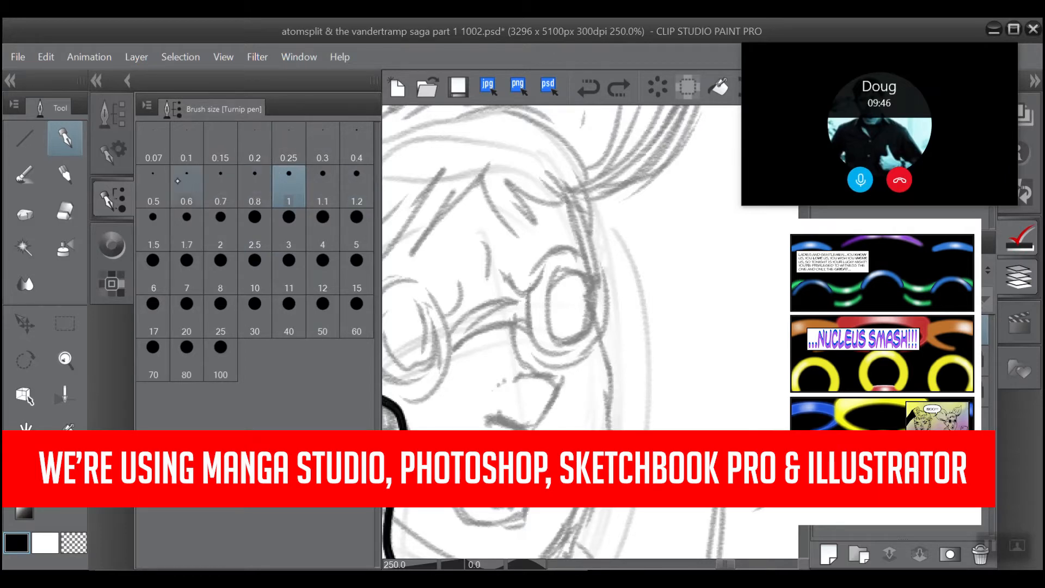
# Step: Choose the G-pen with a brush size of 0.5 for inking the glasses
pyautogui.click(153, 183)
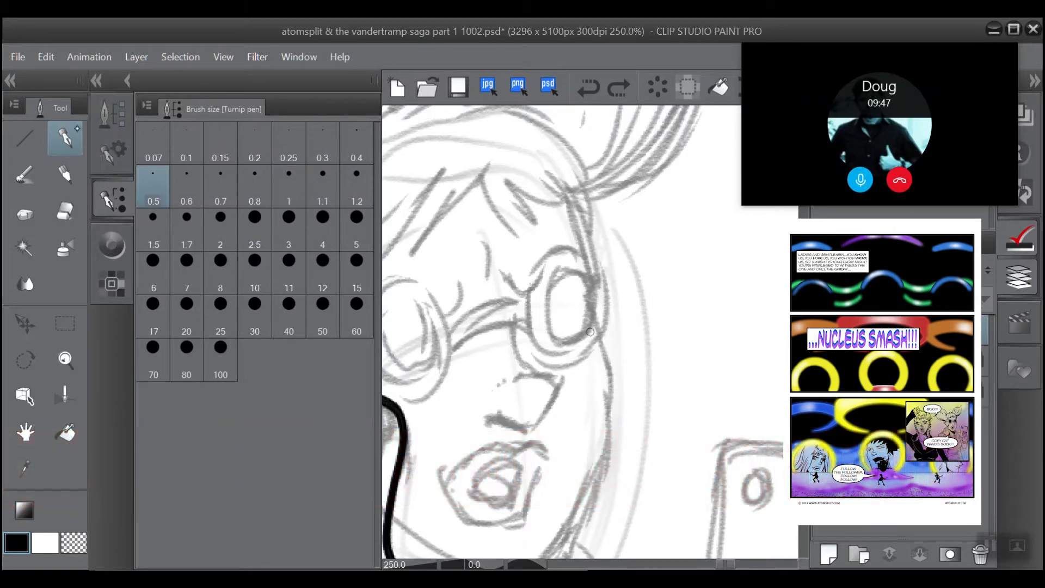
pyautogui.click(113, 127)
pyautogui.click(166, 131)
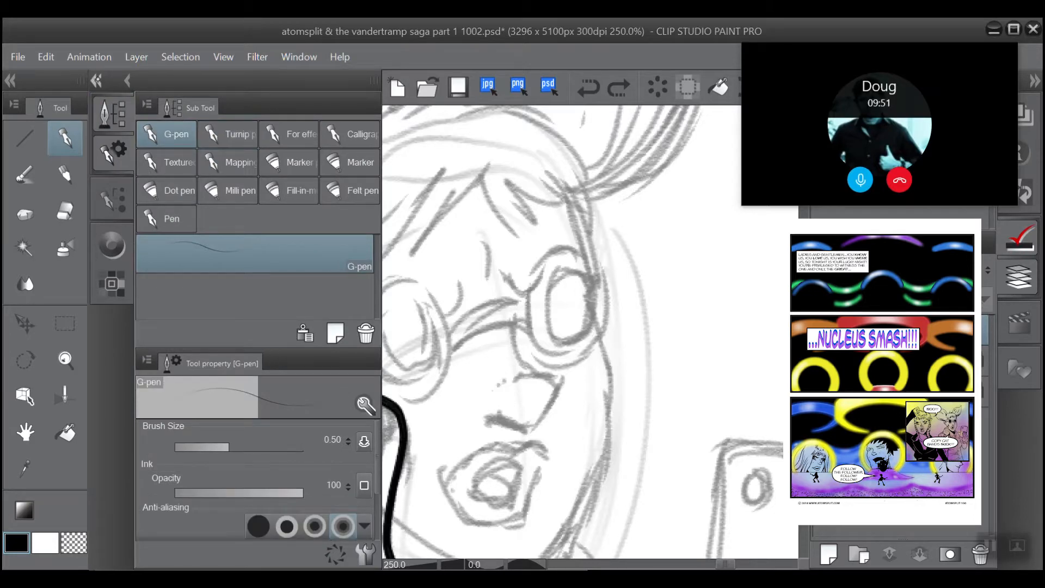
pyautogui.click(96, 80)
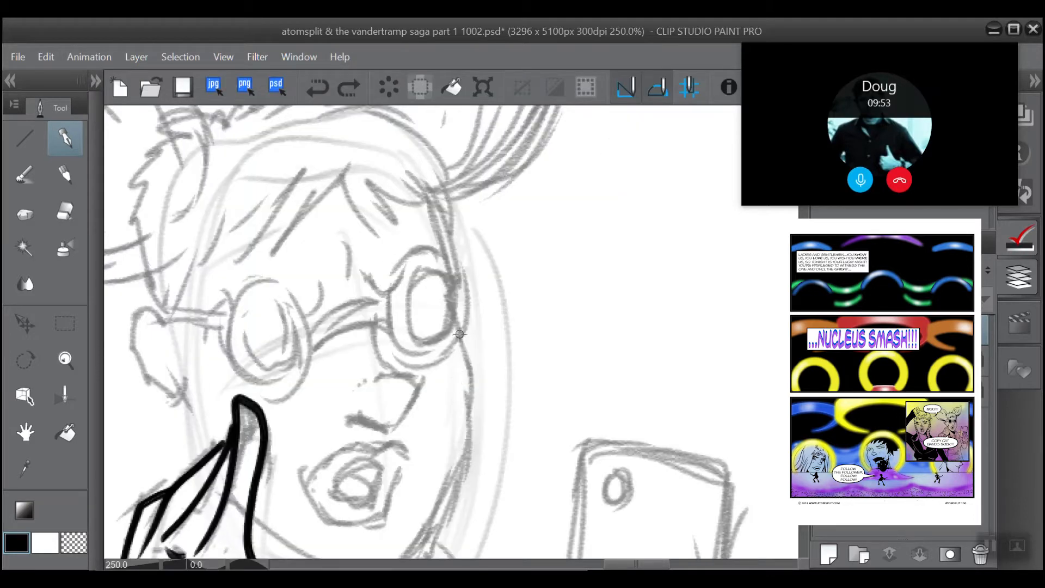
# Step: Ink the outer rim of the right-hand lens over the sketch and thicken its lower-right edge
pyautogui.moveTo(459, 333)
pyautogui.mouseDown()
pyautogui.moveTo(417, 356)
pyautogui.moveTo(400, 338)
pyautogui.moveTo(392, 311)
pyautogui.moveTo(411, 256)
pyautogui.moveTo(430, 250)
pyautogui.moveTo(455, 263)
pyautogui.moveTo(463, 306)
pyautogui.moveTo(452, 348)
pyautogui.mouseUp()
pyautogui.scroll(1, 375, 267)
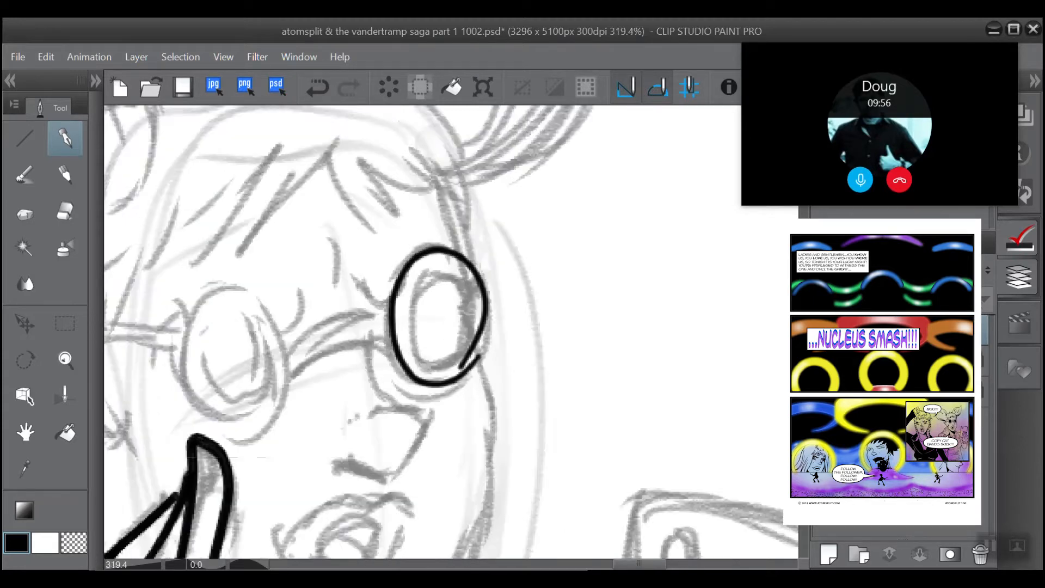
pyautogui.scroll(1, 420, 421)
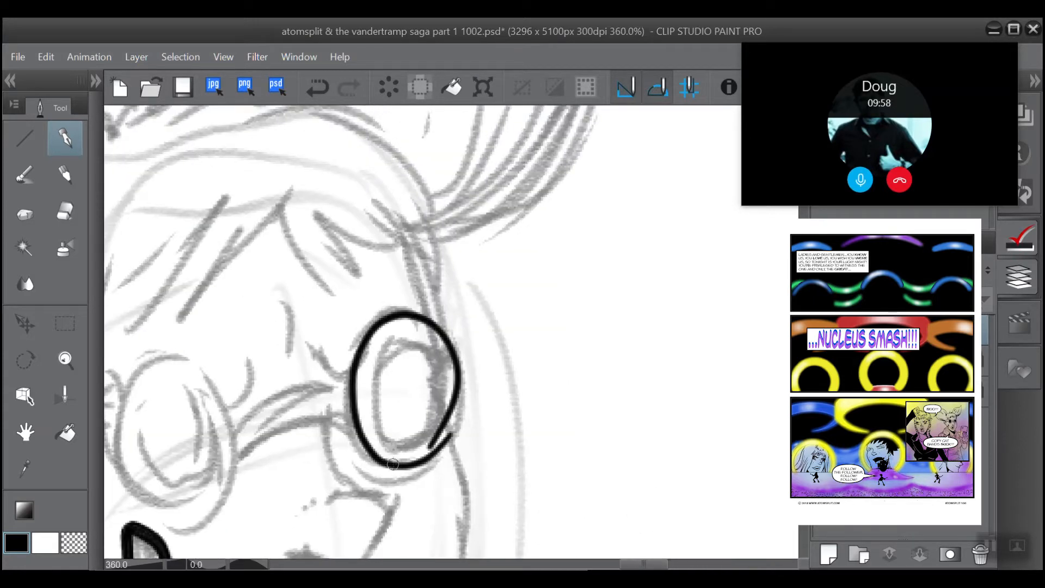
pyautogui.moveTo(393, 464)
pyautogui.mouseDown()
pyautogui.moveTo(428, 457)
pyautogui.moveTo(456, 405)
pyautogui.moveTo(457, 365)
pyautogui.moveTo(435, 330)
pyautogui.mouseUp()
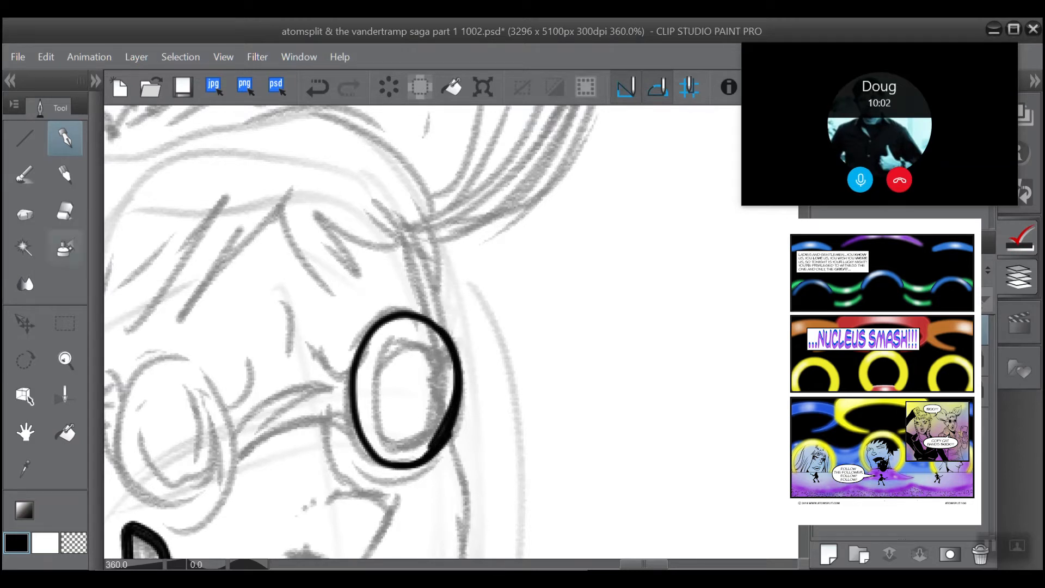
# Step: Trim the right-hand lens rim's lower inner edge with the eraser, then re-ink its right side and bottom more heavily
pyautogui.click(65, 211)
pyautogui.moveTo(419, 449)
pyautogui.mouseDown()
pyautogui.moveTo(446, 400)
pyautogui.moveTo(423, 444)
pyautogui.moveTo(445, 405)
pyautogui.moveTo(427, 426)
pyautogui.mouseUp()
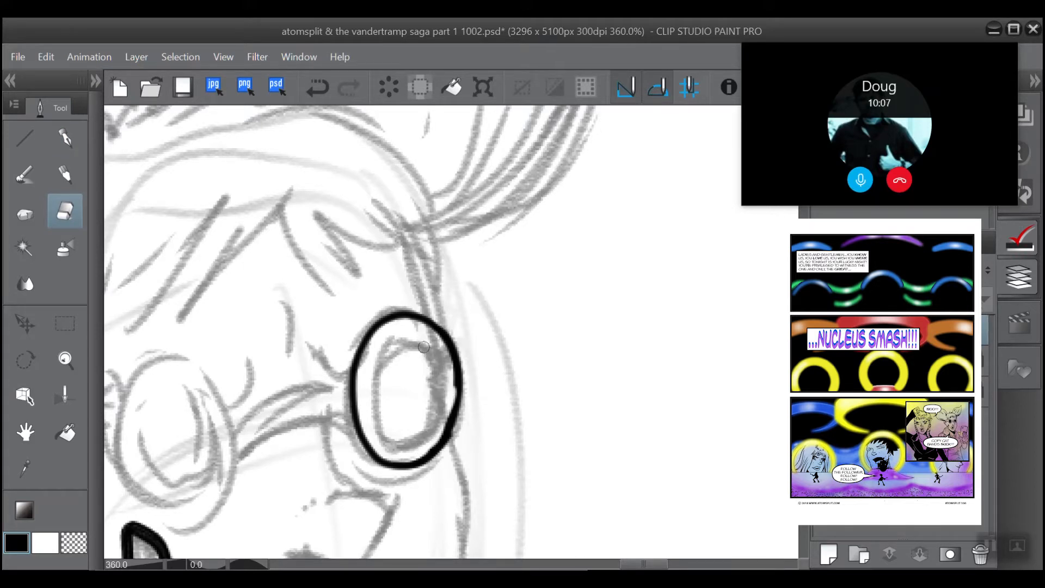
pyautogui.click(64, 139)
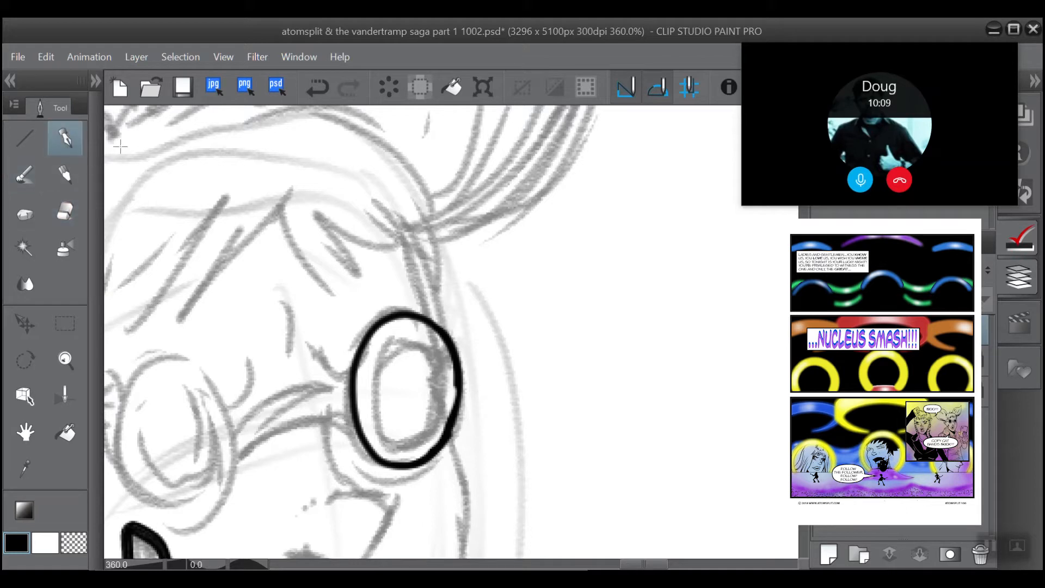
pyautogui.moveTo(417, 457)
pyautogui.mouseDown()
pyautogui.moveTo(439, 440)
pyautogui.moveTo(450, 367)
pyautogui.mouseUp()
pyautogui.moveTo(448, 420)
pyautogui.mouseDown()
pyautogui.moveTo(455, 380)
pyautogui.moveTo(430, 320)
pyautogui.mouseUp()
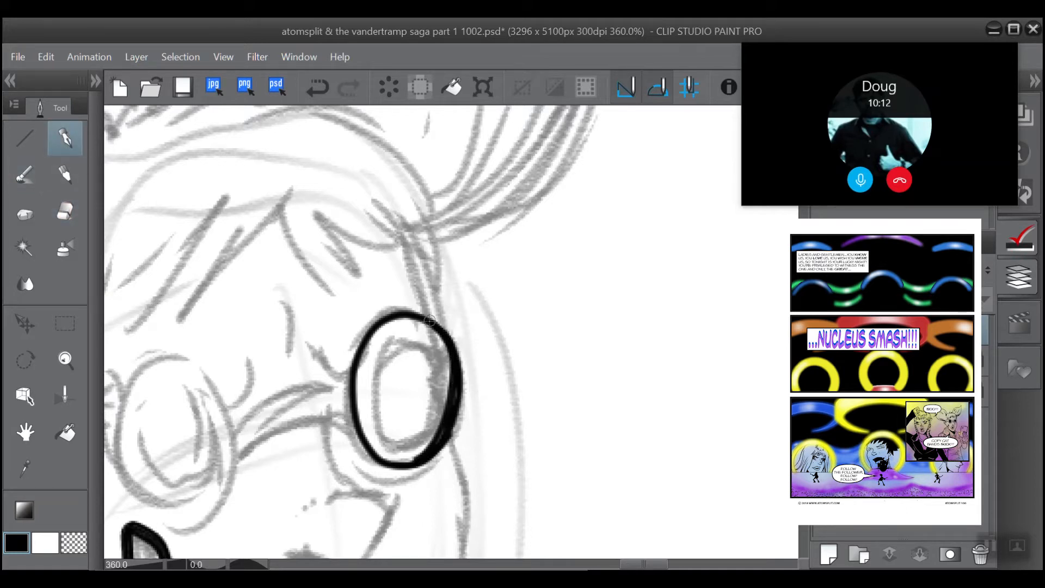
pyautogui.moveTo(420, 451)
pyautogui.mouseDown()
pyautogui.moveTo(403, 465)
pyautogui.moveTo(364, 449)
pyautogui.moveTo(356, 383)
pyautogui.mouseUp()
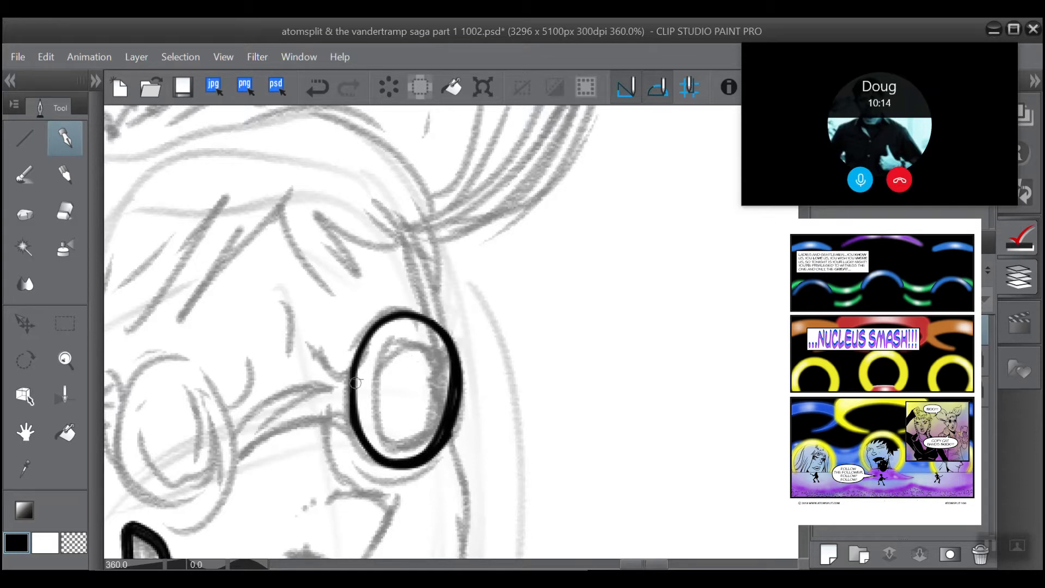
# Step: Erase the excess ink along the inner right edge of the right-hand lens rim
pyautogui.scroll(-2, 374, 342)
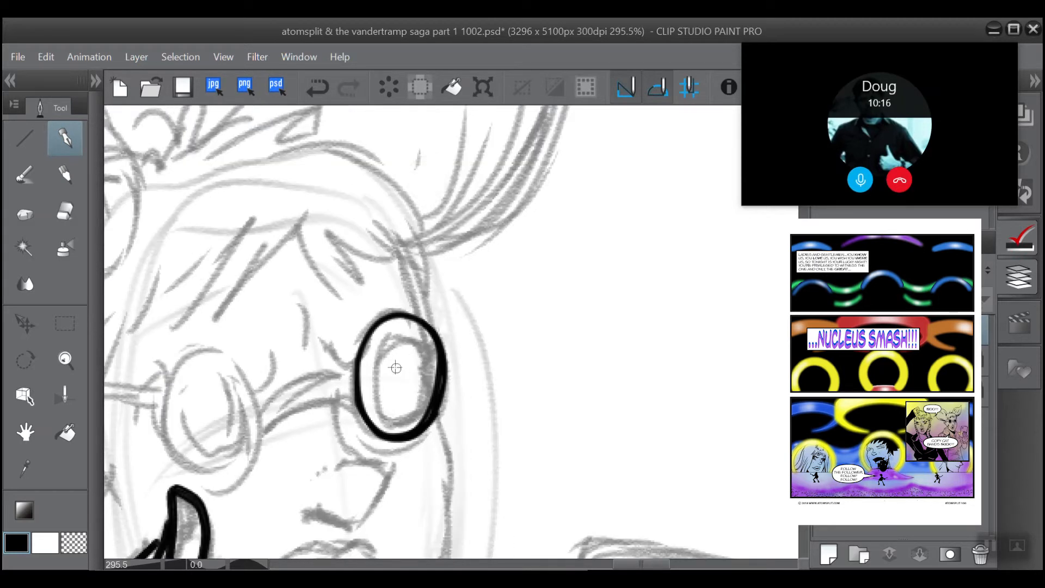
pyautogui.click(67, 208)
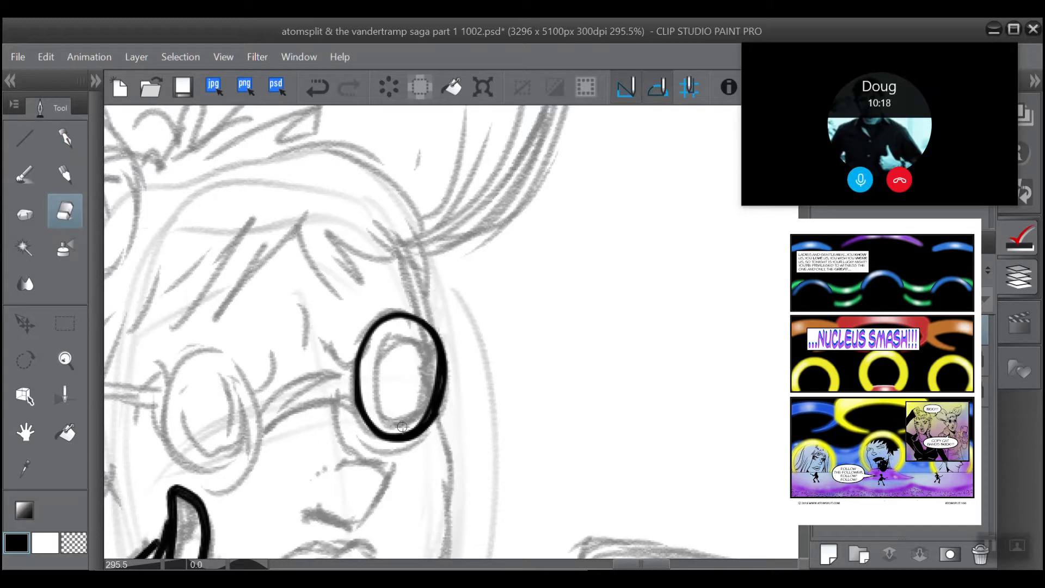
pyautogui.moveTo(423, 417)
pyautogui.mouseDown()
pyautogui.moveTo(437, 376)
pyautogui.moveTo(429, 339)
pyautogui.mouseUp()
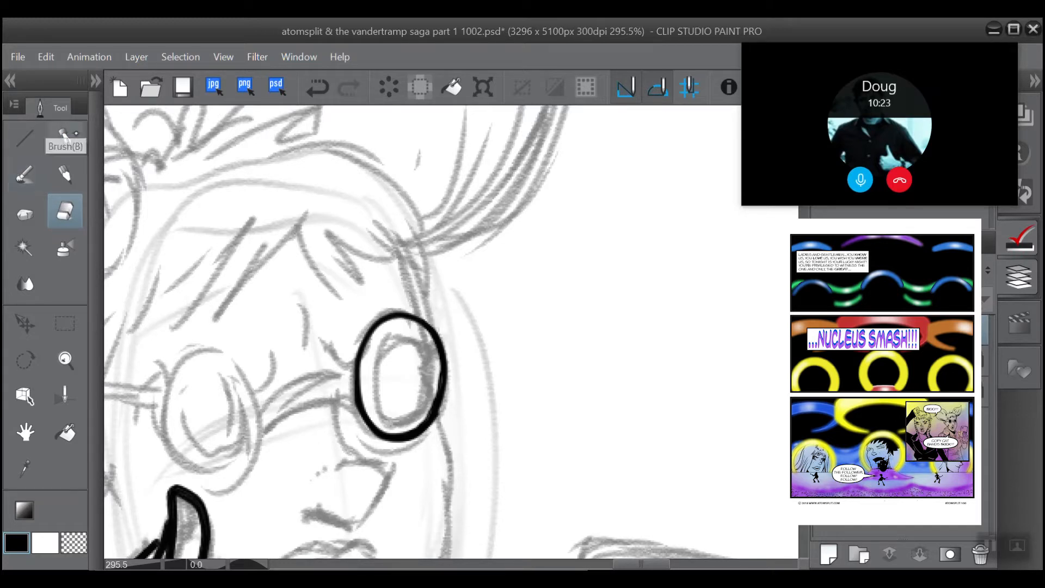
# Step: Ink the inner oval of the right-hand lens with the pen
pyautogui.scroll(-2, 305, 311)
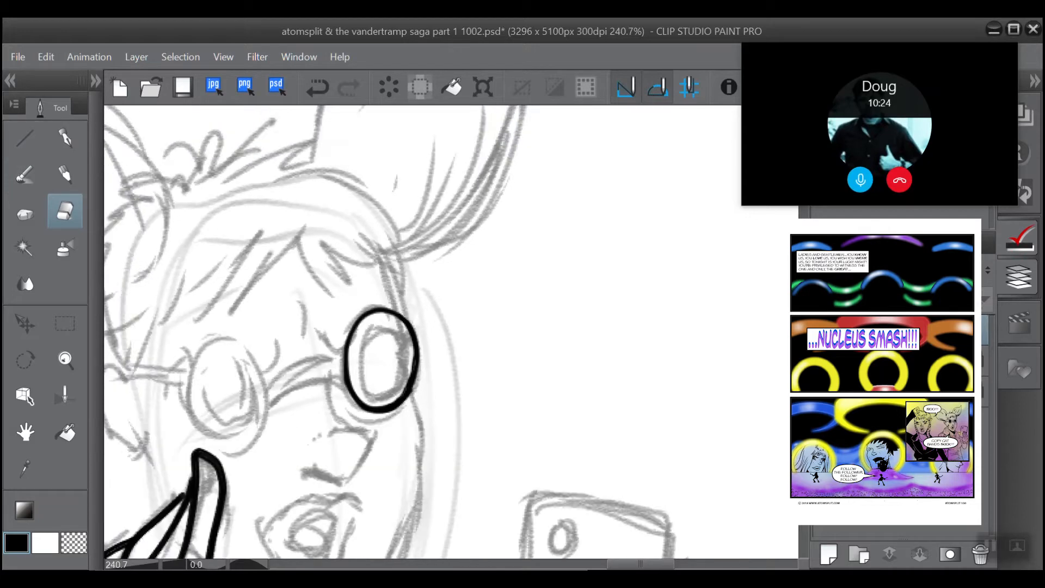
pyautogui.scroll(4, 272, 277)
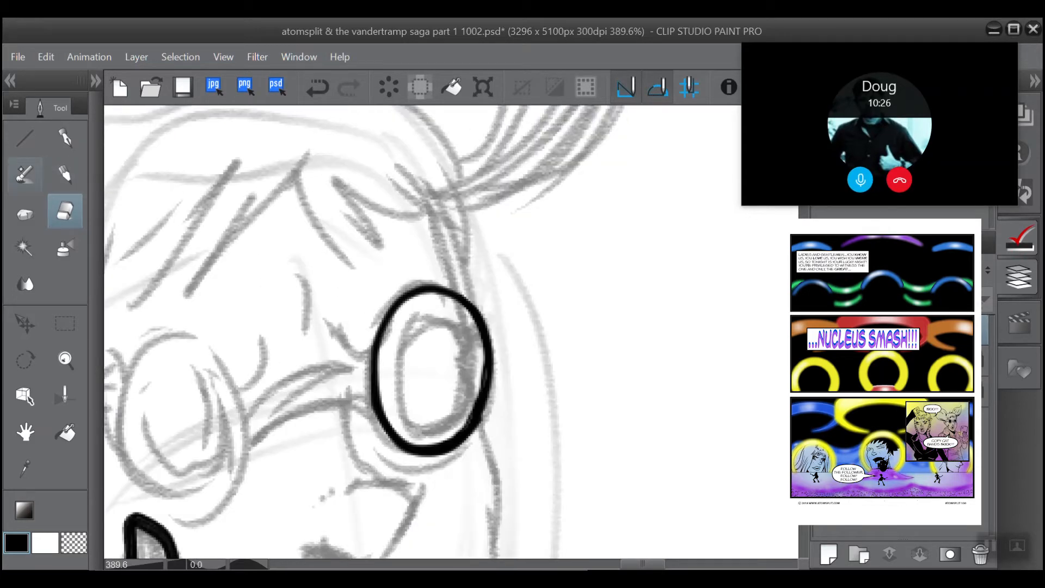
pyautogui.click(65, 131)
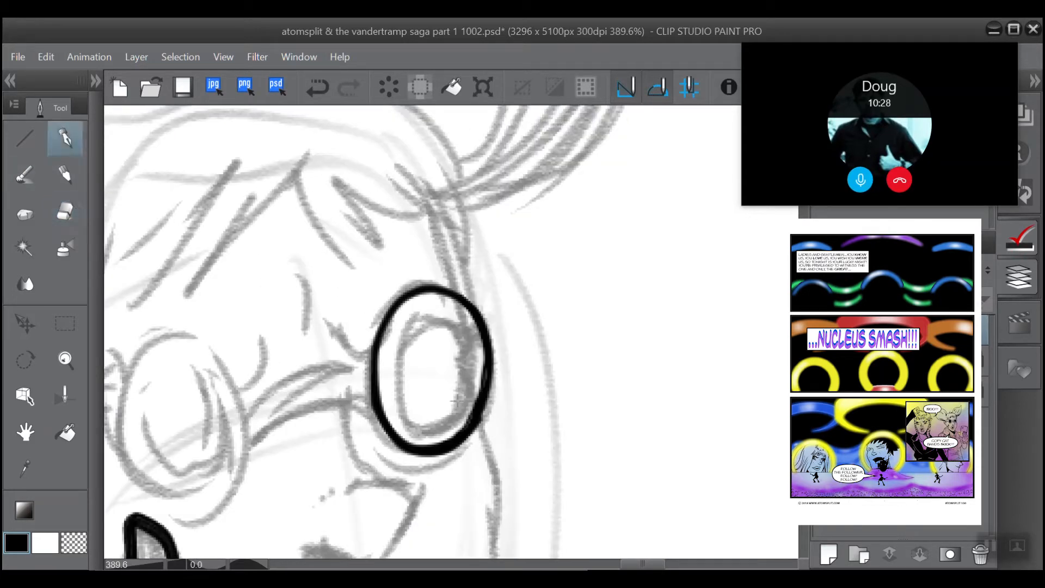
pyautogui.moveTo(457, 400)
pyautogui.mouseDown()
pyautogui.moveTo(414, 415)
pyautogui.moveTo(397, 381)
pyautogui.moveTo(420, 316)
pyautogui.moveTo(451, 328)
pyautogui.moveTo(467, 365)
pyautogui.moveTo(454, 413)
pyautogui.moveTo(422, 418)
pyautogui.moveTo(458, 403)
pyautogui.moveTo(437, 420)
pyautogui.moveTo(410, 406)
pyautogui.moveTo(400, 360)
pyautogui.moveTo(415, 321)
pyautogui.moveTo(435, 317)
pyautogui.moveTo(457, 345)
pyautogui.moveTo(454, 401)
pyautogui.moveTo(431, 415)
pyautogui.moveTo(454, 408)
pyautogui.moveTo(425, 422)
pyautogui.moveTo(409, 412)
pyautogui.moveTo(401, 381)
pyautogui.moveTo(416, 350)
pyautogui.mouseUp()
# Step: Ink the outer rim and the inner oval of the left-hand lens over the sketch
pyautogui.scroll(-3, 416, 350)
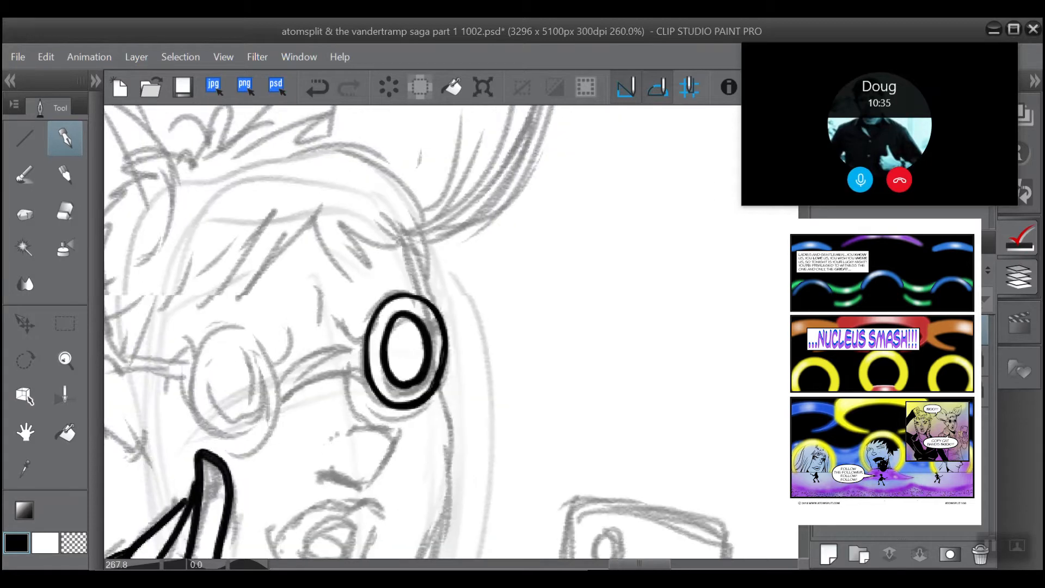
pyautogui.moveTo(291, 385)
pyautogui.mouseDown()
pyautogui.moveTo(448, 380)
pyautogui.moveTo(400, 435)
pyautogui.moveTo(351, 384)
pyautogui.moveTo(375, 323)
pyautogui.moveTo(417, 338)
pyautogui.moveTo(416, 432)
pyautogui.mouseUp()
pyautogui.moveTo(398, 341)
pyautogui.mouseDown()
pyautogui.moveTo(377, 364)
pyautogui.moveTo(382, 403)
pyautogui.moveTo(407, 412)
pyautogui.moveTo(419, 402)
pyautogui.moveTo(421, 379)
pyautogui.moveTo(391, 342)
pyautogui.moveTo(417, 361)
pyautogui.moveTo(421, 402)
pyautogui.moveTo(409, 413)
pyautogui.moveTo(393, 407)
pyautogui.moveTo(381, 380)
pyautogui.moveTo(390, 342)
pyautogui.mouseUp()
pyautogui.moveTo(416, 404)
pyautogui.mouseDown()
pyautogui.moveTo(382, 396)
pyautogui.moveTo(395, 415)
pyautogui.moveTo(419, 404)
pyautogui.moveTo(402, 419)
pyautogui.moveTo(378, 386)
pyautogui.mouseUp()
pyautogui.moveTo(391, 346); pyautogui.dragTo(415, 354)
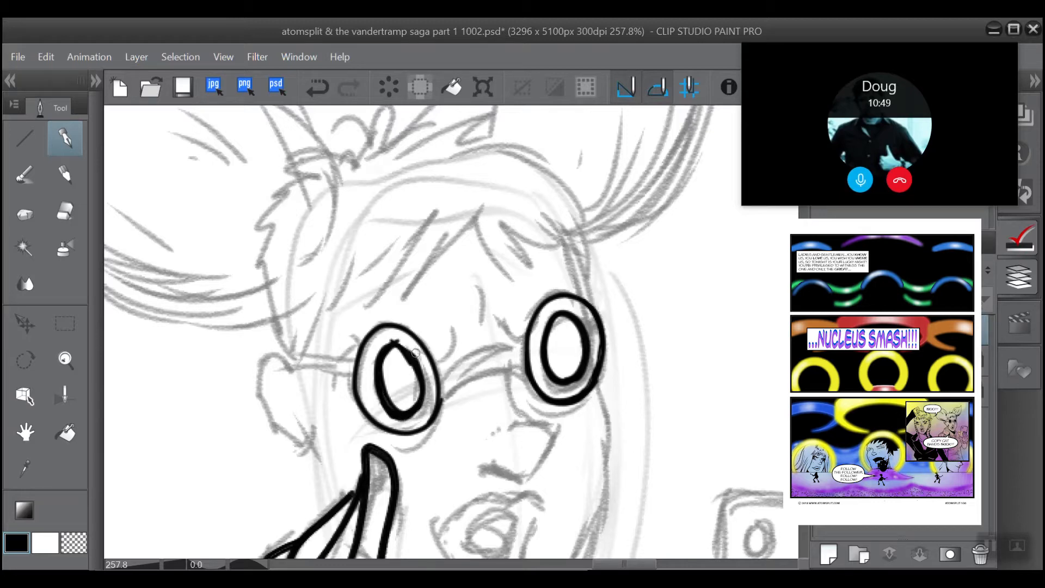
# Step: Undo a stray stroke on the left-hand lens's inner oval and redraw the oval's top and right side thicker
pyautogui.scroll(3, 340, 282)
pyautogui.moveTo(451, 402)
pyautogui.mouseDown()
pyautogui.moveTo(434, 374)
pyautogui.moveTo(414, 368)
pyautogui.moveTo(402, 396)
pyautogui.mouseUp()
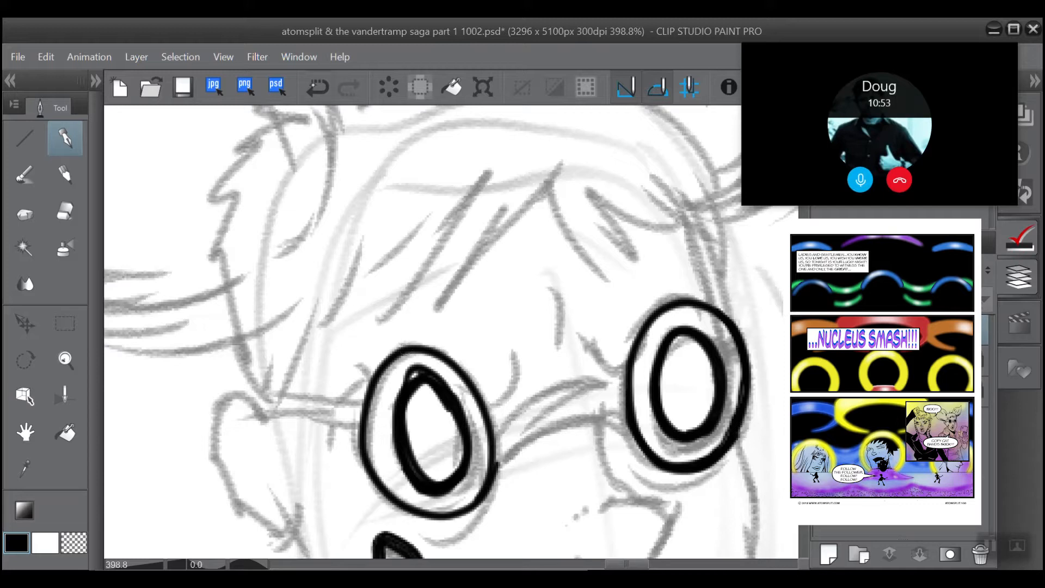
pyautogui.click(317, 87)
pyautogui.scroll(1, 381, 188)
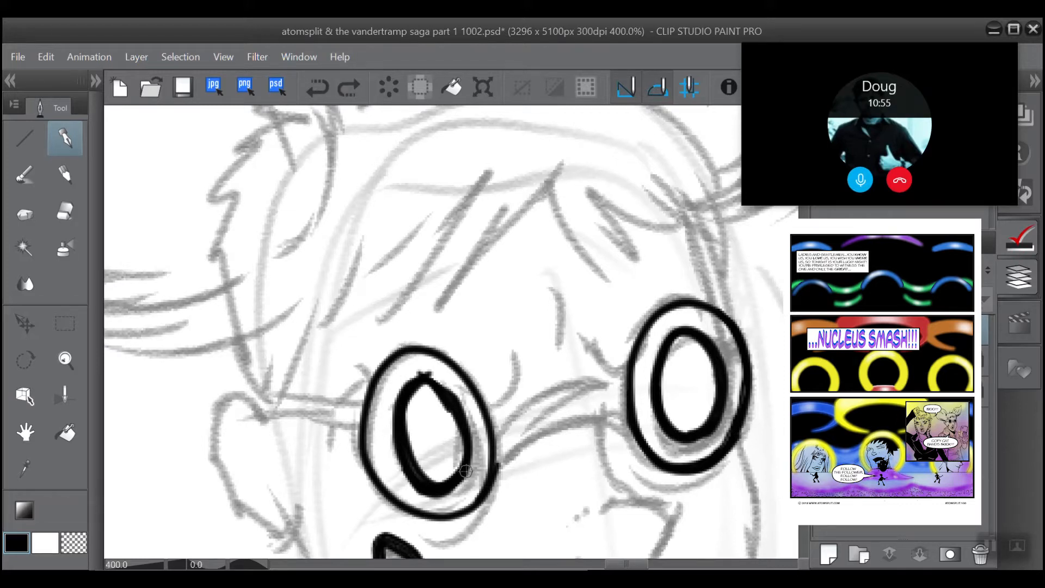
pyautogui.moveTo(465, 471)
pyautogui.mouseDown()
pyautogui.moveTo(431, 488)
pyautogui.moveTo(398, 442)
pyautogui.moveTo(401, 395)
pyautogui.moveTo(428, 375)
pyautogui.moveTo(465, 419)
pyautogui.moveTo(467, 456)
pyautogui.moveTo(453, 483)
pyautogui.moveTo(468, 456)
pyautogui.moveTo(466, 473)
pyautogui.moveTo(445, 489)
pyautogui.moveTo(414, 473)
pyautogui.moveTo(401, 432)
pyautogui.moveTo(418, 380)
pyautogui.moveTo(450, 391)
pyautogui.moveTo(469, 431)
pyautogui.moveTo(463, 475)
pyautogui.moveTo(451, 480)
pyautogui.moveTo(446, 466)
pyautogui.moveTo(457, 480)
pyautogui.moveTo(471, 456)
pyautogui.moveTo(463, 407)
pyautogui.moveTo(445, 386)
pyautogui.moveTo(419, 384)
pyautogui.moveTo(457, 412)
pyautogui.moveTo(427, 380)
pyautogui.moveTo(405, 387)
pyautogui.moveTo(398, 427)
pyautogui.moveTo(444, 392)
pyautogui.moveTo(459, 403)
pyautogui.moveTo(445, 378)
pyautogui.moveTo(420, 367)
pyautogui.moveTo(405, 379)
pyautogui.moveTo(409, 461)
pyautogui.mouseUp()
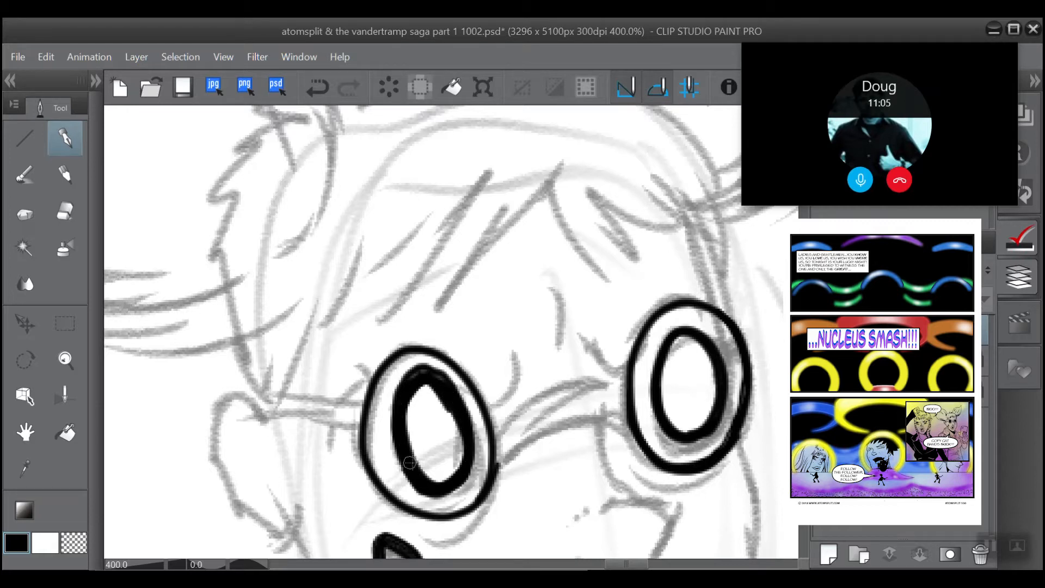
# Step: Thicken the left and lower sides of the left-hand lens's inner oval with further pen strokes
pyautogui.scroll(-4, 418, 325)
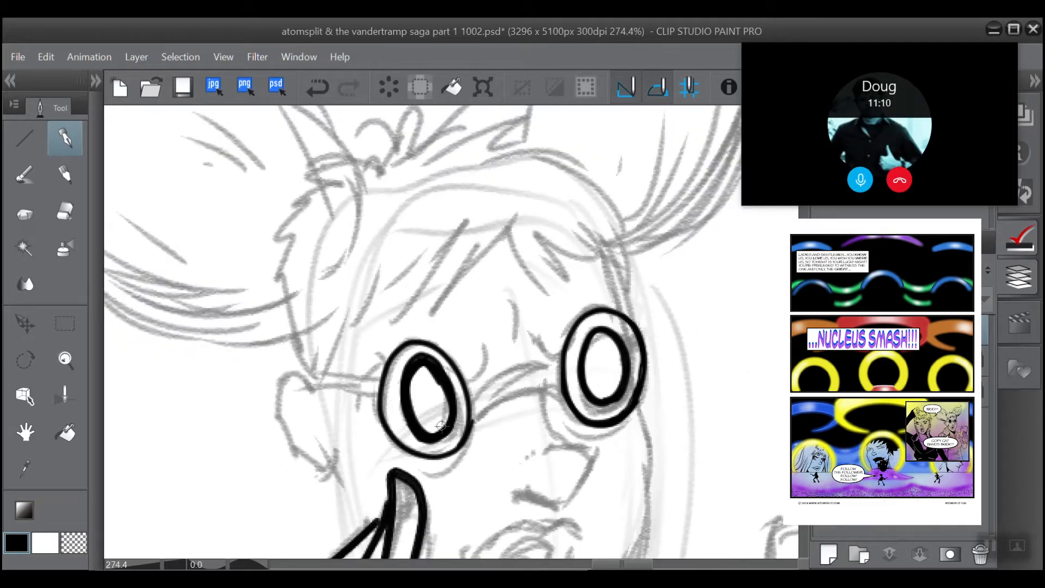
pyautogui.moveTo(448, 425)
pyautogui.mouseDown()
pyautogui.moveTo(412, 430)
pyautogui.moveTo(402, 406)
pyautogui.moveTo(398, 387)
pyautogui.moveTo(416, 357)
pyautogui.moveTo(396, 396)
pyautogui.moveTo(416, 437)
pyautogui.mouseUp()
pyautogui.hotkey('ctrl', 'z')
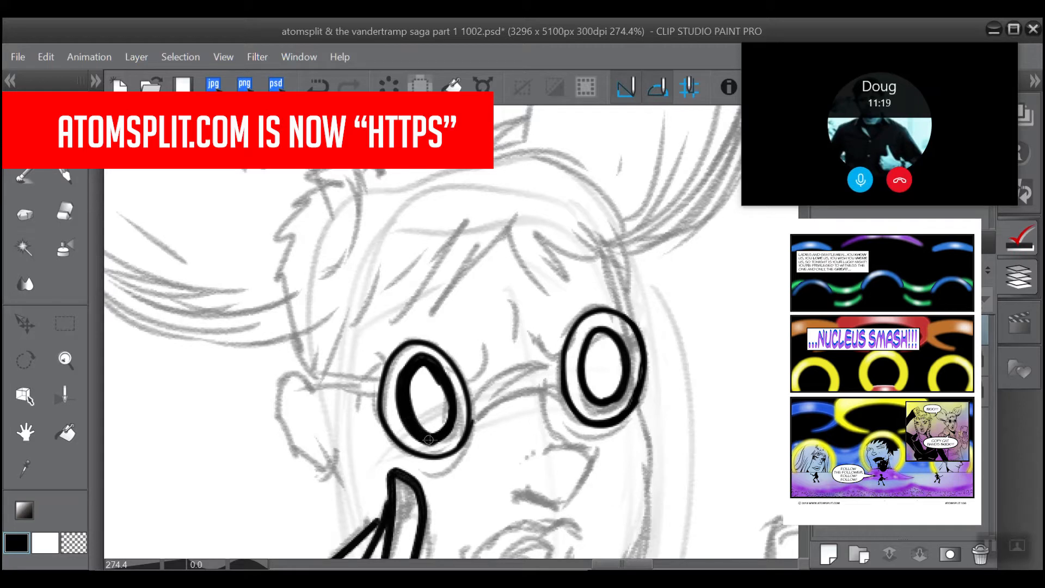
pyautogui.moveTo(429, 440); pyautogui.dragTo(447, 424)
pyautogui.moveTo(450, 410)
pyautogui.mouseDown()
pyautogui.moveTo(430, 362)
pyautogui.moveTo(451, 399)
pyautogui.moveTo(427, 357)
pyautogui.mouseUp()
# Step: Erase the uneven ink along the upper-right outer edge of the left-hand lens's inner oval
pyautogui.press('e')
pyautogui.scroll(2, 368, 299)
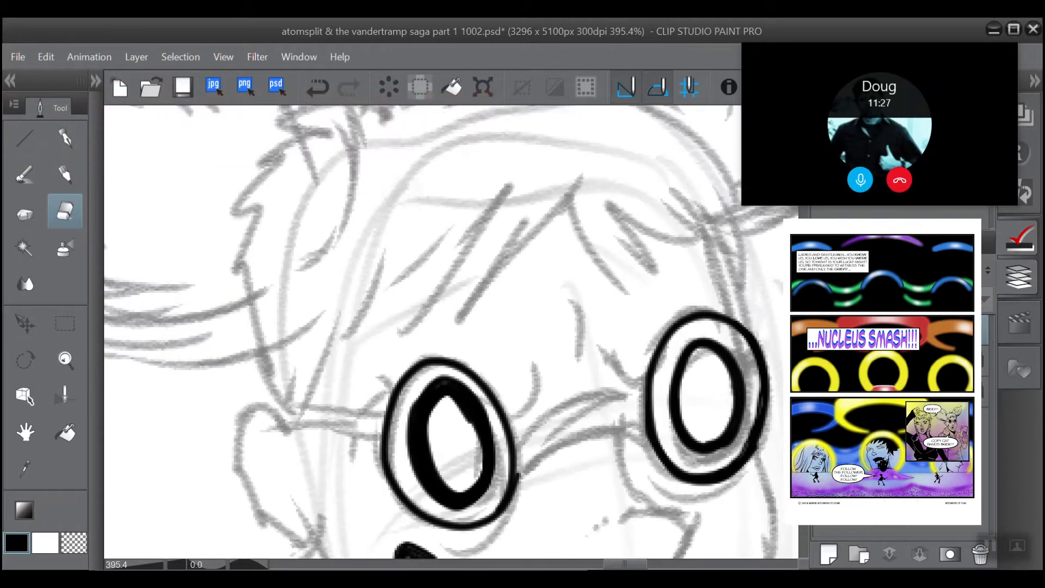
pyautogui.moveTo(488, 419); pyautogui.dragTo(451, 379)
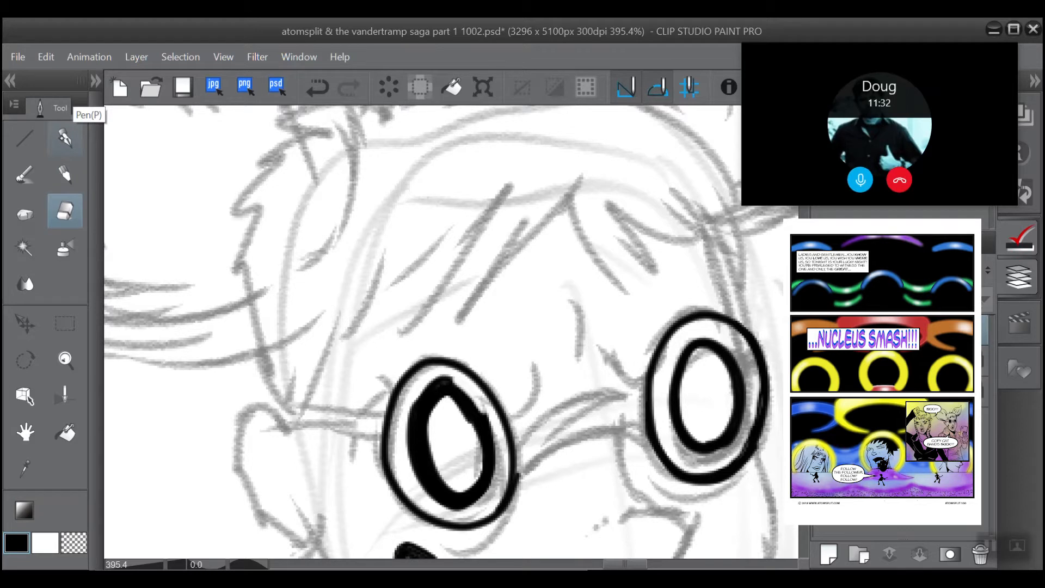
# Step: Re-ink the top and upper-right edge of the left-hand lens's inner oval to smooth its curve
pyautogui.click(65, 138)
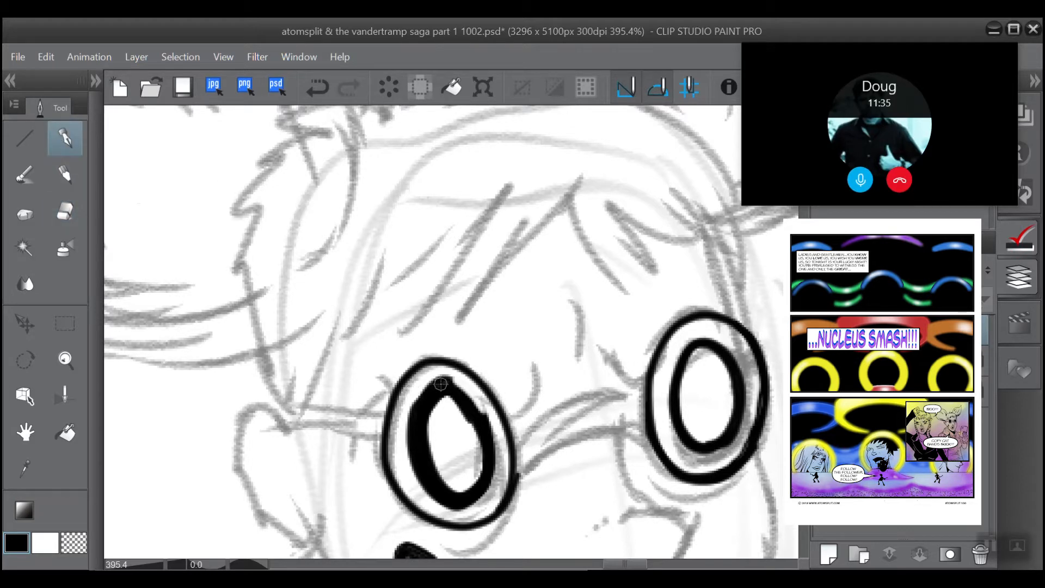
pyautogui.moveTo(441, 384)
pyautogui.mouseDown()
pyautogui.moveTo(418, 411)
pyautogui.moveTo(421, 395)
pyautogui.moveTo(416, 420)
pyautogui.mouseUp()
pyautogui.moveTo(439, 384)
pyautogui.mouseDown()
pyautogui.moveTo(420, 403)
pyautogui.moveTo(438, 401)
pyautogui.moveTo(485, 440)
pyautogui.moveTo(449, 380)
pyautogui.moveTo(486, 435)
pyautogui.mouseUp()
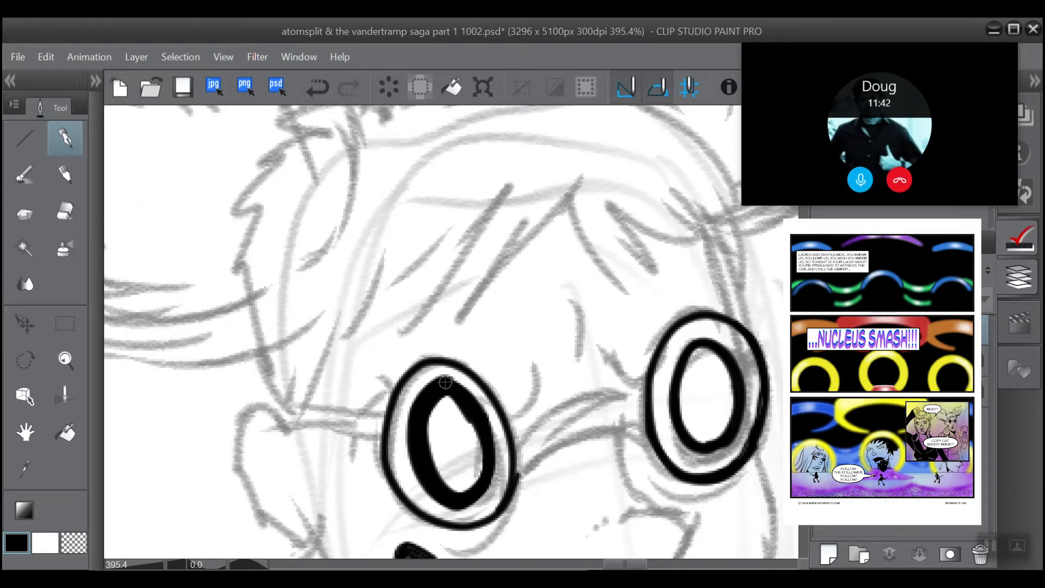
pyautogui.moveTo(446, 382)
pyautogui.mouseDown()
pyautogui.moveTo(465, 393)
pyautogui.moveTo(487, 444)
pyautogui.mouseUp()
pyautogui.moveTo(442, 382)
pyautogui.mouseDown()
pyautogui.moveTo(460, 386)
pyautogui.moveTo(483, 446)
pyautogui.mouseUp()
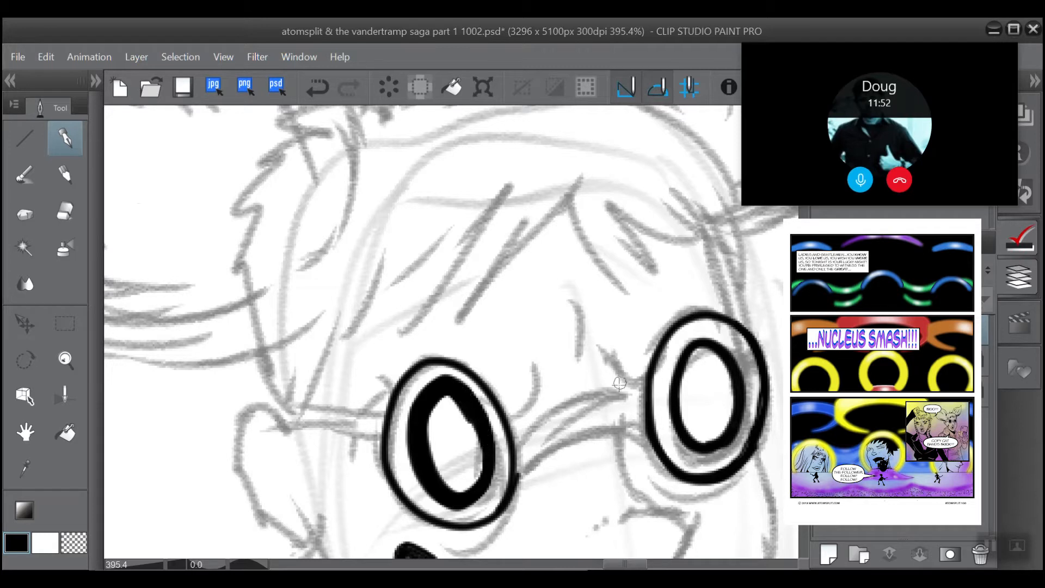
# Step: Ink the upper line of the glasses' bridge between the lenses, undoing the first stroke and redrawing it slightly lower
pyautogui.moveTo(642, 382)
pyautogui.mouseDown()
pyautogui.moveTo(558, 402)
pyautogui.moveTo(512, 435)
pyautogui.mouseUp()
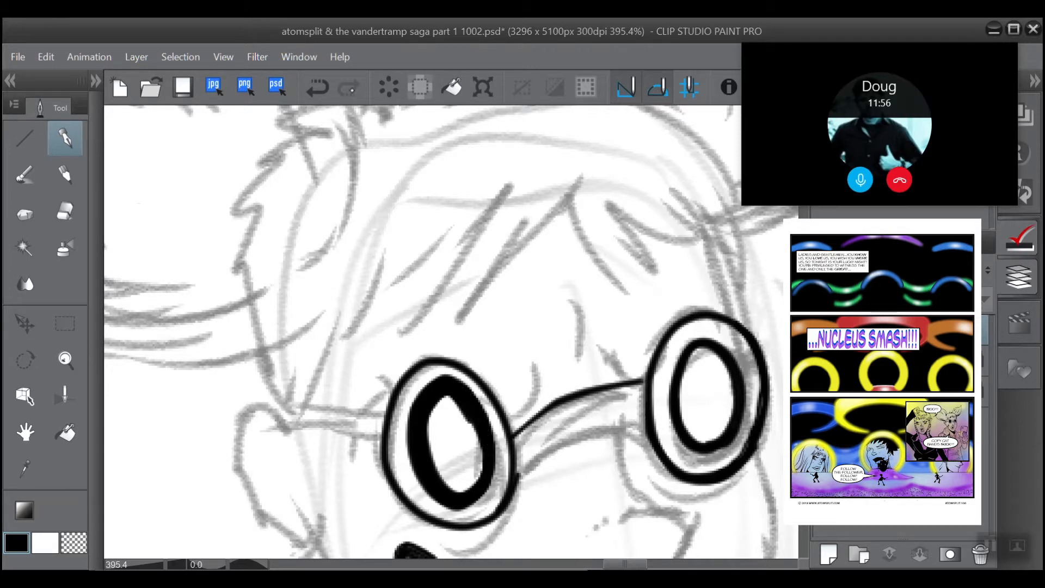
pyautogui.hotkey('ctrl', 'z')
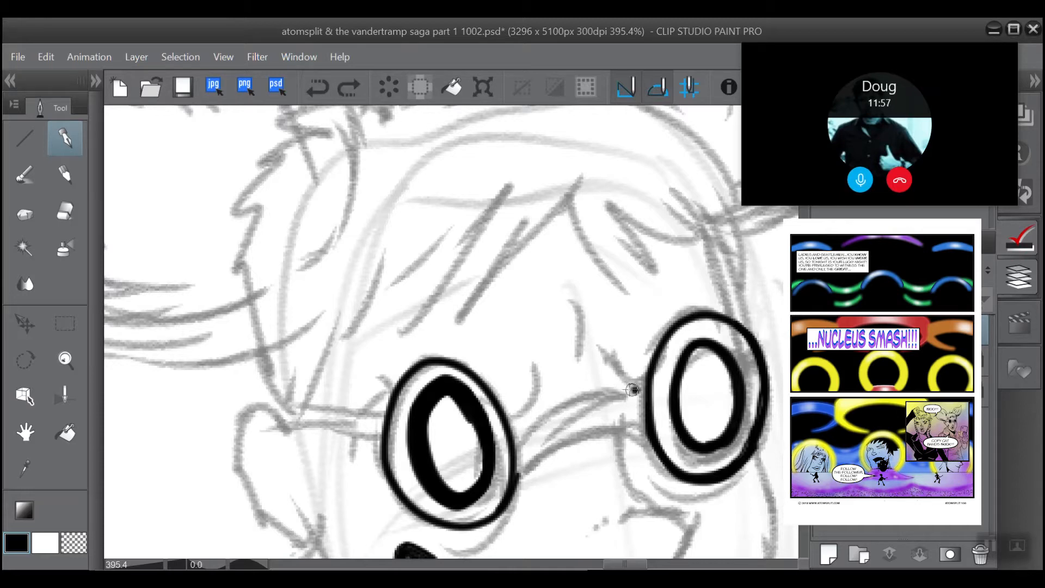
pyautogui.moveTo(636, 390)
pyautogui.mouseDown()
pyautogui.moveTo(592, 389)
pyautogui.moveTo(514, 434)
pyautogui.mouseUp()
# Step: Ink the lower line of the glasses' bridge and thicken both bridge lines between the lens rims
pyautogui.scroll(1, 583, 351)
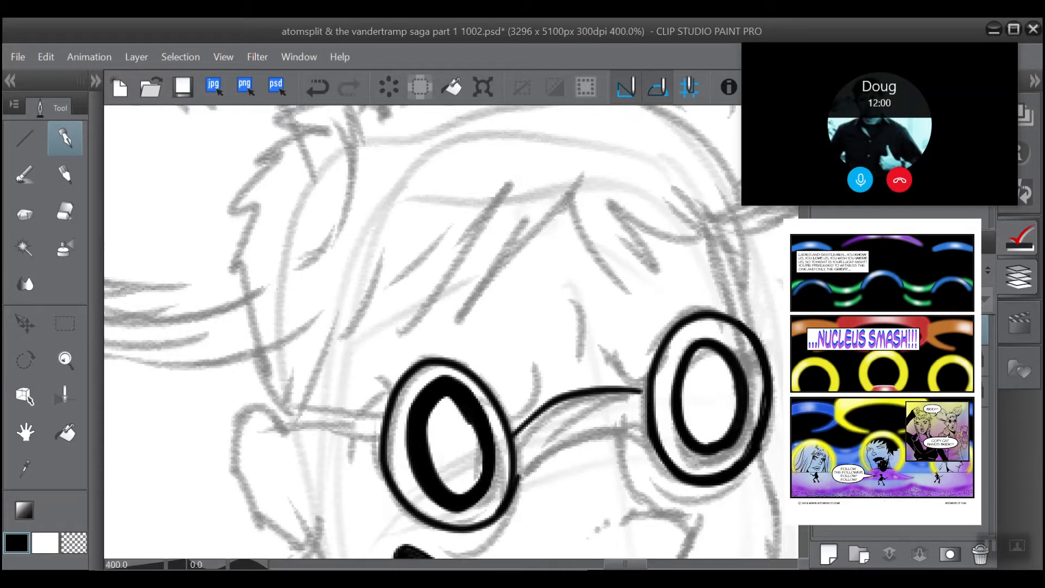
pyautogui.moveTo(525, 346); pyautogui.dragTo(377, 318)
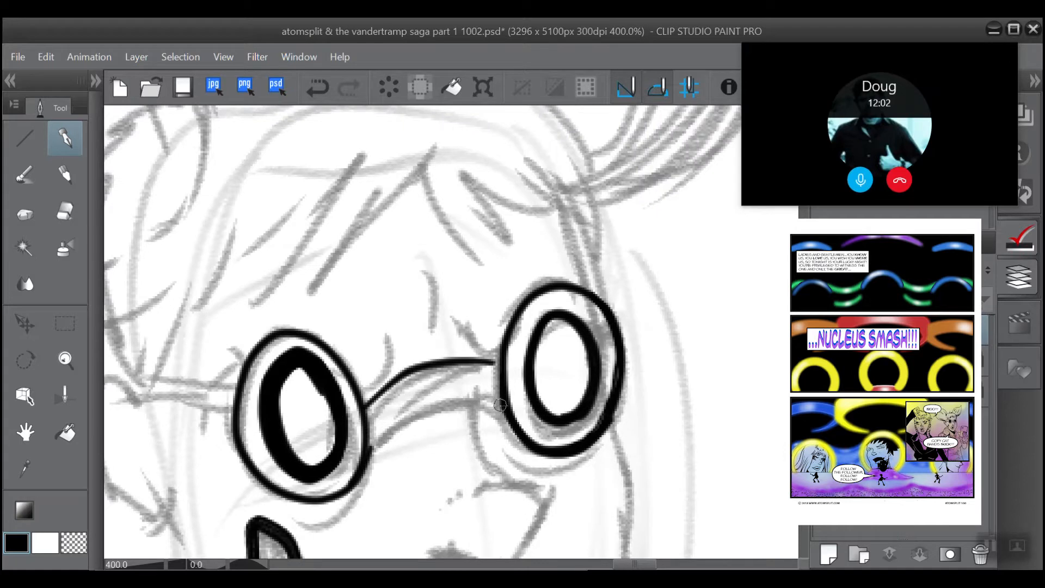
pyautogui.moveTo(500, 405)
pyautogui.mouseDown()
pyautogui.moveTo(405, 421)
pyautogui.moveTo(363, 454)
pyautogui.mouseUp()
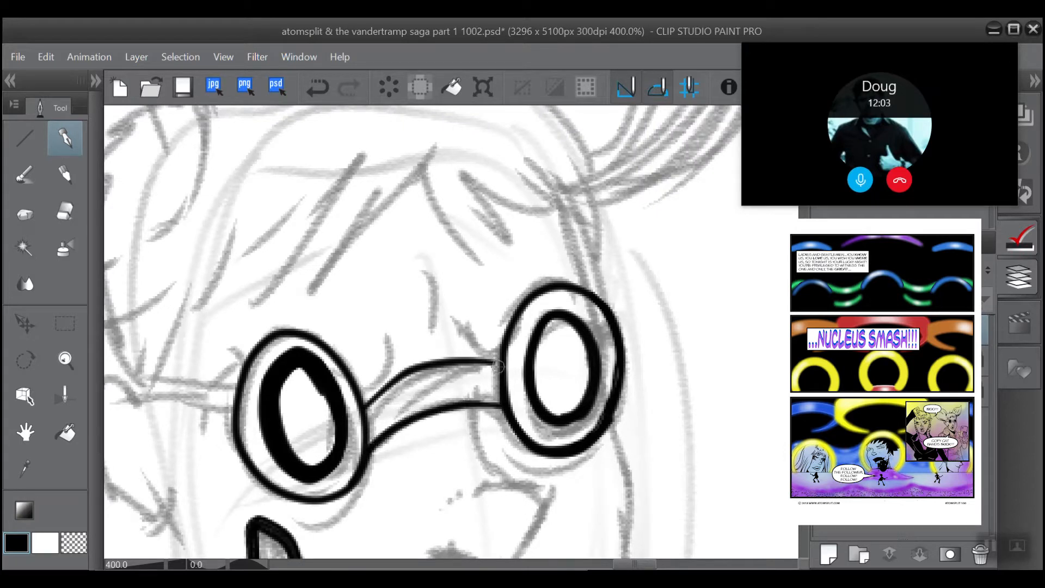
pyautogui.moveTo(498, 366)
pyautogui.mouseDown()
pyautogui.moveTo(469, 361)
pyautogui.moveTo(395, 381)
pyautogui.moveTo(372, 401)
pyautogui.mouseUp()
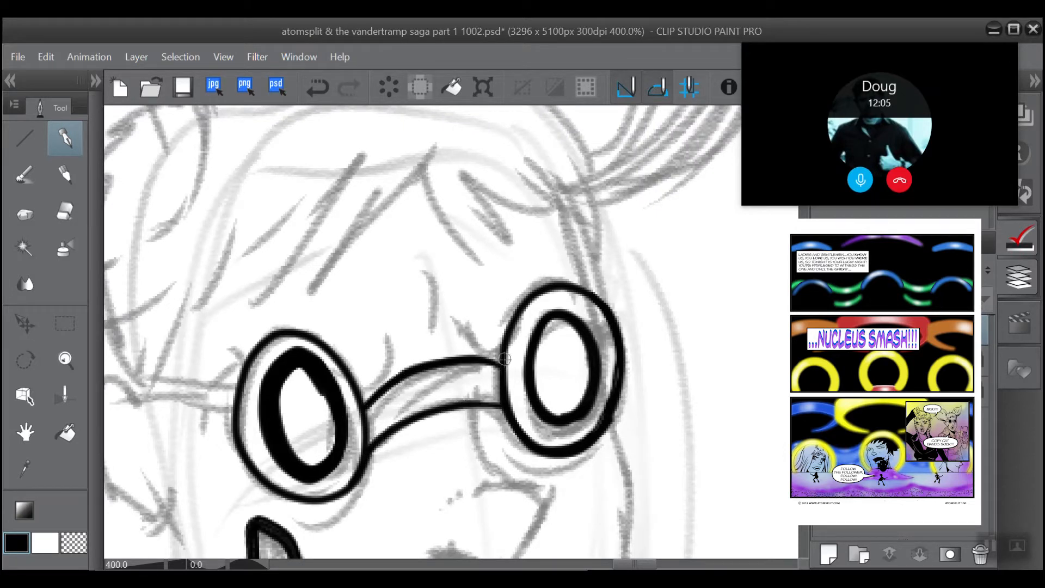
pyautogui.moveTo(501, 359)
pyautogui.mouseDown()
pyautogui.moveTo(443, 360)
pyautogui.moveTo(394, 380)
pyautogui.moveTo(370, 405)
pyautogui.mouseUp()
pyautogui.moveTo(501, 408)
pyautogui.mouseDown()
pyautogui.moveTo(432, 414)
pyautogui.moveTo(369, 451)
pyautogui.mouseUp()
pyautogui.scroll(-3, 290, 289)
pyautogui.moveTo(289, 290); pyautogui.dragTo(416, 325)
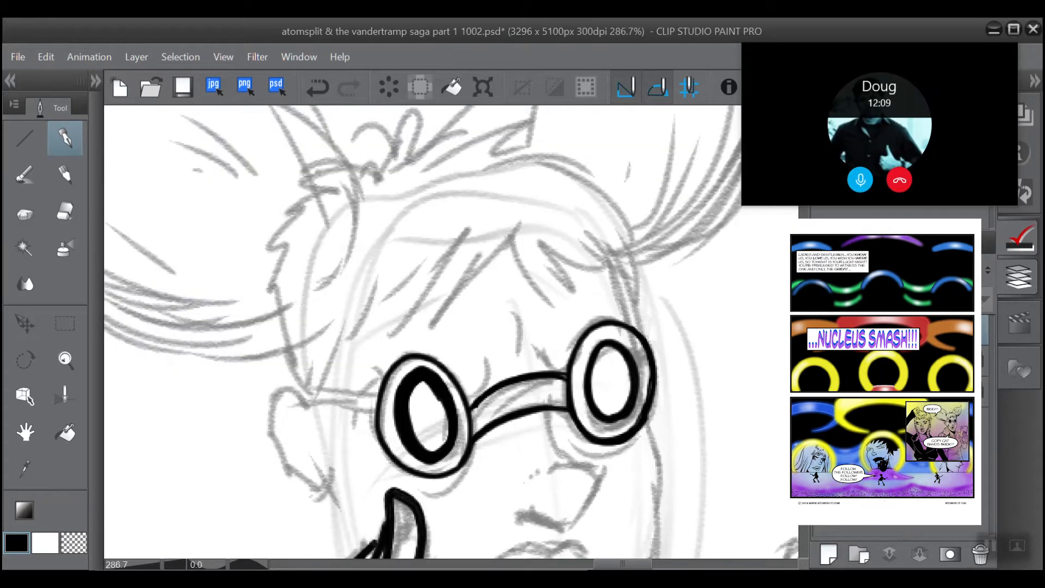
pyautogui.scroll(-2, 365, 310)
pyautogui.scroll(4, 340, 290)
pyautogui.moveTo(341, 289); pyautogui.dragTo(309, 242)
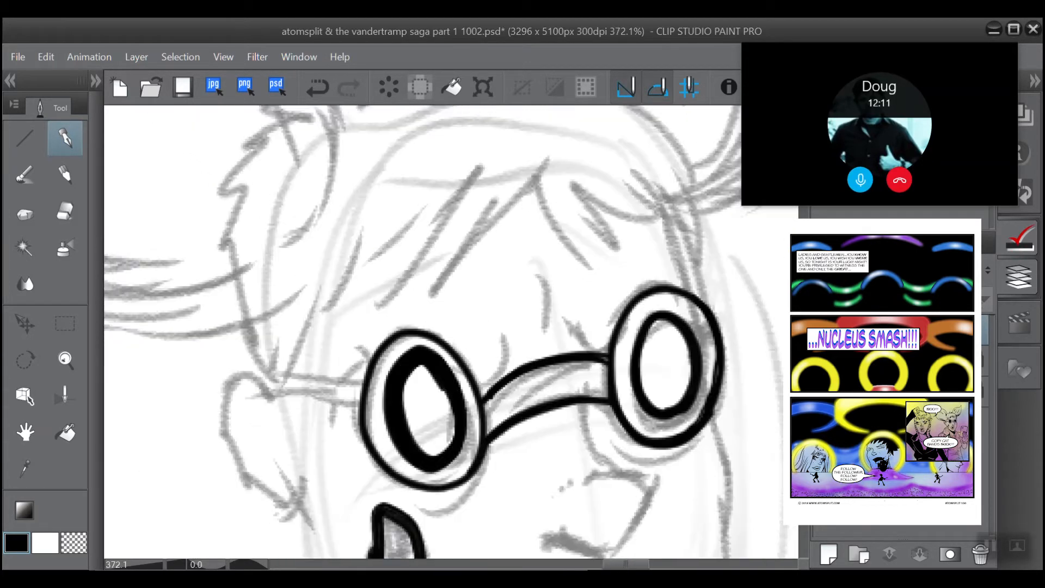
pyautogui.scroll(-2, 228, 285)
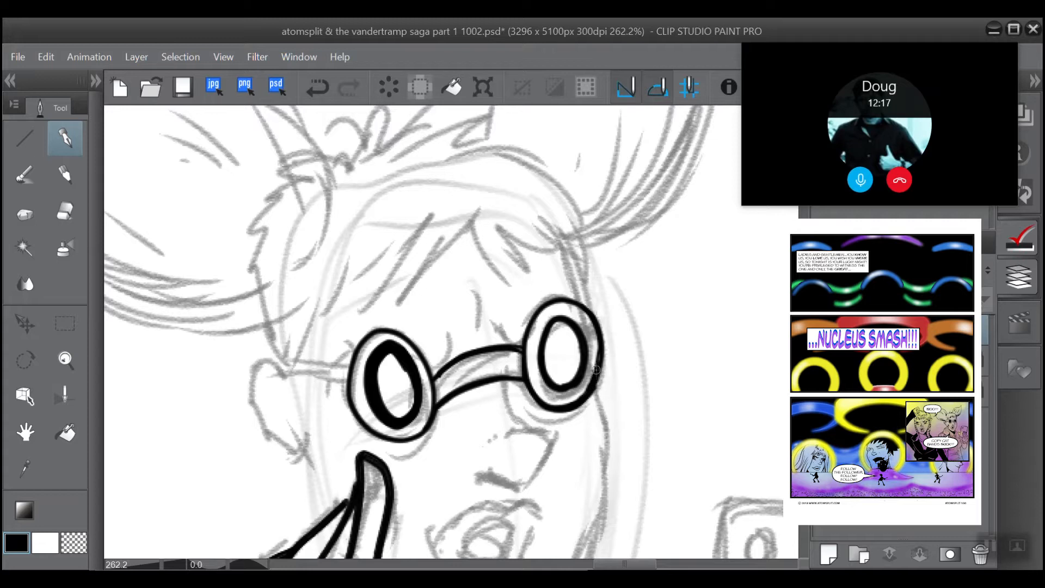
pyautogui.moveTo(596, 379)
pyautogui.mouseDown()
pyautogui.moveTo(568, 405)
pyautogui.moveTo(540, 400)
pyautogui.moveTo(528, 366)
pyautogui.mouseUp()
pyautogui.hotkey('ctrl', 'z')
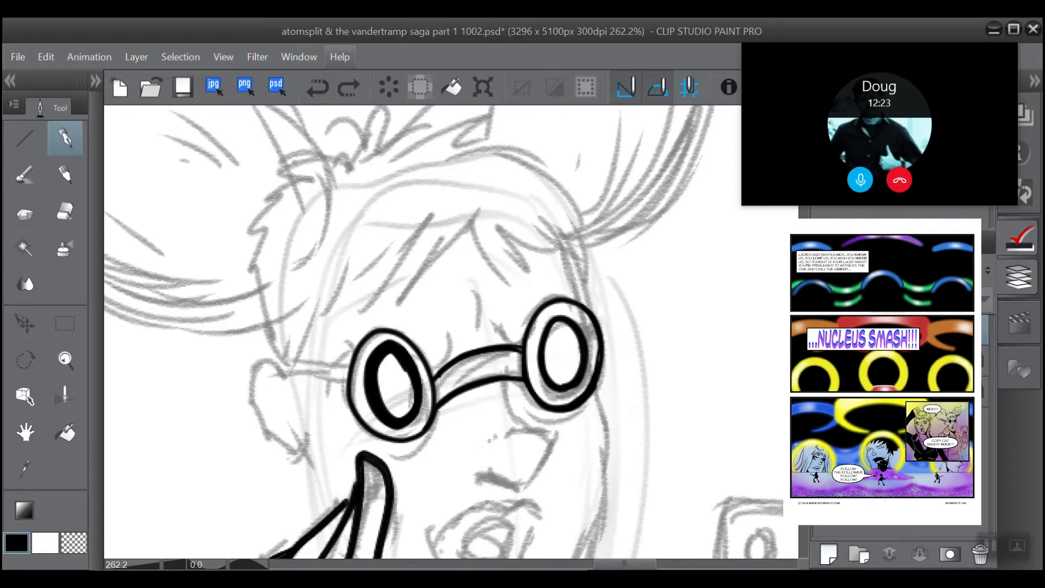
# Step: Undo the inked upper and lower bridge lines between the two lenses
pyautogui.scroll(-3, 424, 333)
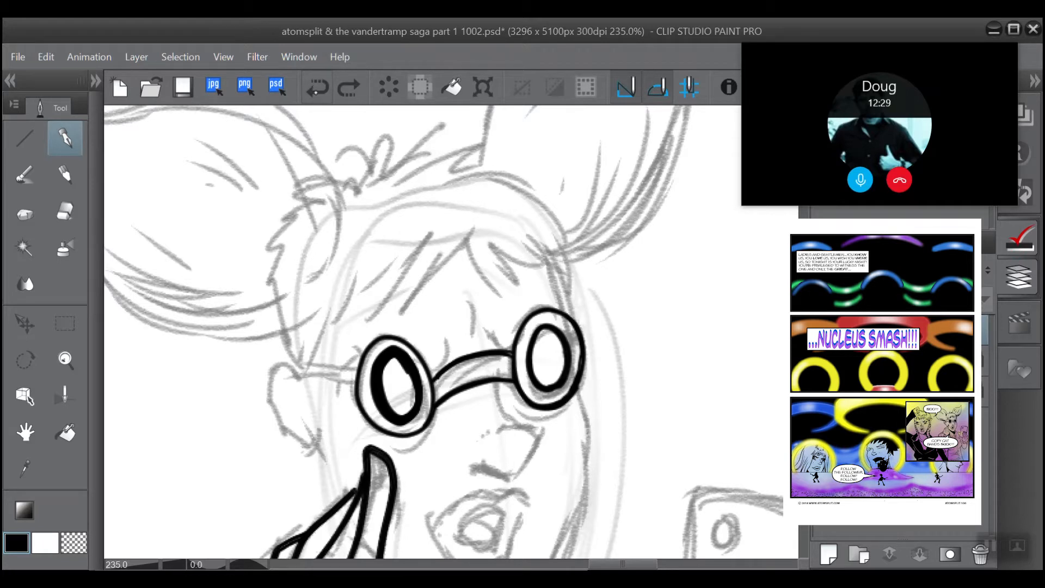
pyautogui.click(319, 88)
pyautogui.click(318, 86)
pyautogui.click(315, 83)
pyautogui.click(315, 84)
pyautogui.click(314, 84)
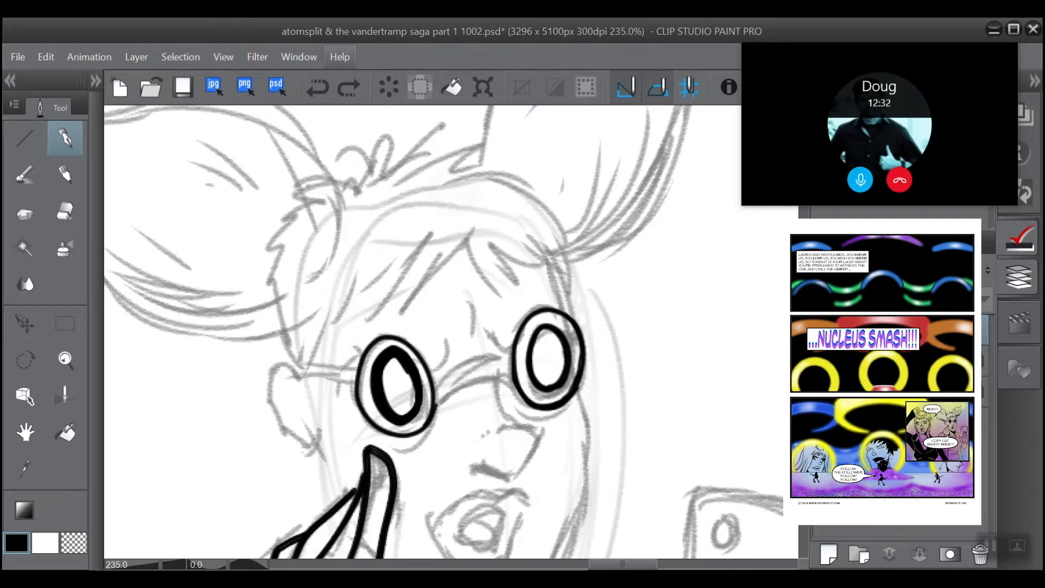
# Step: Select the whole left-hand lens with the Lasso marquee and move it slightly up and closer to the other lens
pyautogui.scroll(3, 412, 296)
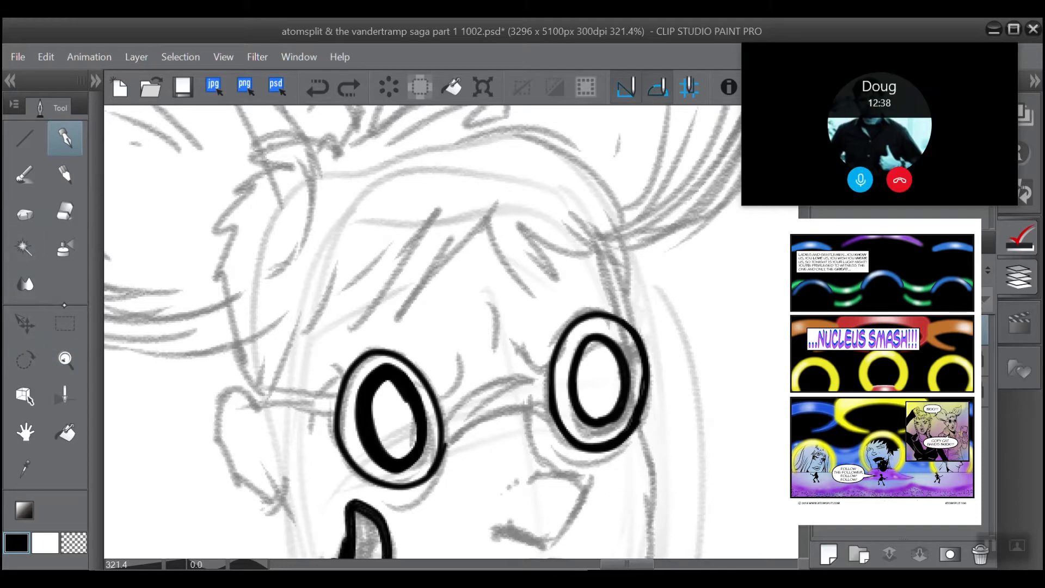
pyautogui.click(64, 323)
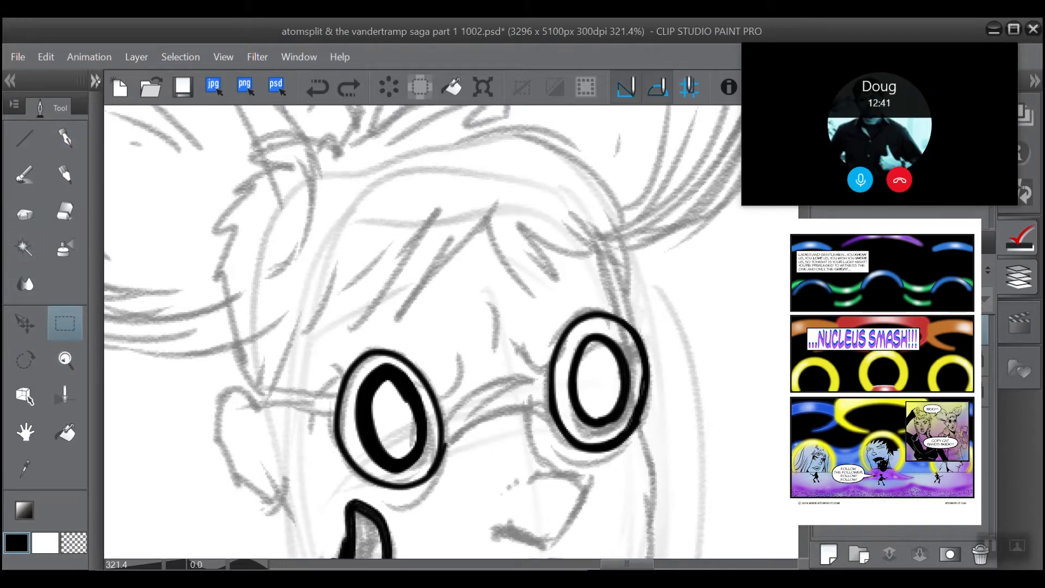
pyautogui.click(95, 81)
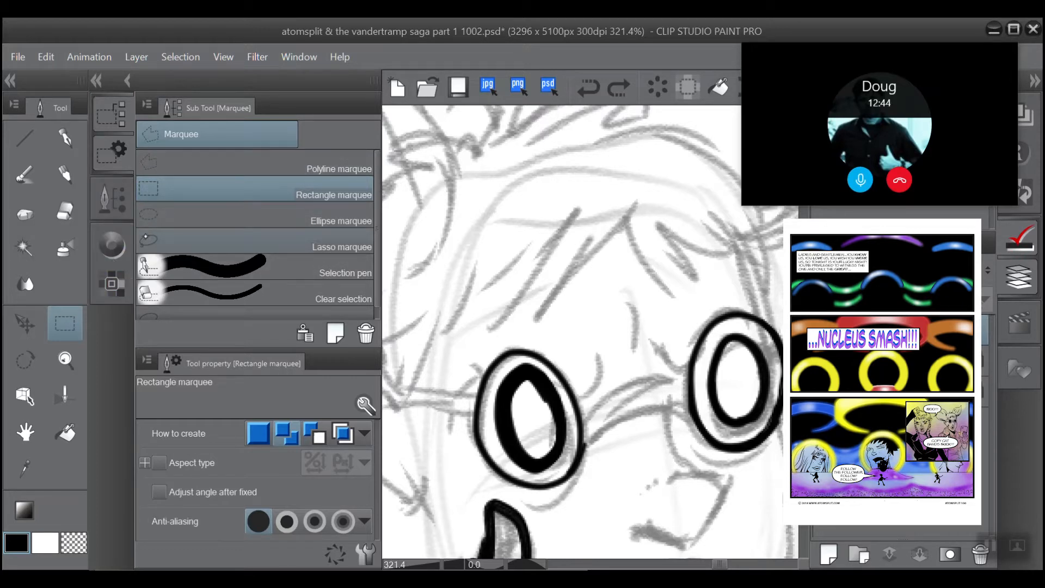
pyautogui.click(147, 239)
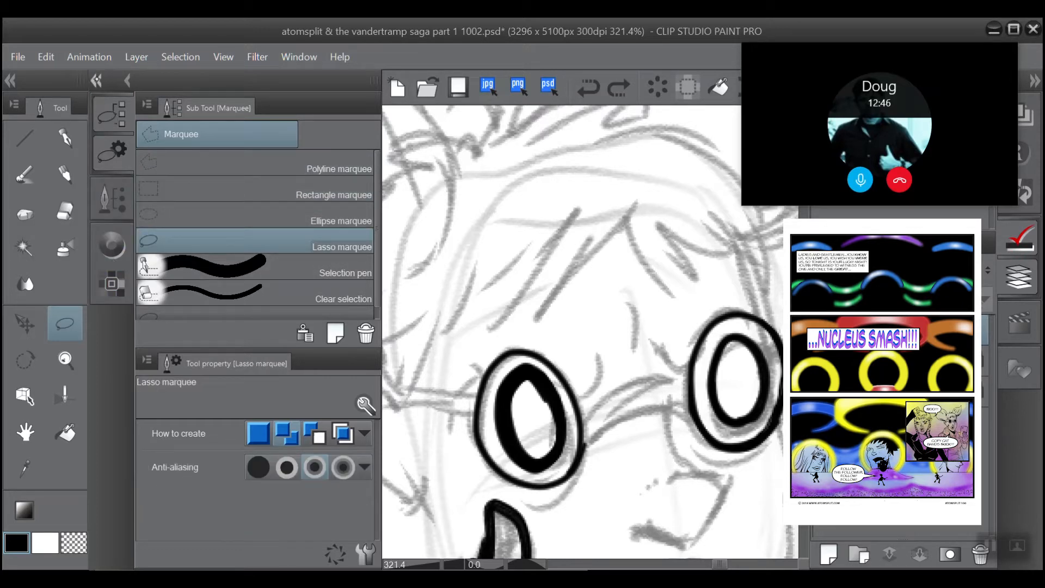
pyautogui.click(96, 81)
pyautogui.moveTo(457, 479)
pyautogui.mouseDown()
pyautogui.moveTo(420, 322)
pyautogui.moveTo(319, 411)
pyautogui.moveTo(359, 488)
pyautogui.moveTo(456, 471)
pyautogui.mouseUp()
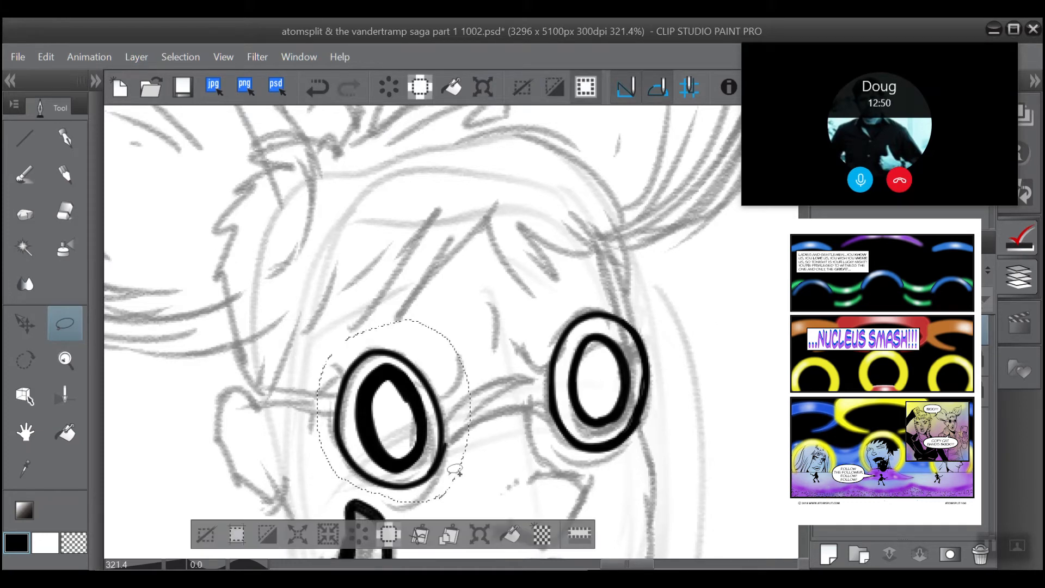
pyautogui.click(24, 324)
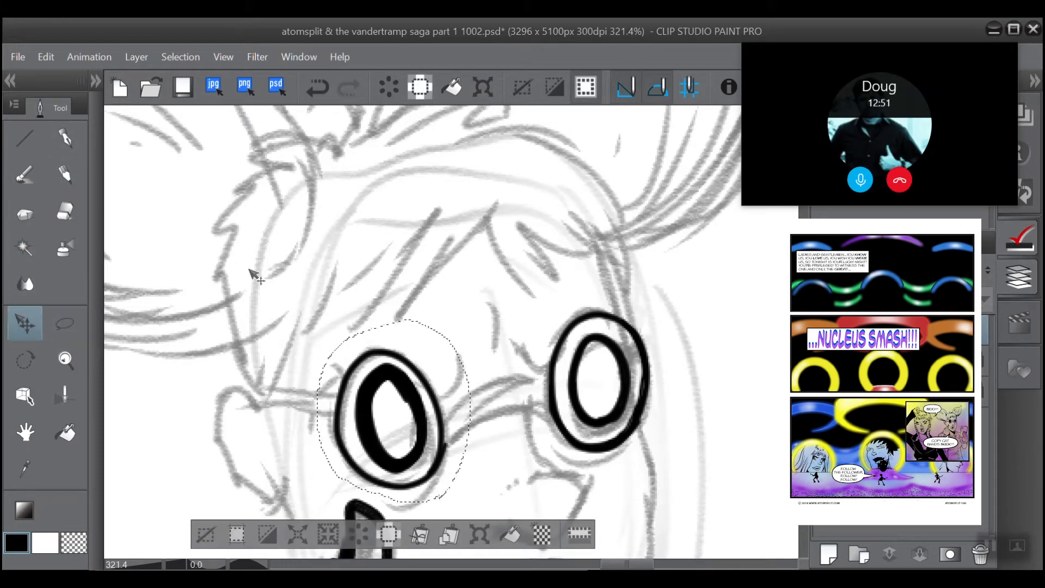
pyautogui.moveTo(363, 417)
pyautogui.mouseDown()
pyautogui.moveTo(386, 399)
pyautogui.moveTo(386, 423)
pyautogui.moveTo(396, 401)
pyautogui.mouseUp()
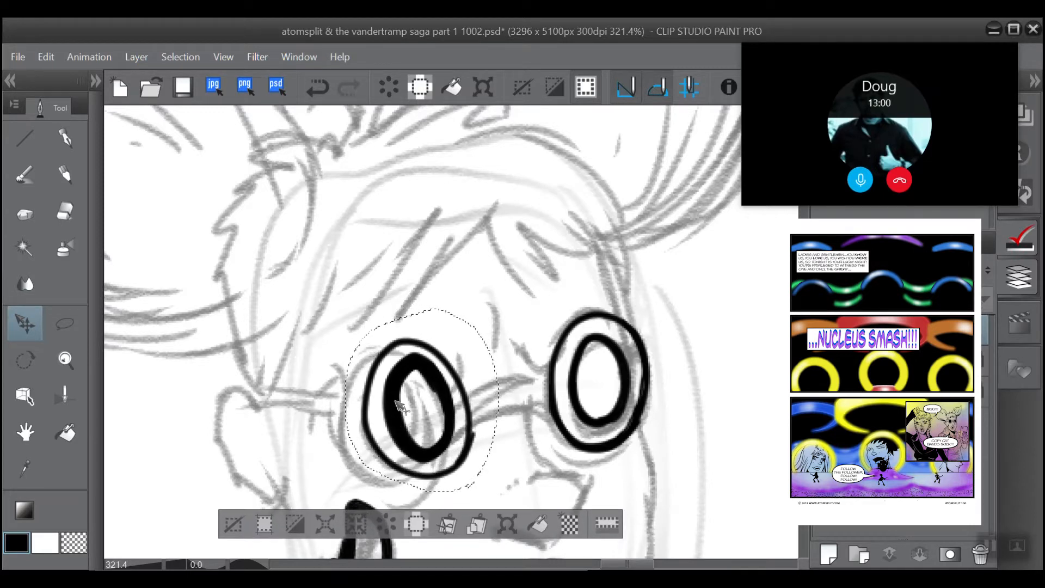
# Step: Transform the selected lens to make it slightly larger, nudge it a little towards the other lens, apply the change and deselect
pyautogui.click(46, 57)
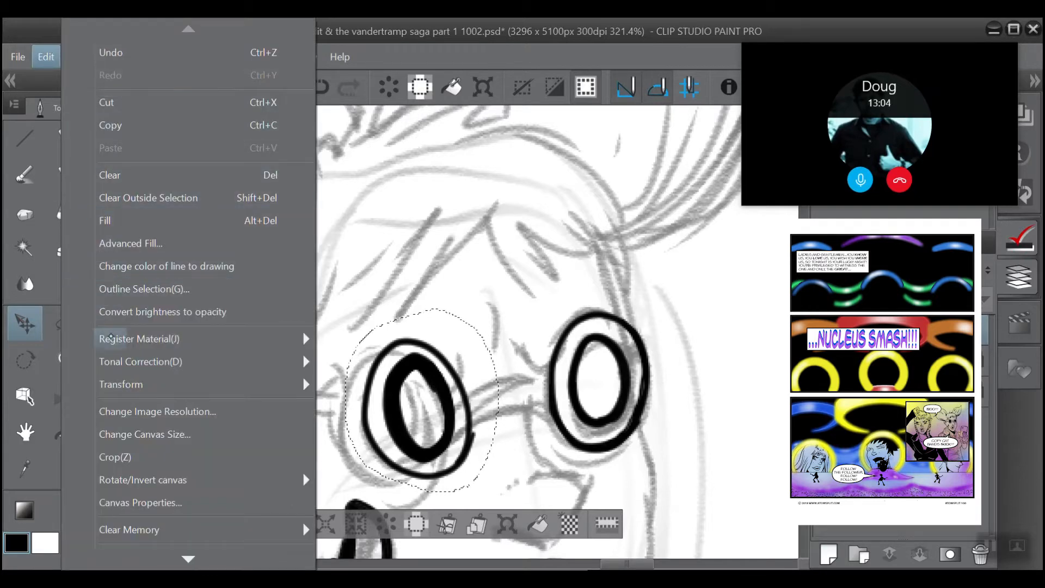
pyautogui.click(381, 385)
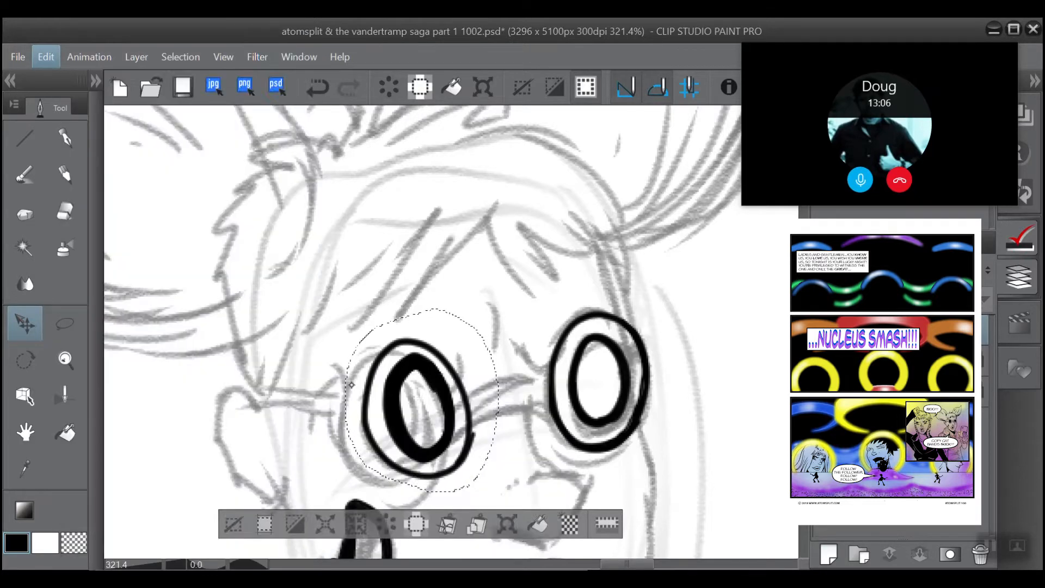
pyautogui.moveTo(341, 309); pyautogui.dragTo(326, 293)
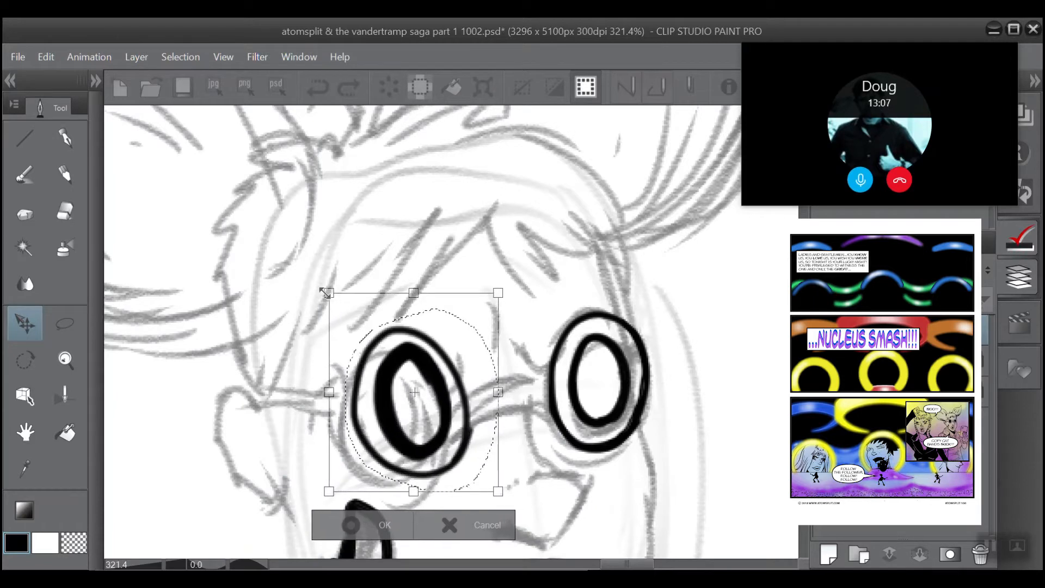
pyautogui.moveTo(353, 393); pyautogui.dragTo(358, 389)
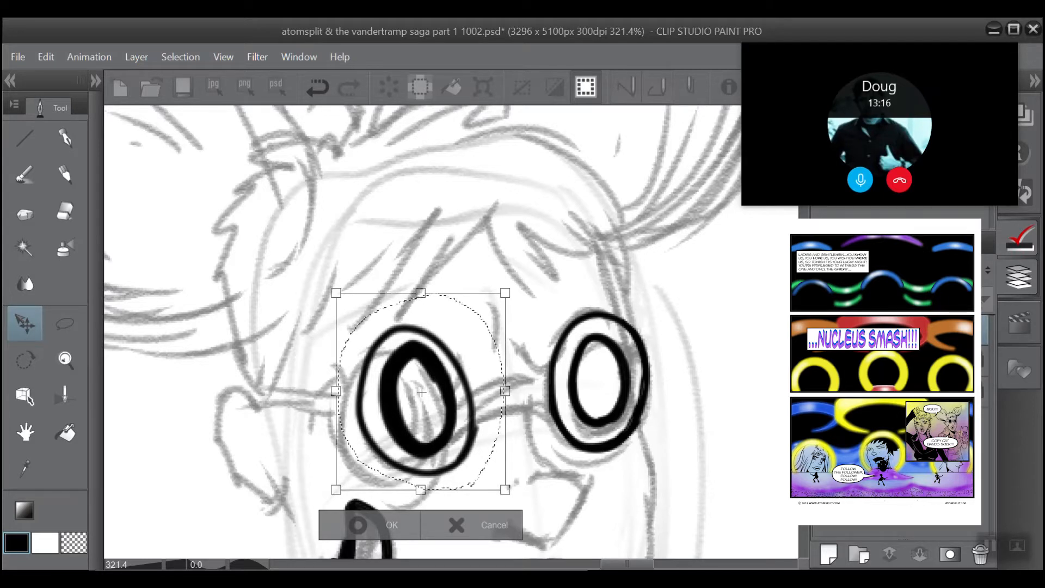
pyautogui.click(363, 525)
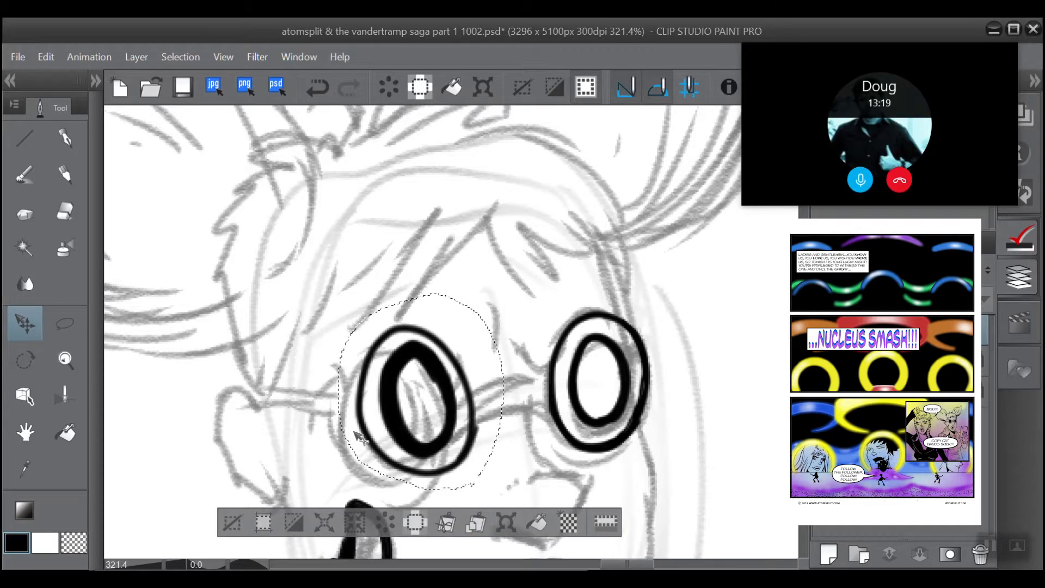
pyautogui.click(180, 57)
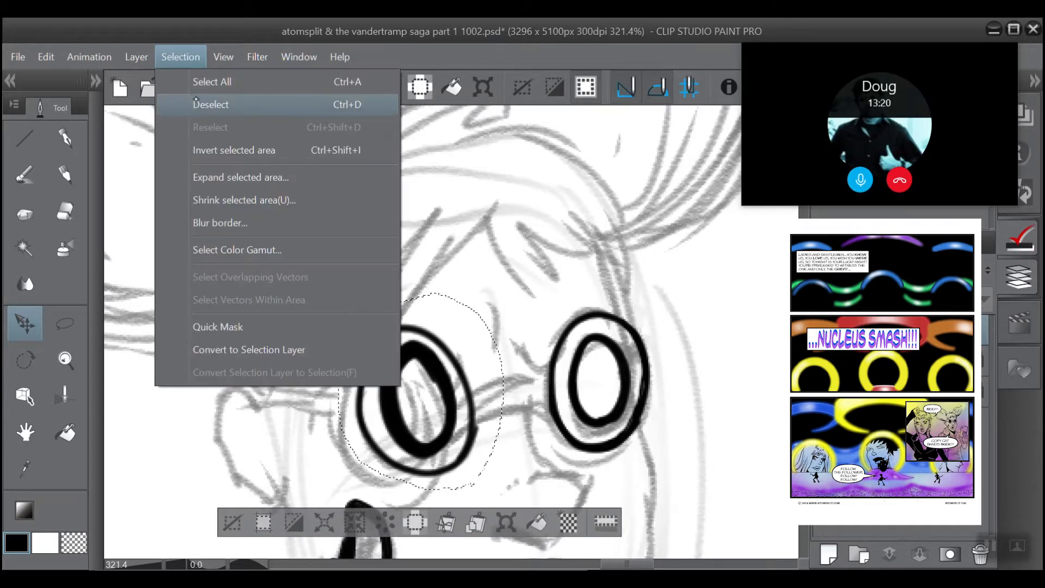
pyautogui.click(197, 104)
# Step: Ink the lower line of the glasses' bridge between the repositioned lens and the right-hand lens with the pen
pyautogui.click(25, 176)
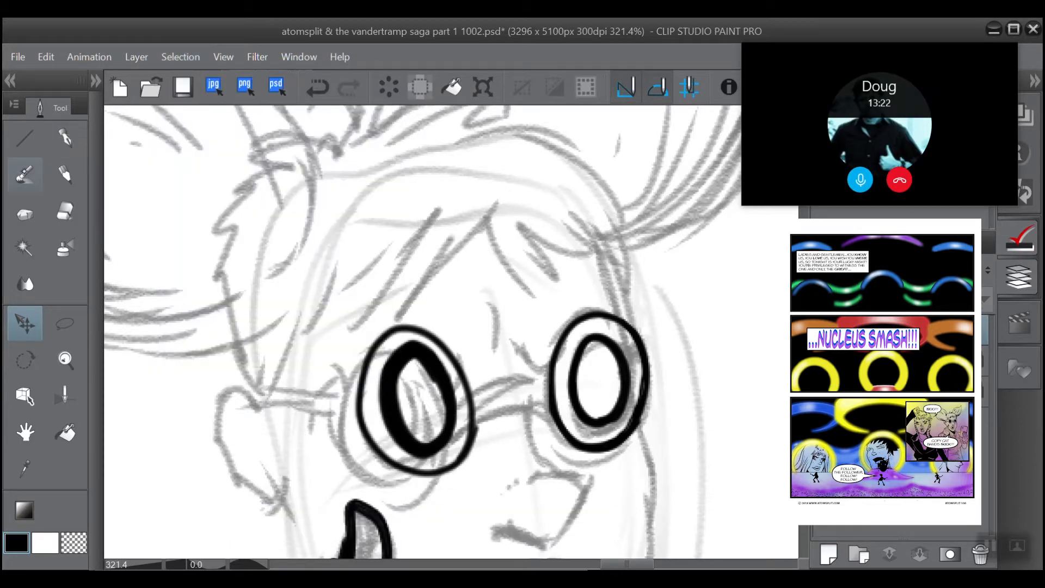
pyautogui.click(65, 139)
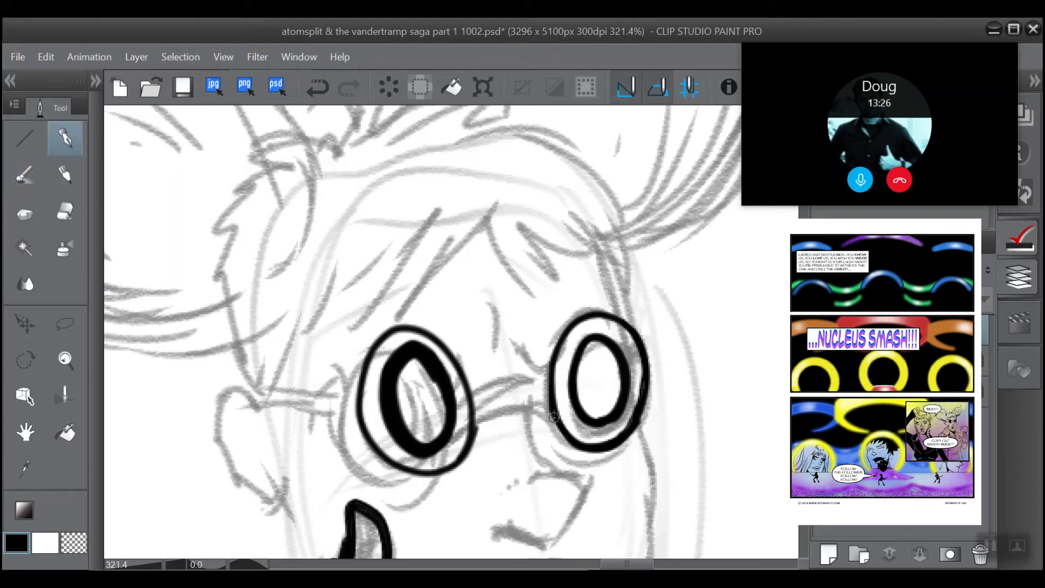
pyautogui.moveTo(554, 417)
pyautogui.mouseDown()
pyautogui.moveTo(520, 413)
pyautogui.moveTo(475, 430)
pyautogui.mouseUp()
pyautogui.moveTo(542, 408); pyautogui.dragTo(469, 429)
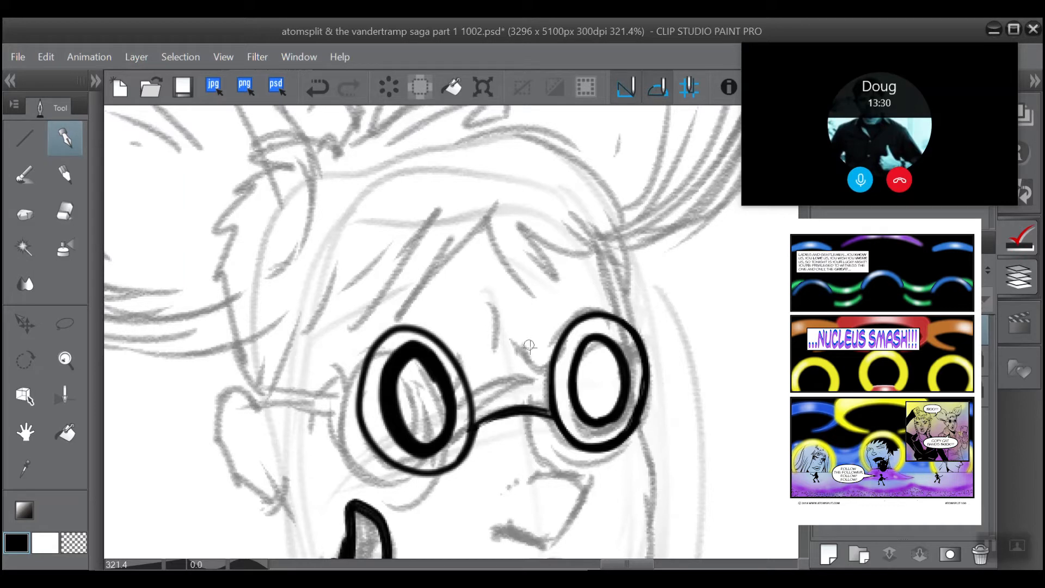
# Step: Ink the bridge's upper line, undoing the first stroke and redrawing it slightly lower, and thicken both bridge lines towards the right-hand lens
pyautogui.moveTo(547, 376)
pyautogui.mouseDown()
pyautogui.moveTo(523, 369)
pyautogui.moveTo(471, 392)
pyautogui.mouseUp()
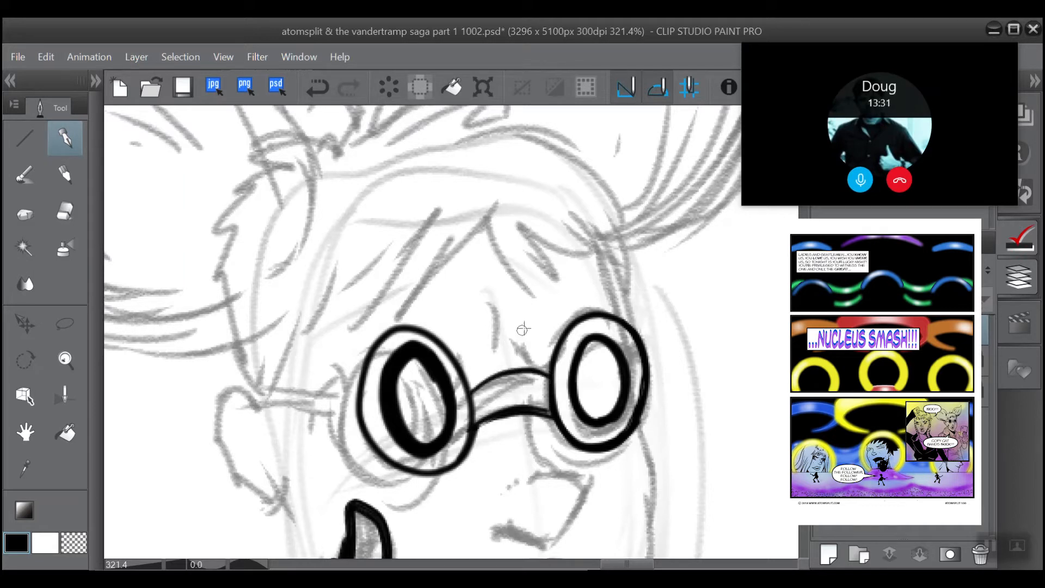
pyautogui.click(317, 87)
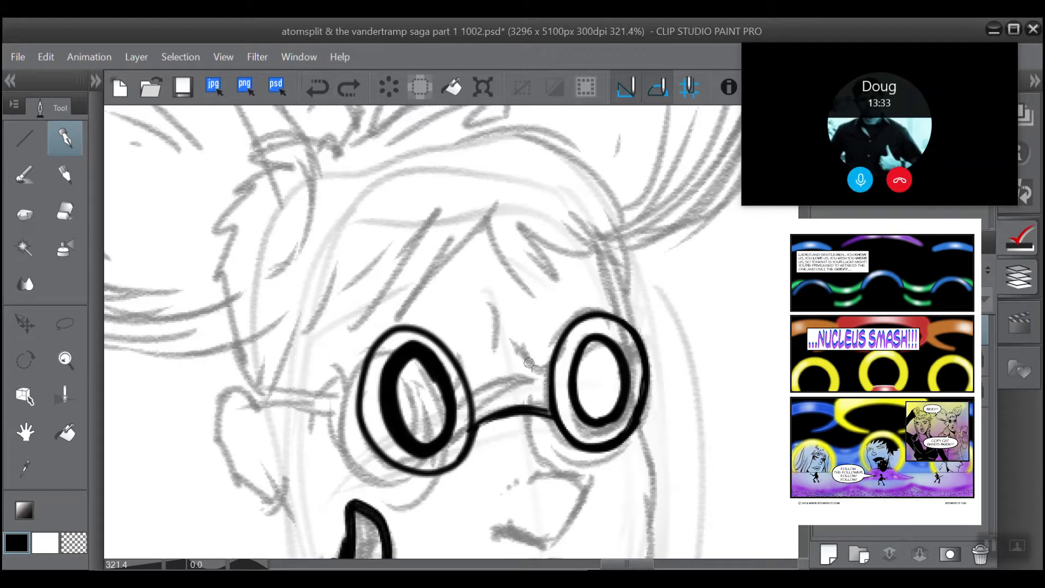
pyautogui.moveTo(549, 383)
pyautogui.mouseDown()
pyautogui.moveTo(492, 383)
pyautogui.moveTo(470, 398)
pyautogui.moveTo(548, 383)
pyautogui.moveTo(471, 399)
pyautogui.mouseUp()
pyautogui.moveTo(550, 382); pyautogui.dragTo(470, 395)
pyautogui.scroll(1, 391, 283)
pyautogui.hotkey('ctrl', 'z')
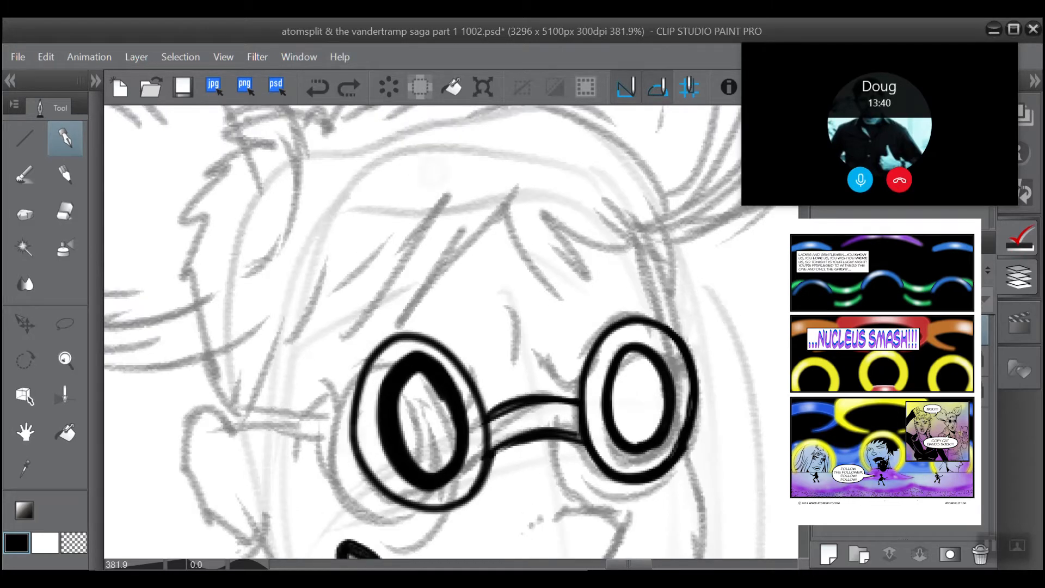
pyautogui.moveTo(580, 440); pyautogui.dragTo(557, 434)
pyautogui.moveTo(581, 398); pyautogui.dragTo(515, 406)
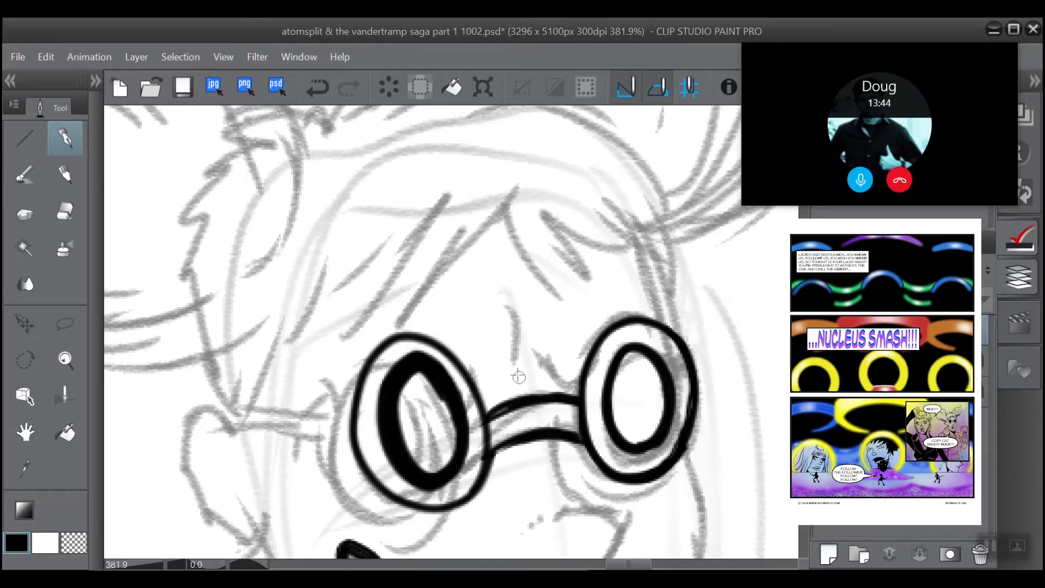
# Step: Ink the lower and upper lines of the glasses' temple arm from the left-hand lens to the ear and thicken both lines
pyautogui.moveTo(514, 370); pyautogui.dragTo(583, 346)
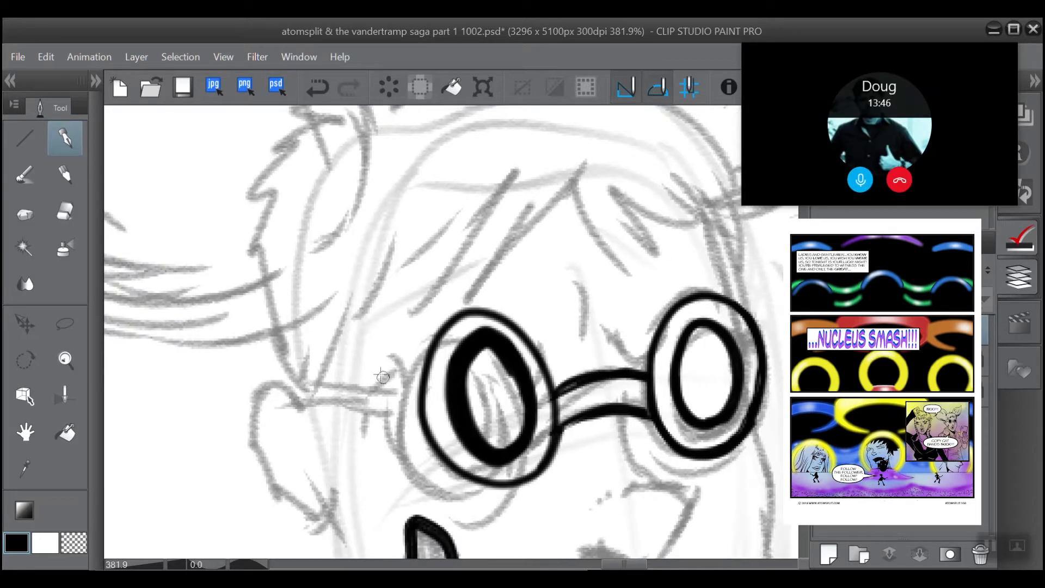
pyautogui.moveTo(420, 417); pyautogui.dragTo(294, 400)
pyautogui.moveTo(422, 384); pyautogui.dragTo(293, 387)
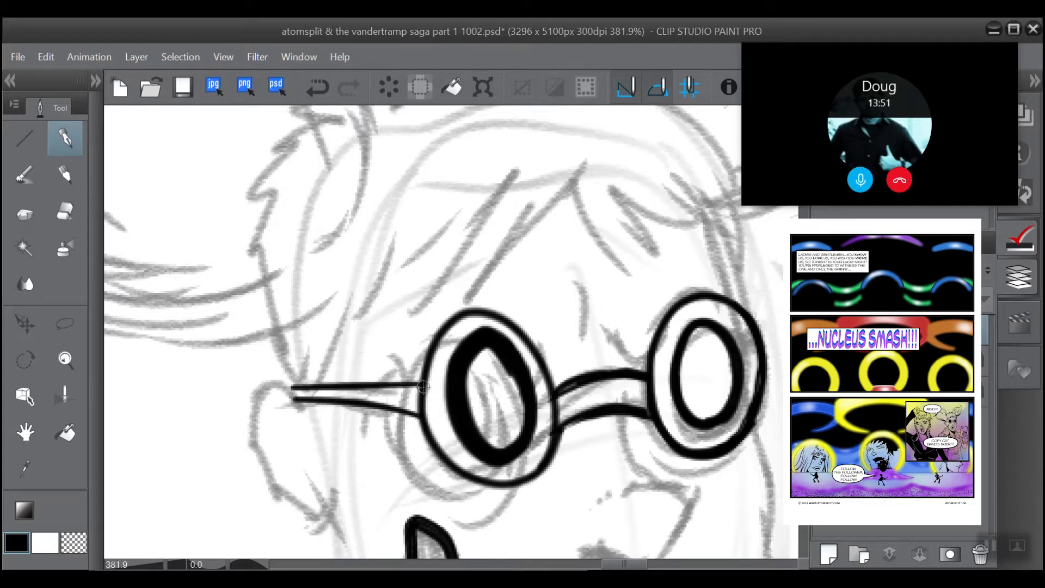
pyautogui.moveTo(422, 385); pyautogui.dragTo(292, 387)
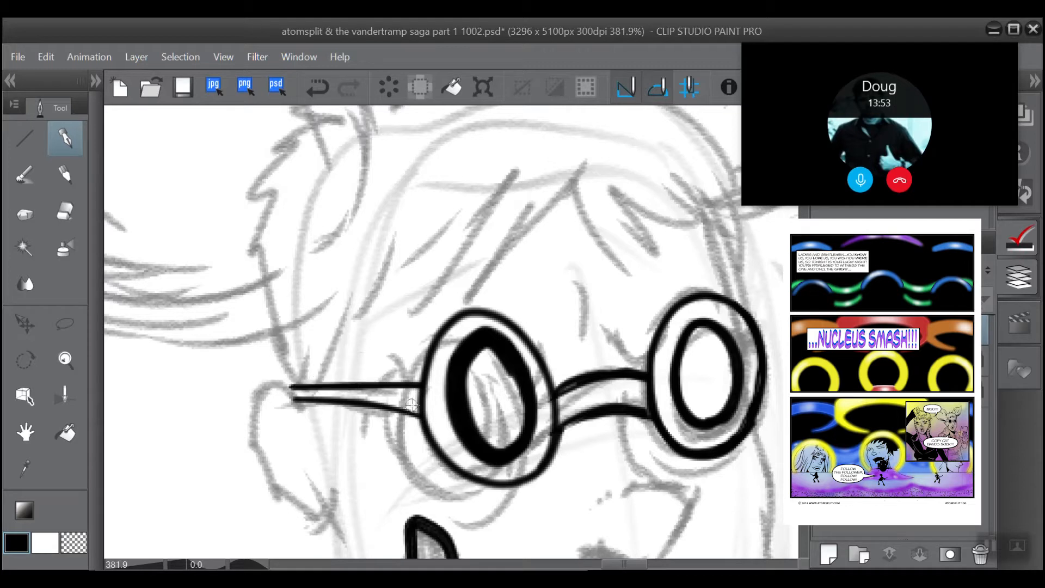
pyautogui.moveTo(418, 413)
pyautogui.mouseDown()
pyautogui.moveTo(299, 397)
pyautogui.moveTo(417, 409)
pyautogui.moveTo(297, 399)
pyautogui.mouseUp()
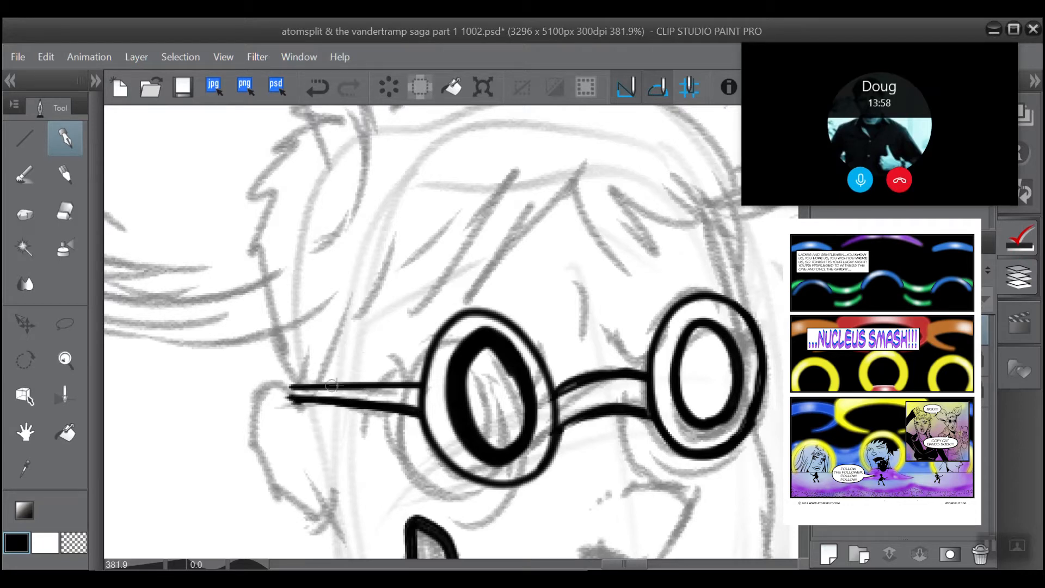
# Step: Thicken the bottom of the left-hand lens's outer rim with a curved ink stroke
pyautogui.scroll(-2, 452, 256)
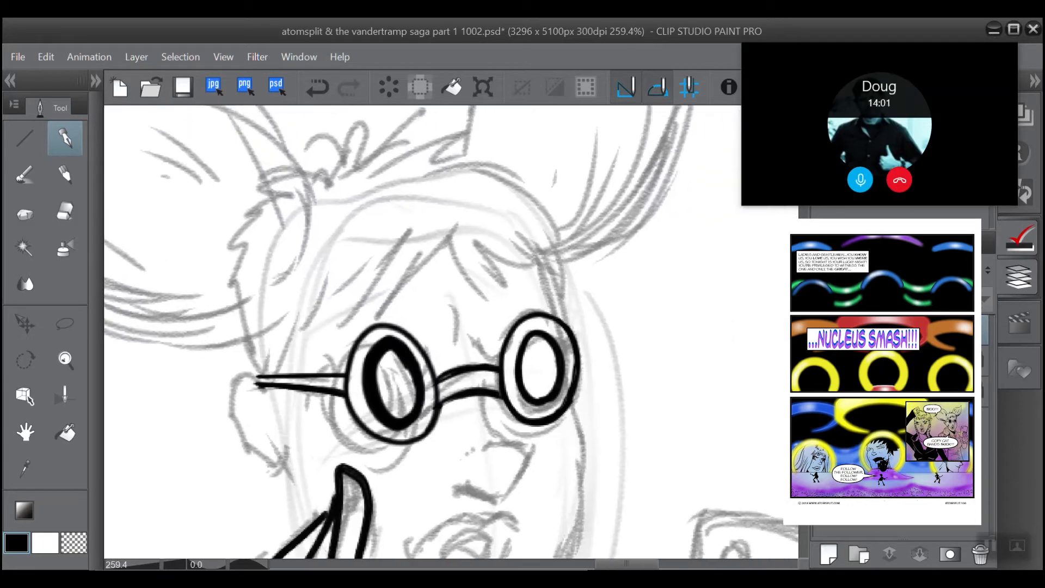
pyautogui.scroll(1, 412, 444)
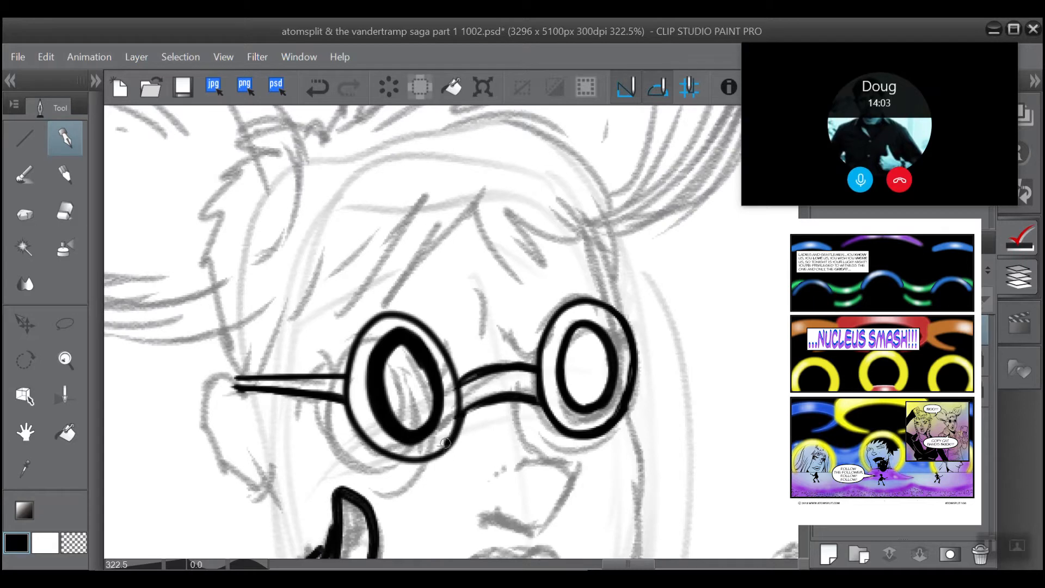
pyautogui.moveTo(444, 443)
pyautogui.mouseDown()
pyautogui.moveTo(410, 456)
pyautogui.moveTo(365, 438)
pyautogui.moveTo(353, 414)
pyautogui.mouseUp()
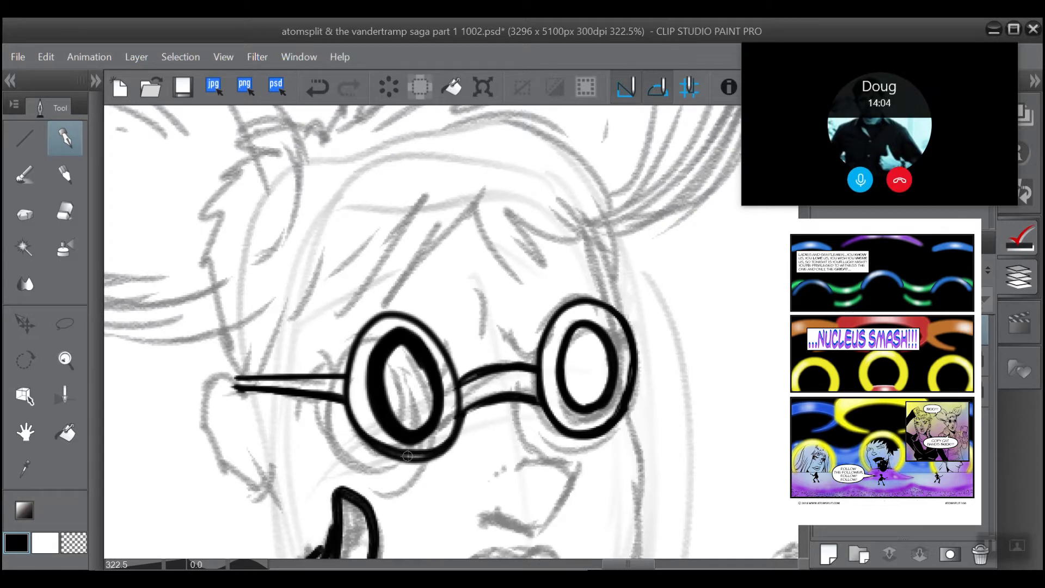
pyautogui.moveTo(407, 457)
pyautogui.mouseDown()
pyautogui.moveTo(448, 431)
pyautogui.moveTo(405, 461)
pyautogui.moveTo(360, 434)
pyautogui.moveTo(380, 440)
pyautogui.moveTo(348, 404)
pyautogui.moveTo(348, 377)
pyautogui.mouseUp()
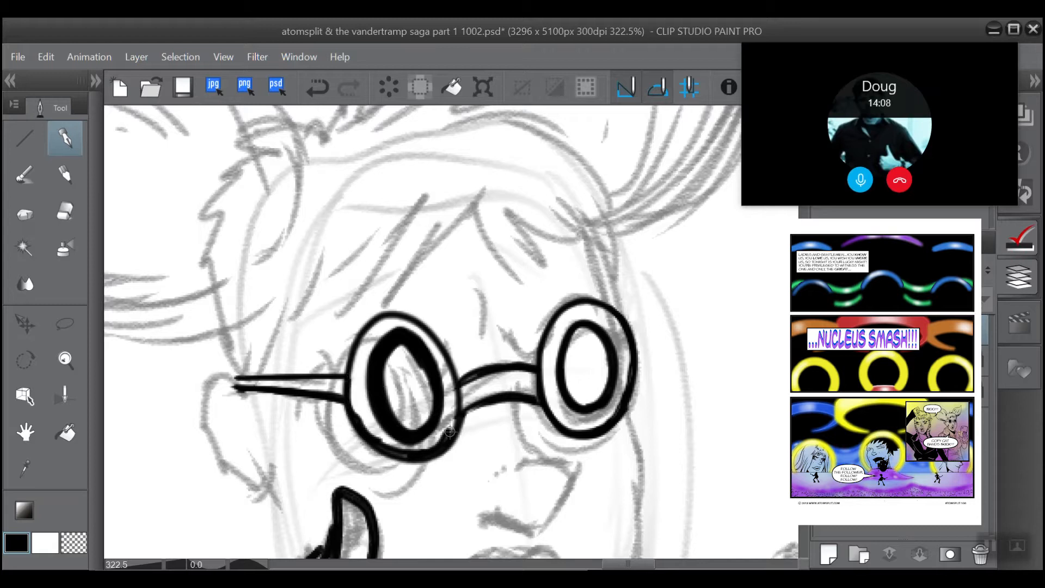
pyautogui.moveTo(453, 435); pyautogui.dragTo(455, 398)
pyautogui.moveTo(352, 407); pyautogui.dragTo(355, 368)
pyautogui.hotkey('ctrl', 'z')
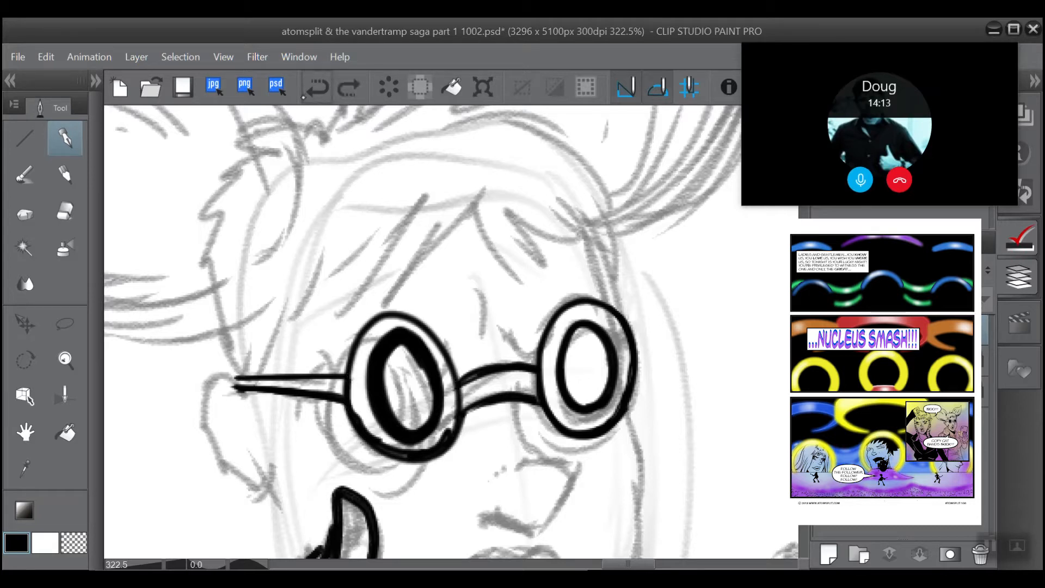
pyautogui.click(304, 97)
pyautogui.click(308, 98)
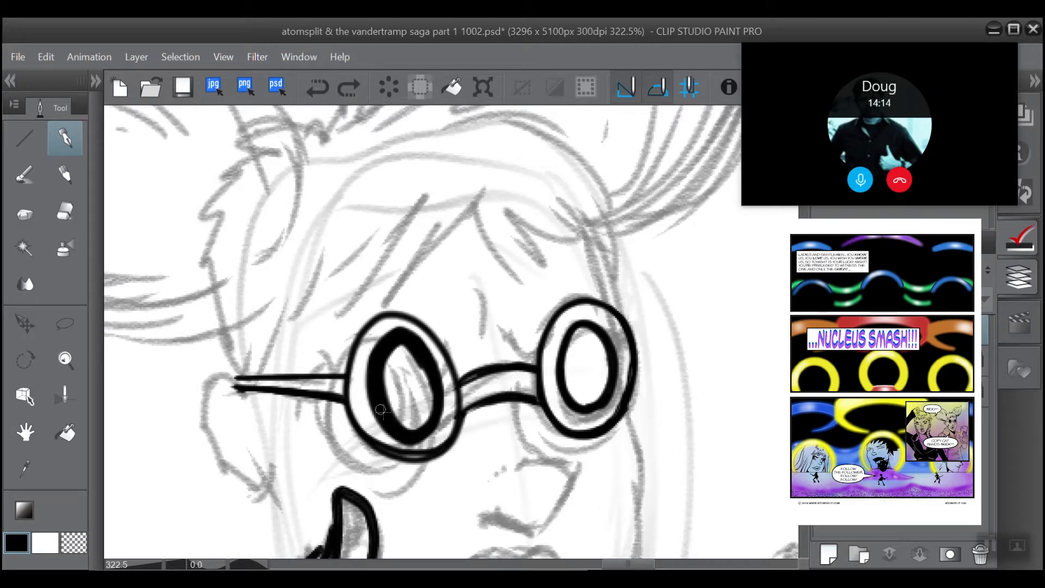
# Step: Undo the last rim stroke, fill the left-hand lens solid black with the pen, and clean up the fill's lower edge with the eraser
pyautogui.click(312, 99)
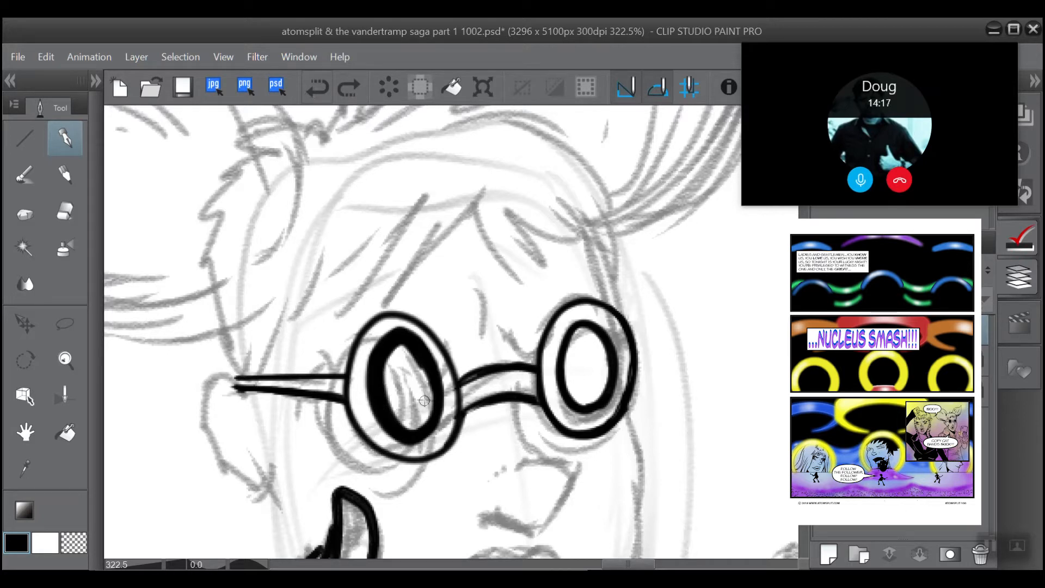
pyautogui.moveTo(430, 382)
pyautogui.mouseDown()
pyautogui.moveTo(419, 426)
pyautogui.moveTo(423, 375)
pyautogui.moveTo(409, 426)
pyautogui.moveTo(417, 374)
pyautogui.moveTo(414, 364)
pyautogui.moveTo(404, 372)
pyautogui.moveTo(405, 407)
pyautogui.moveTo(396, 345)
pyautogui.moveTo(399, 423)
pyautogui.moveTo(392, 344)
pyautogui.moveTo(401, 425)
pyautogui.moveTo(390, 345)
pyautogui.moveTo(419, 378)
pyautogui.moveTo(412, 434)
pyautogui.moveTo(408, 373)
pyautogui.moveTo(427, 408)
pyautogui.moveTo(430, 392)
pyautogui.moveTo(430, 414)
pyautogui.mouseUp()
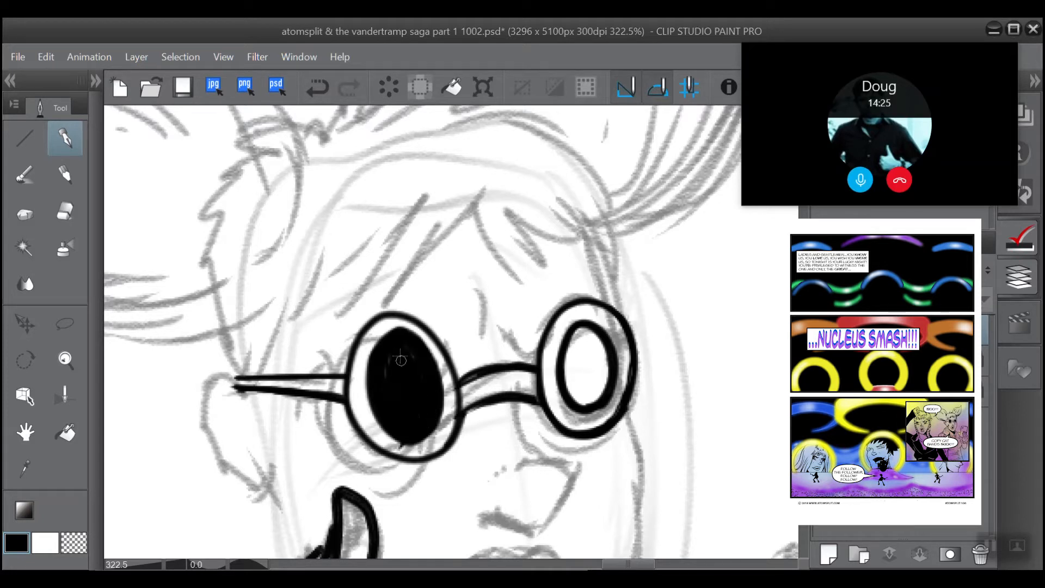
pyautogui.click(65, 210)
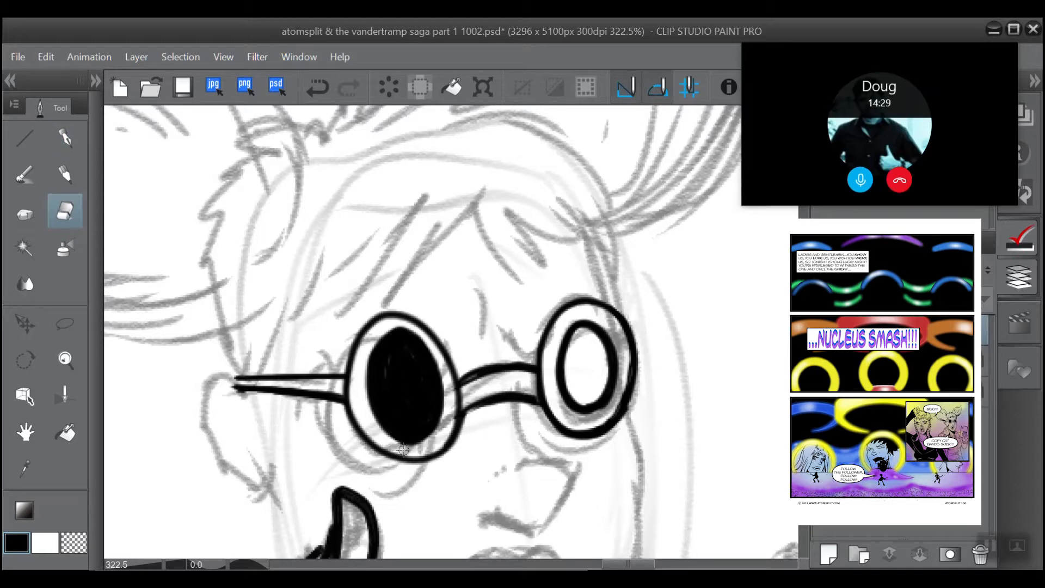
pyautogui.scroll(1, 547, 321)
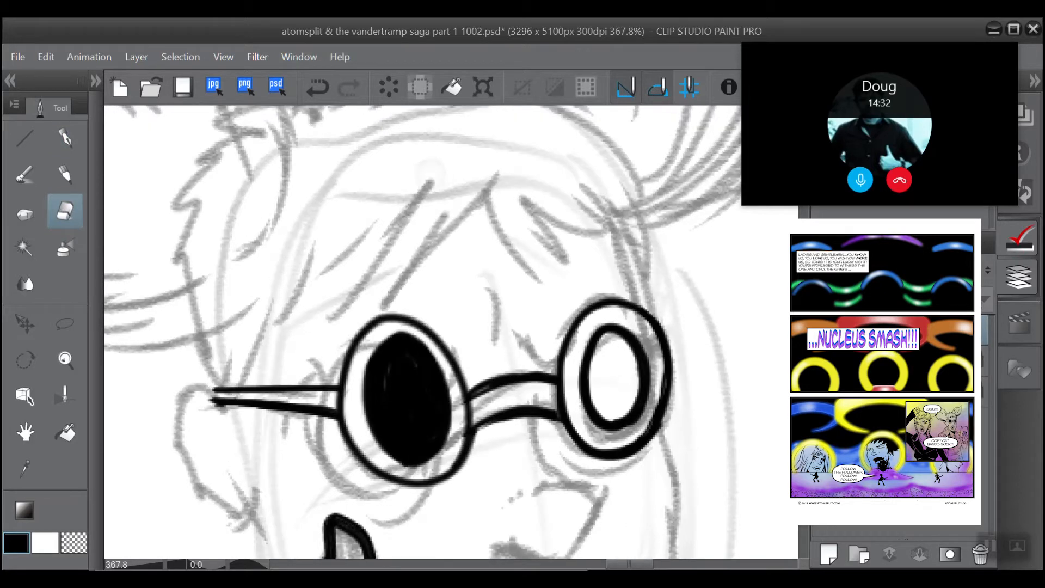
# Step: Fill the inside of the right-hand lens solid black with the pen
pyautogui.moveTo(547, 320); pyautogui.dragTo(405, 283)
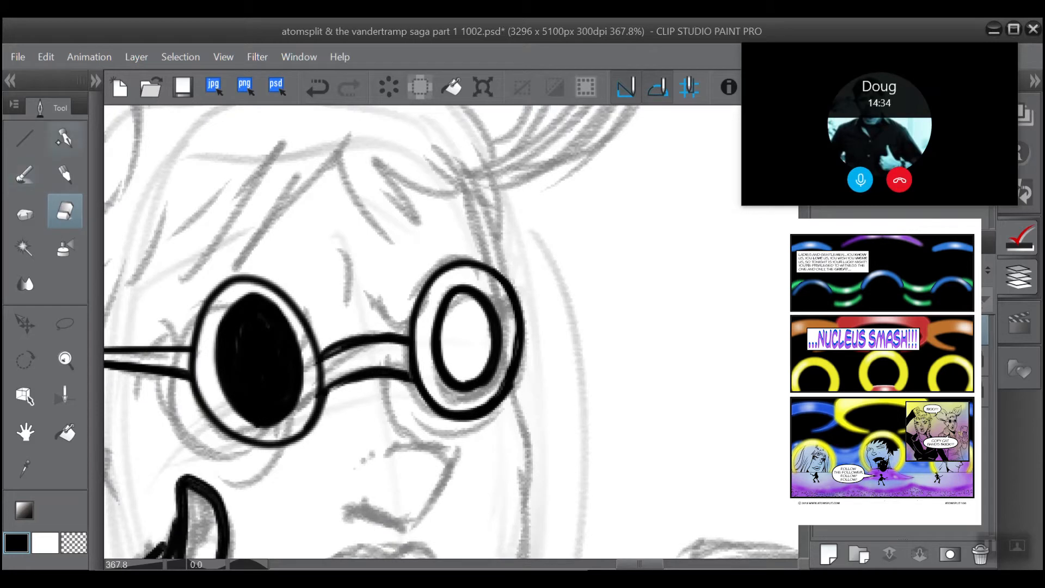
pyautogui.click(65, 138)
pyautogui.moveTo(474, 369)
pyautogui.mouseDown()
pyautogui.moveTo(467, 331)
pyautogui.moveTo(451, 375)
pyautogui.moveTo(445, 317)
pyautogui.moveTo(470, 302)
pyautogui.moveTo(452, 357)
pyautogui.moveTo(450, 347)
pyautogui.moveTo(472, 315)
pyautogui.moveTo(473, 357)
pyautogui.moveTo(466, 306)
pyautogui.moveTo(471, 364)
pyautogui.moveTo(470, 305)
pyautogui.moveTo(466, 362)
pyautogui.moveTo(482, 342)
pyautogui.moveTo(474, 308)
pyautogui.moveTo(475, 368)
pyautogui.moveTo(475, 304)
pyautogui.moveTo(485, 324)
pyautogui.moveTo(482, 317)
pyautogui.moveTo(474, 381)
pyautogui.moveTo(483, 375)
pyautogui.moveTo(463, 389)
pyautogui.moveTo(483, 373)
pyautogui.moveTo(467, 386)
pyautogui.moveTo(477, 360)
pyautogui.moveTo(477, 381)
pyautogui.mouseUp()
pyautogui.scroll(-2, 307, 298)
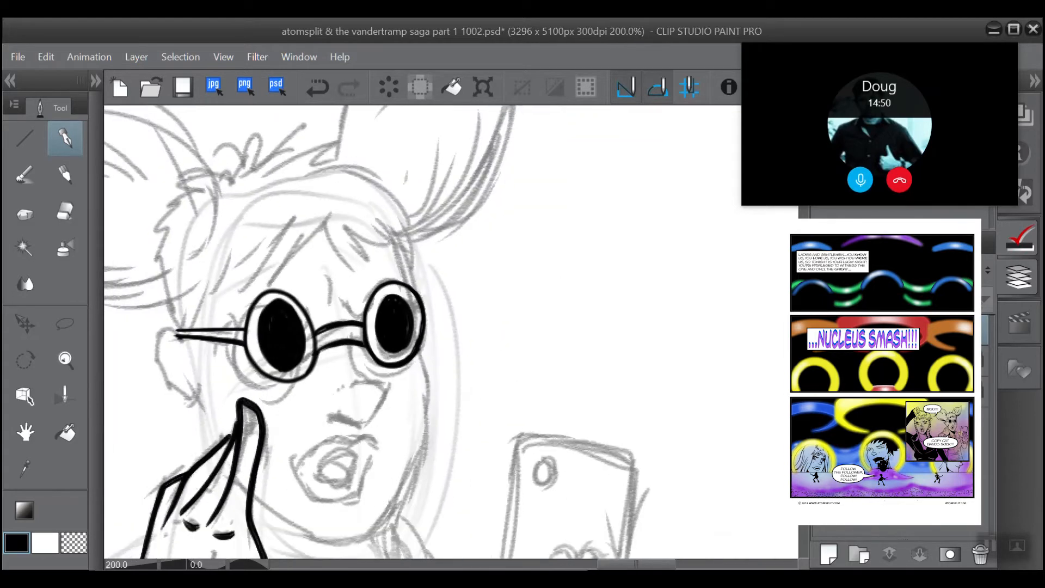
# Step: Ink the nose with the brush from the glasses' bridge around the tip to the nostril, undoing and redoing the thickening of its upper part
pyautogui.moveTo(308, 298)
pyautogui.mouseDown()
pyautogui.moveTo(415, 251)
pyautogui.moveTo(355, 234)
pyautogui.mouseUp()
pyautogui.moveTo(276, 255); pyautogui.dragTo(276, 262)
pyautogui.scroll(1, 276, 262)
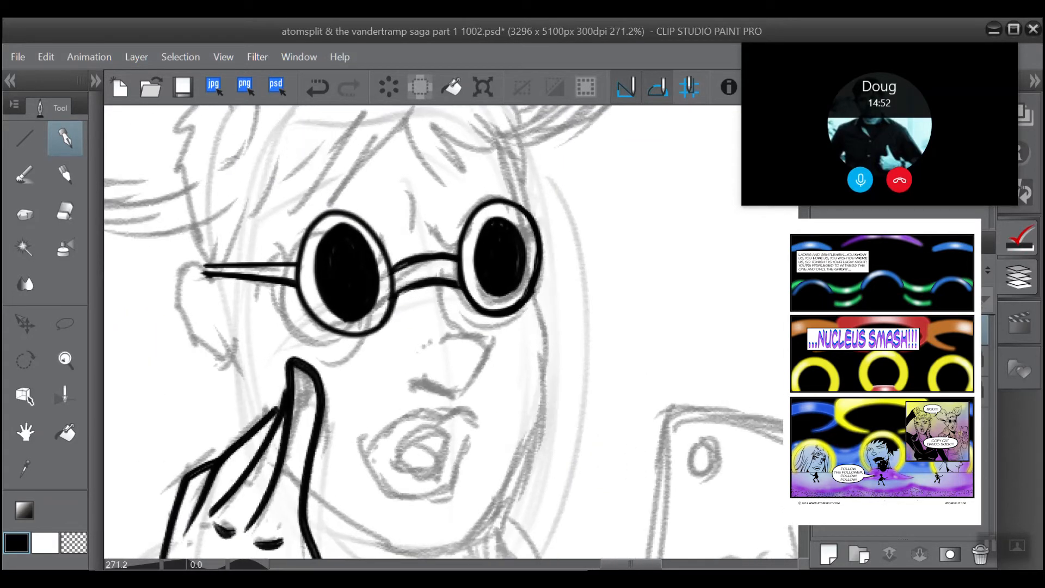
pyautogui.click(25, 175)
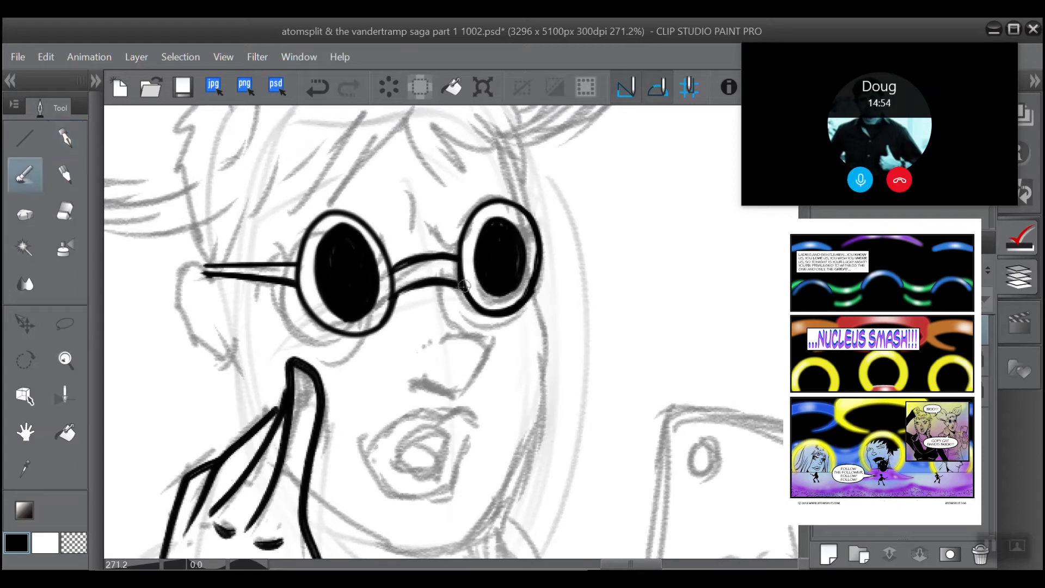
pyautogui.moveTo(457, 283); pyautogui.dragTo(469, 333)
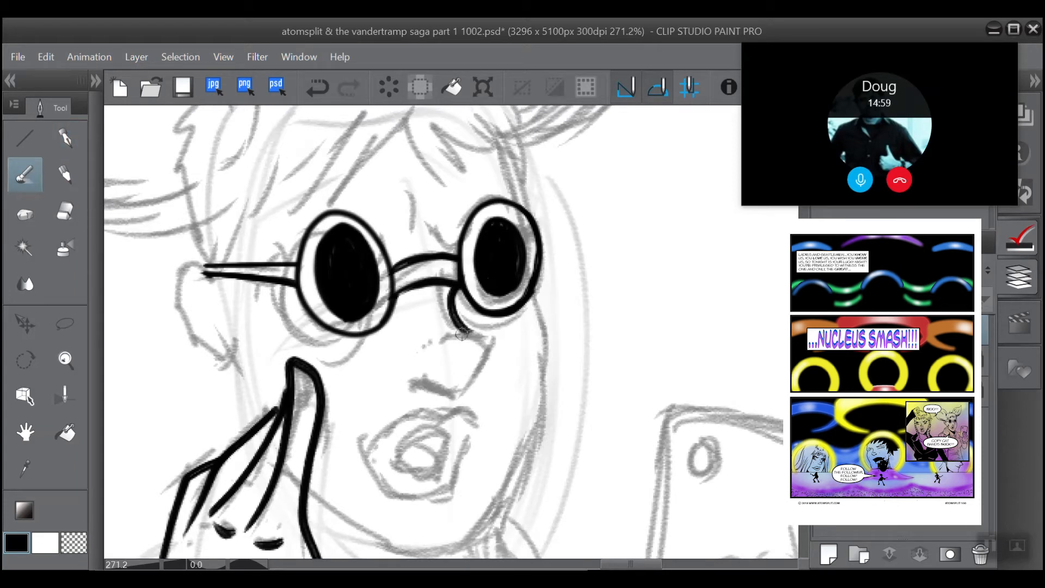
pyautogui.moveTo(465, 329)
pyautogui.mouseDown()
pyautogui.moveTo(468, 374)
pyautogui.moveTo(481, 346)
pyautogui.moveTo(474, 368)
pyautogui.moveTo(449, 377)
pyautogui.moveTo(458, 380)
pyautogui.moveTo(406, 380)
pyautogui.moveTo(425, 382)
pyautogui.moveTo(435, 370)
pyautogui.moveTo(459, 287)
pyautogui.moveTo(453, 301)
pyautogui.moveTo(470, 328)
pyautogui.moveTo(456, 307)
pyautogui.moveTo(457, 269)
pyautogui.mouseUp()
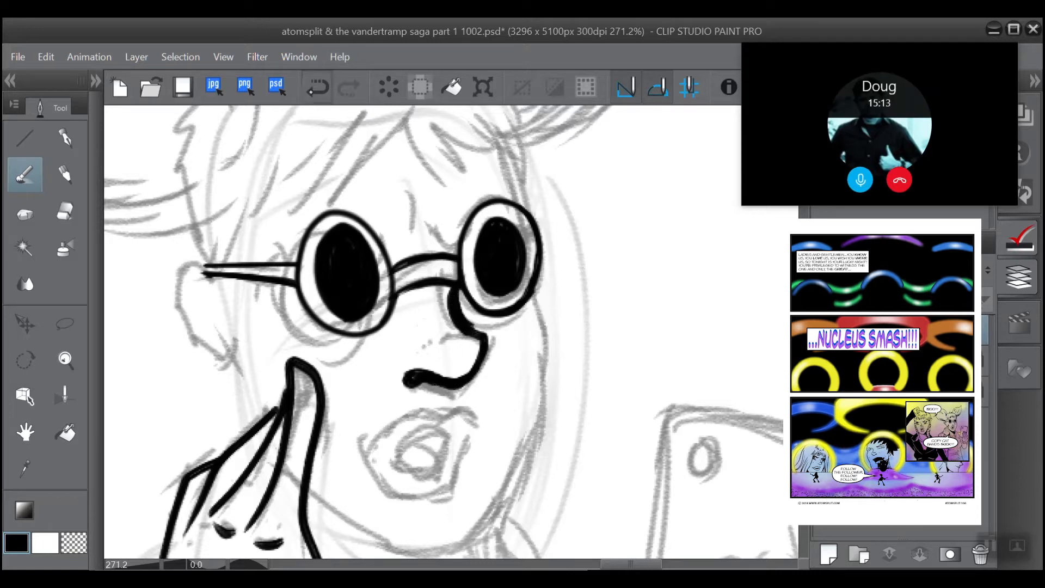
pyautogui.click(317, 87)
pyautogui.click(317, 87)
pyautogui.moveTo(468, 328); pyautogui.dragTo(454, 295)
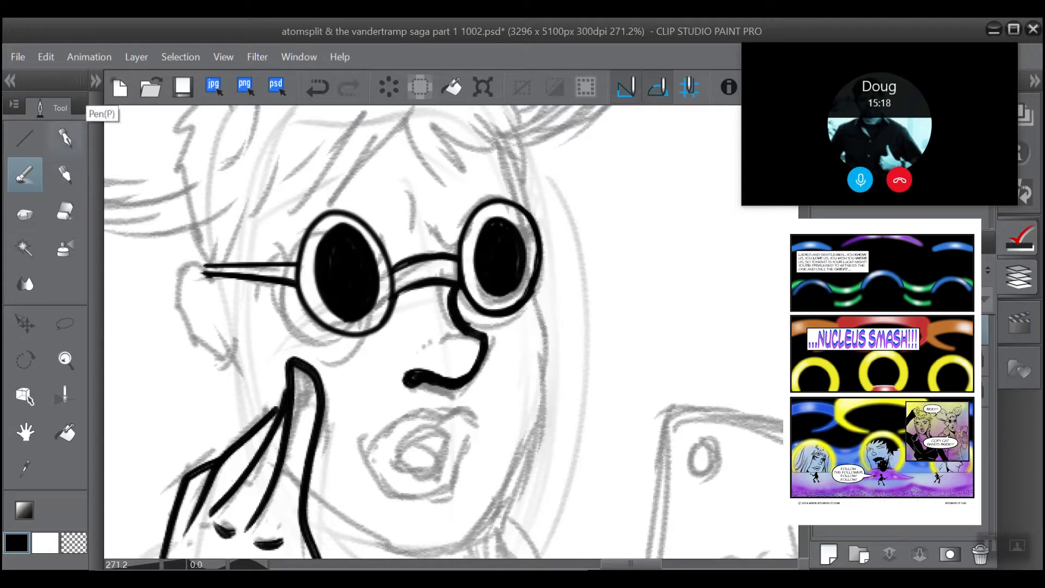
# Step: Ink the outer lips and the inner opening of the mouth with the brush, and shade the opening black
pyautogui.moveTo(477, 411)
pyautogui.mouseDown()
pyautogui.moveTo(404, 415)
pyautogui.moveTo(382, 428)
pyautogui.moveTo(368, 464)
pyautogui.mouseUp()
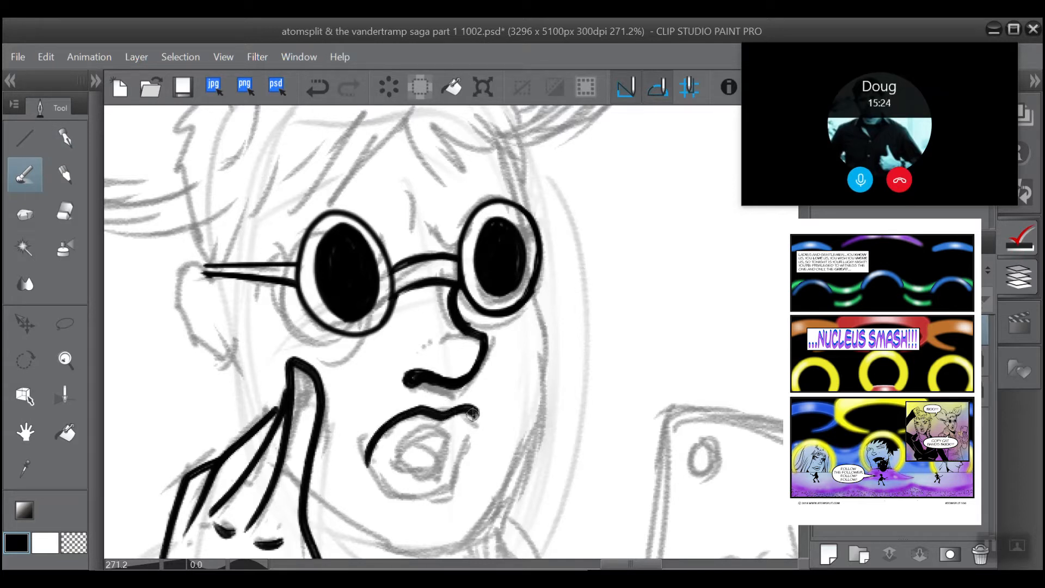
pyautogui.moveTo(472, 412)
pyautogui.mouseDown()
pyautogui.moveTo(439, 494)
pyautogui.moveTo(388, 498)
pyautogui.moveTo(375, 449)
pyautogui.mouseUp()
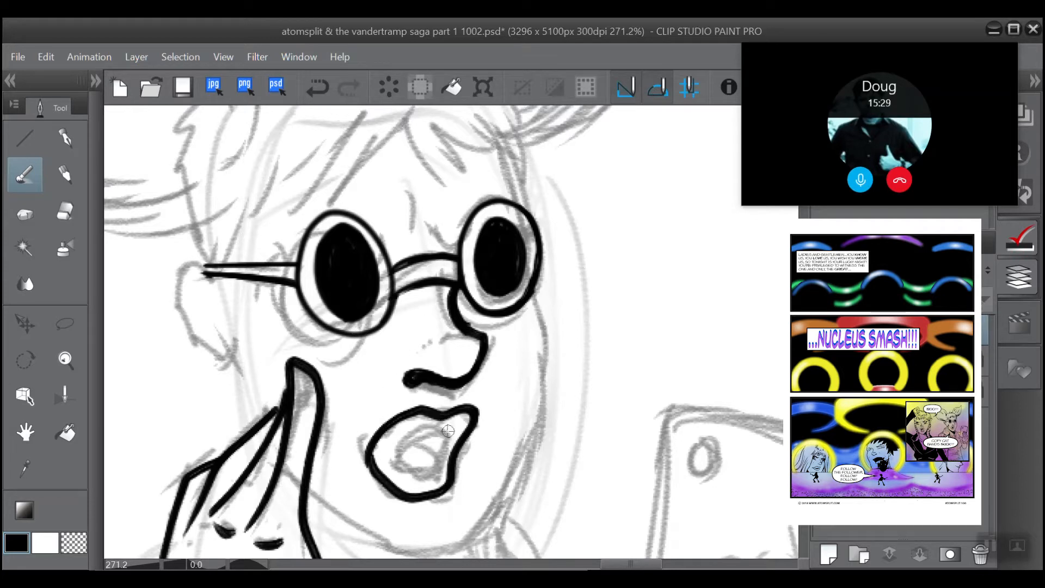
pyautogui.moveTo(449, 430)
pyautogui.mouseDown()
pyautogui.moveTo(414, 429)
pyautogui.moveTo(397, 462)
pyautogui.mouseUp()
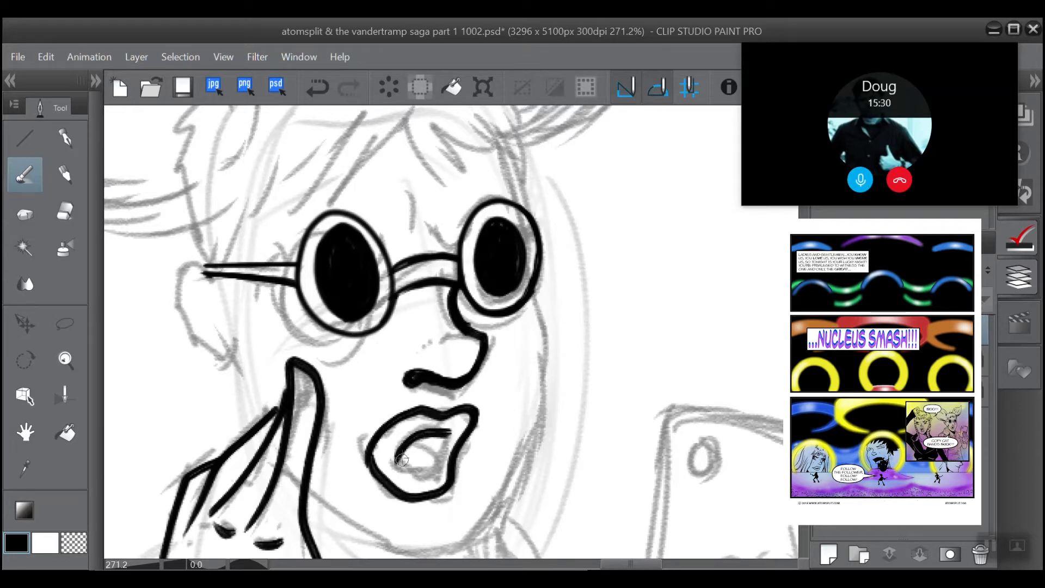
pyautogui.moveTo(444, 434)
pyautogui.mouseDown()
pyautogui.moveTo(427, 472)
pyautogui.moveTo(400, 468)
pyautogui.moveTo(400, 445)
pyautogui.mouseUp()
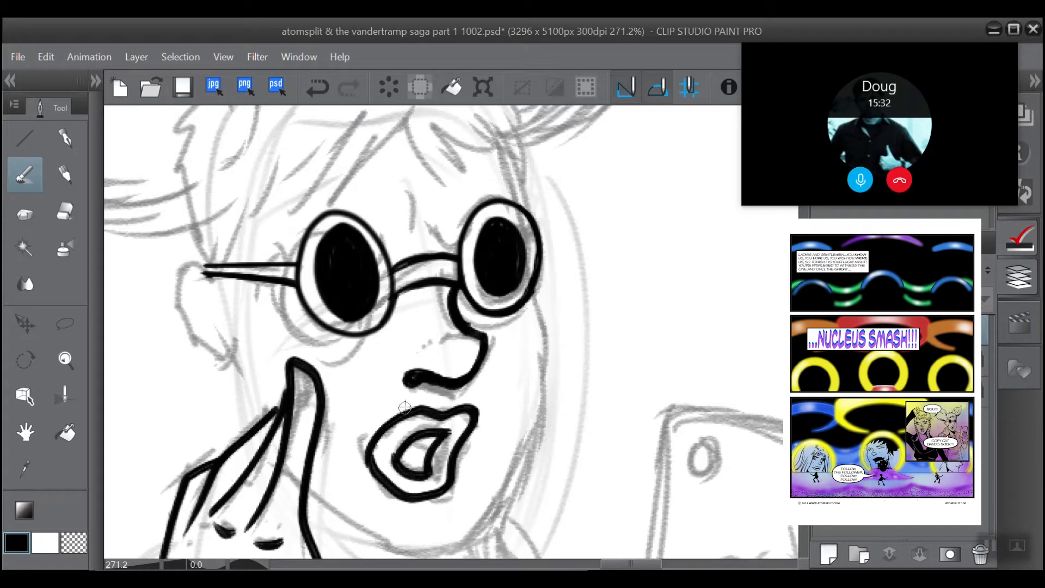
pyautogui.click(65, 210)
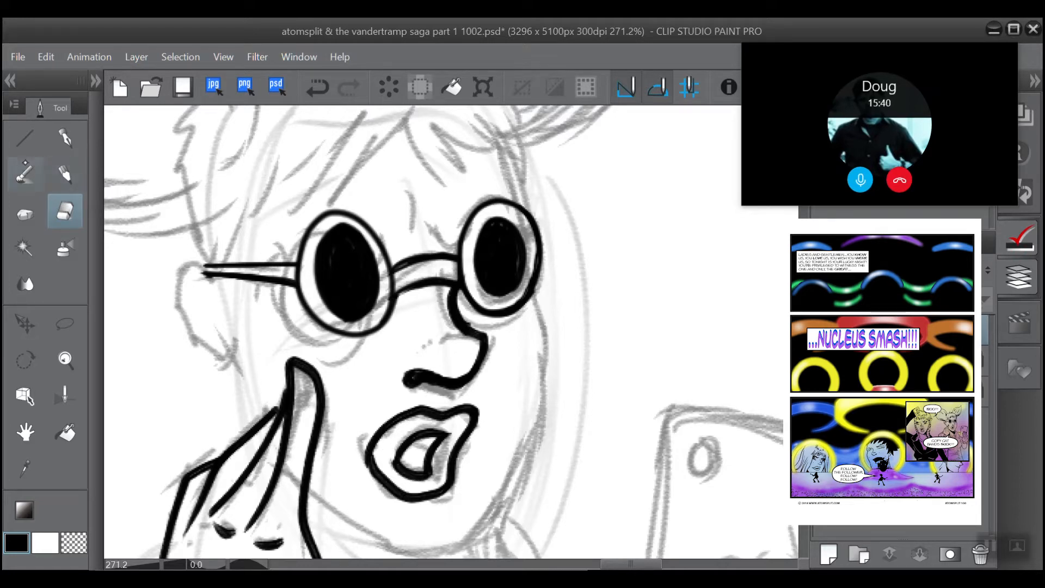
pyautogui.click(24, 174)
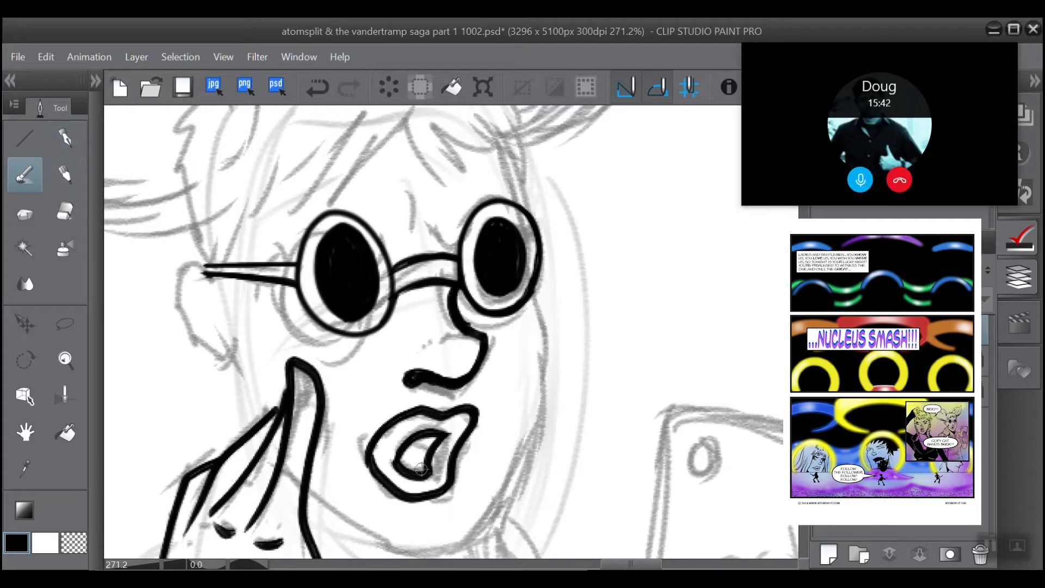
pyautogui.moveTo(421, 469)
pyautogui.mouseDown()
pyautogui.moveTo(401, 454)
pyautogui.moveTo(420, 458)
pyautogui.moveTo(434, 441)
pyautogui.mouseUp()
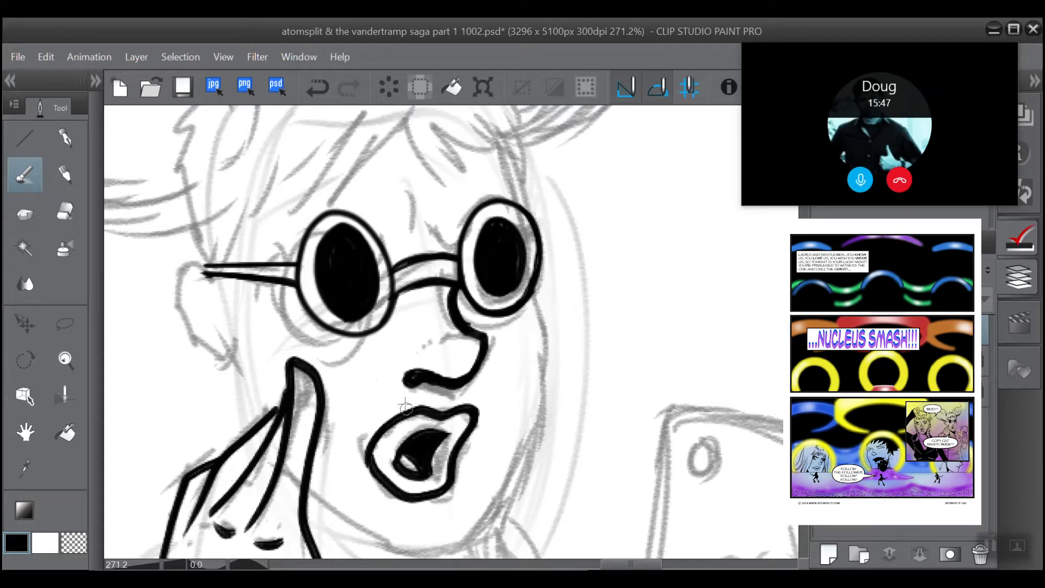
# Step: Ink the face contour with the brush from the right-hand lens along the jaw to the hand, plus the short forehead edge above that lens
pyautogui.scroll(-1, 406, 407)
pyautogui.hotkey('ctrl', 'z')
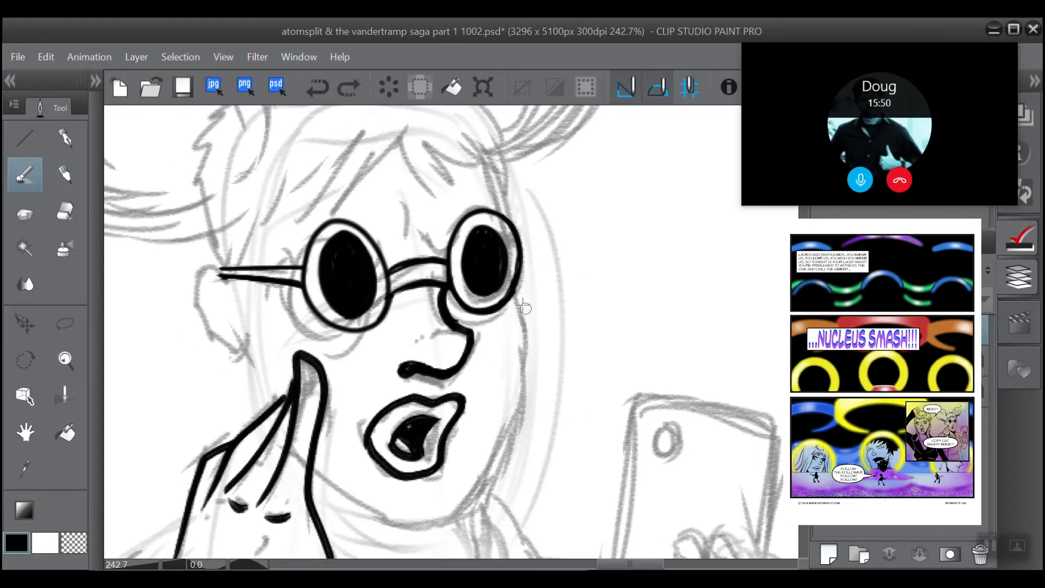
pyautogui.moveTo(518, 406)
pyautogui.mouseDown()
pyautogui.moveTo(466, 503)
pyautogui.moveTo(432, 528)
pyautogui.moveTo(349, 496)
pyautogui.moveTo(300, 445)
pyautogui.mouseUp()
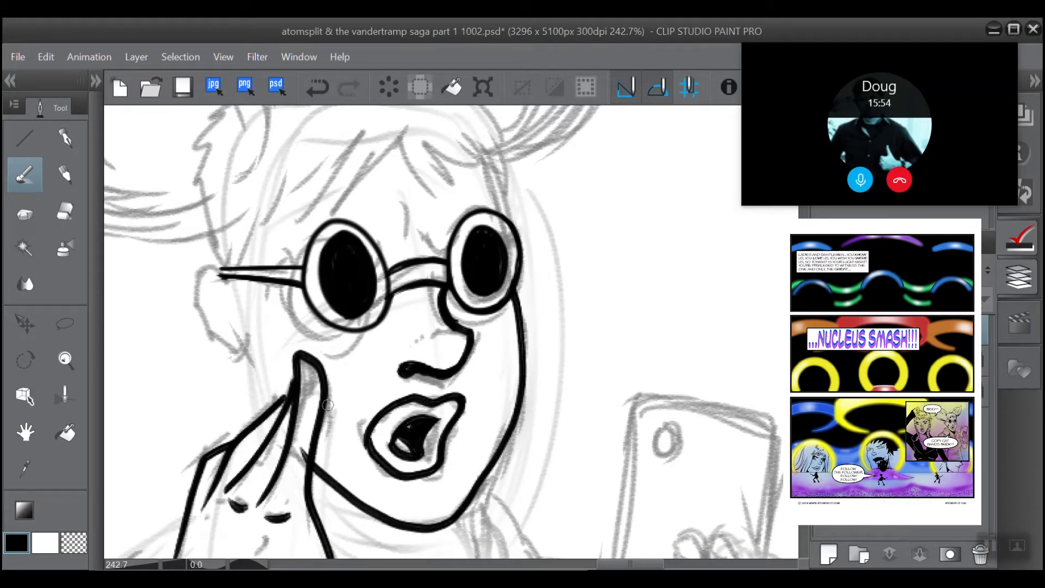
pyautogui.scroll(3, 328, 405)
pyautogui.moveTo(505, 381); pyautogui.dragTo(491, 297)
pyautogui.click(317, 87)
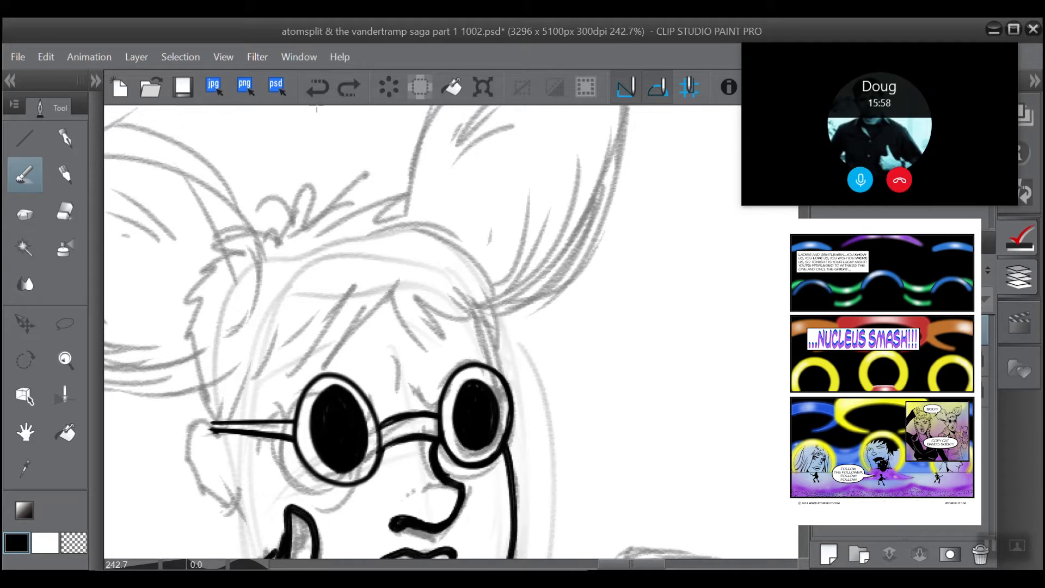
pyautogui.moveTo(496, 308); pyautogui.dragTo(499, 368)
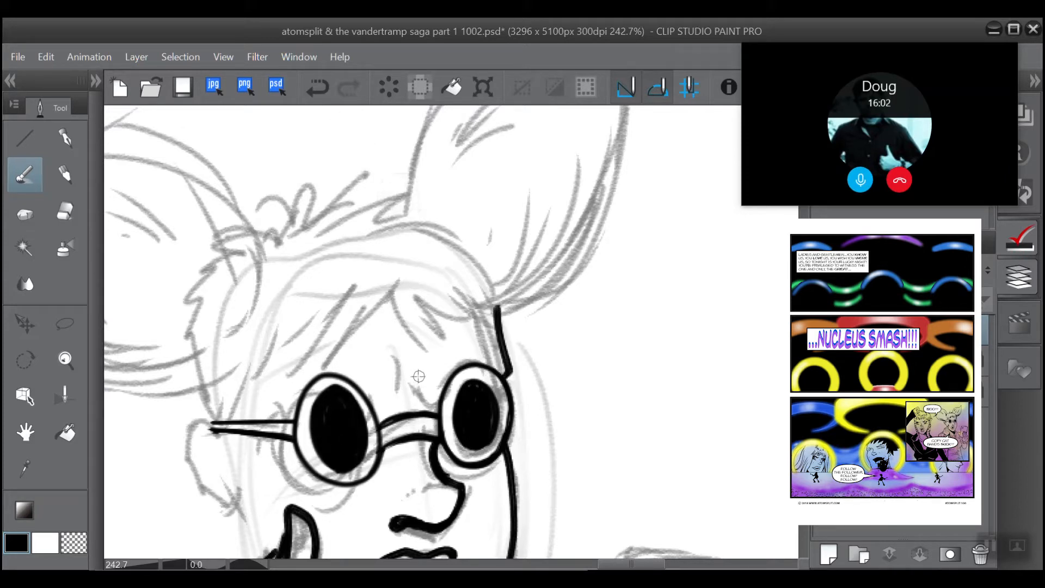
# Step: Ink the frown crease and eyebrow above the right-hand lens, and trim the crease's outer edge with the eraser
pyautogui.moveTo(418, 376); pyautogui.dragTo(434, 401)
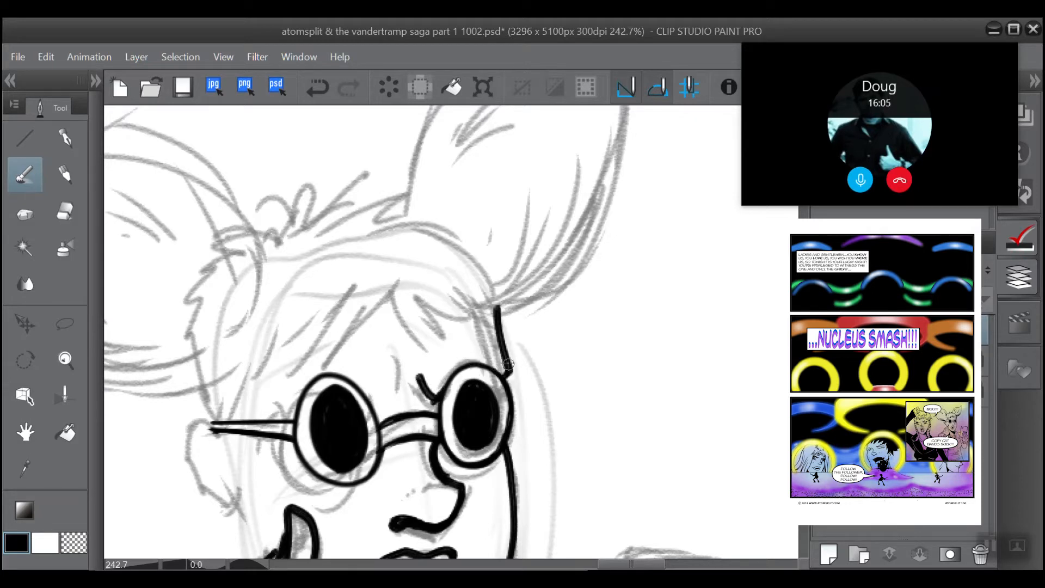
pyautogui.moveTo(507, 364)
pyautogui.mouseDown()
pyautogui.moveTo(478, 362)
pyautogui.moveTo(500, 354)
pyautogui.moveTo(464, 361)
pyautogui.moveTo(475, 359)
pyautogui.moveTo(438, 405)
pyautogui.mouseUp()
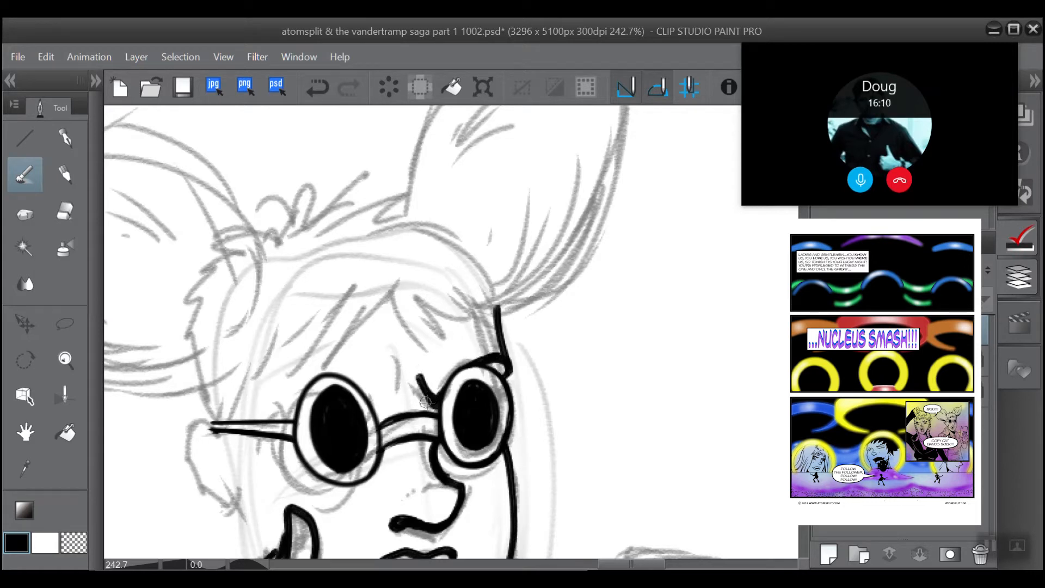
pyautogui.click(65, 211)
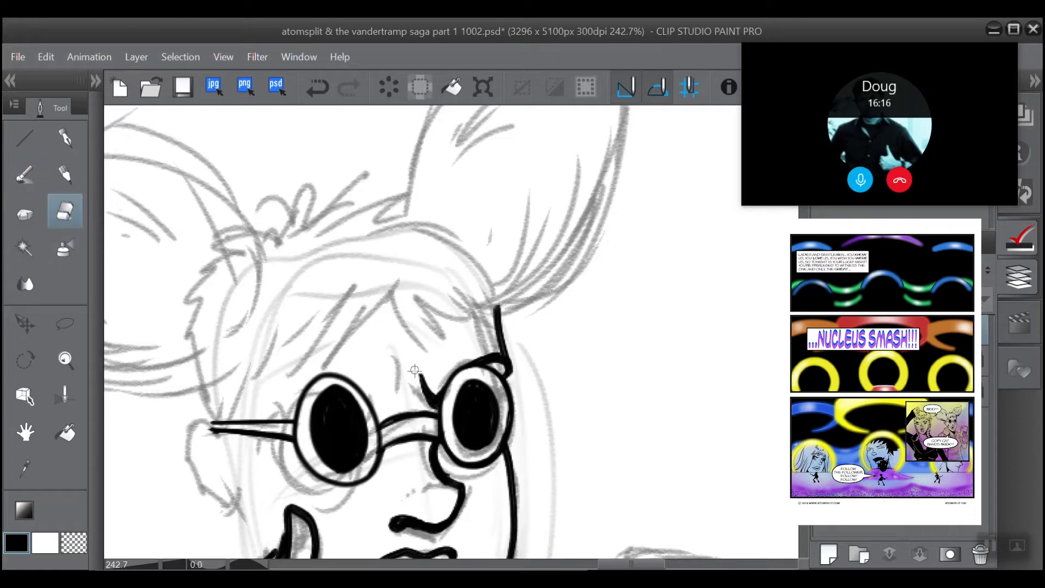
pyautogui.moveTo(415, 370); pyautogui.dragTo(421, 399)
# Step: Ink the frown crease beside the left-hand lens with the brush, undoing the first attempts and redrawing it as one tapered stroke
pyautogui.moveTo(416, 342); pyautogui.dragTo(493, 311)
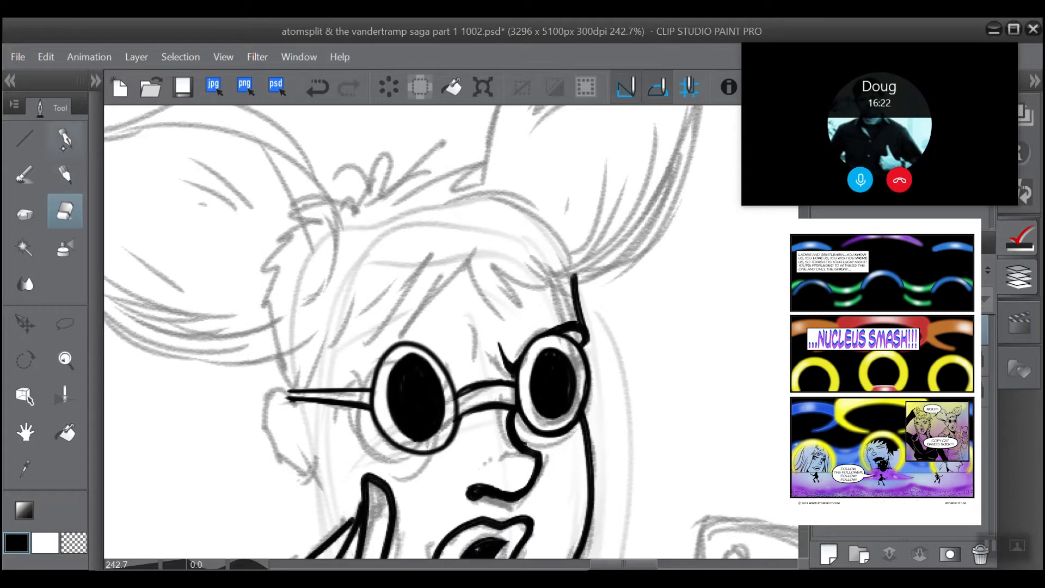
pyautogui.click(24, 174)
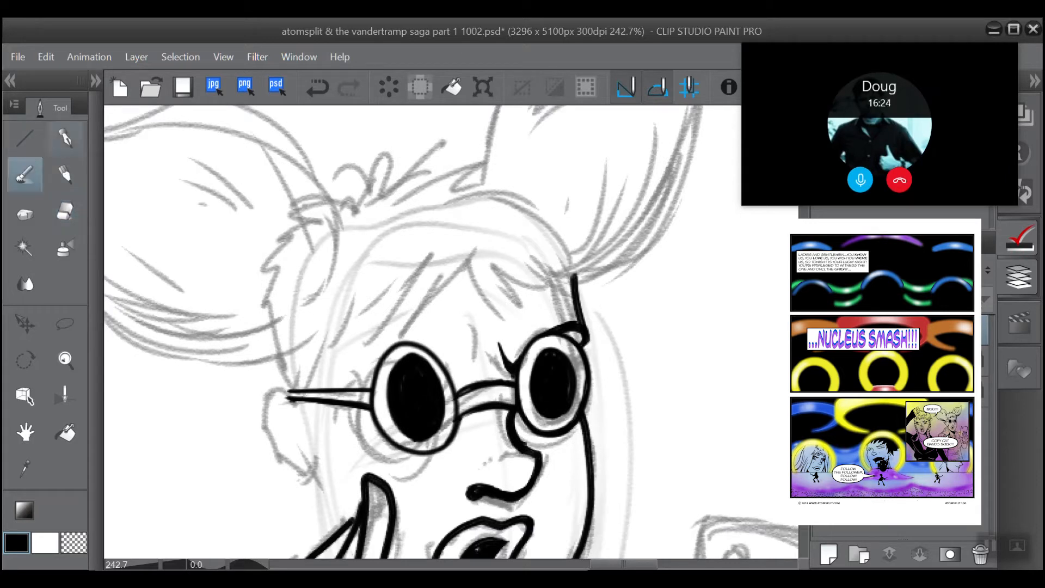
pyautogui.moveTo(472, 345); pyautogui.dragTo(453, 375)
pyautogui.hotkey('ctrl', 'z')
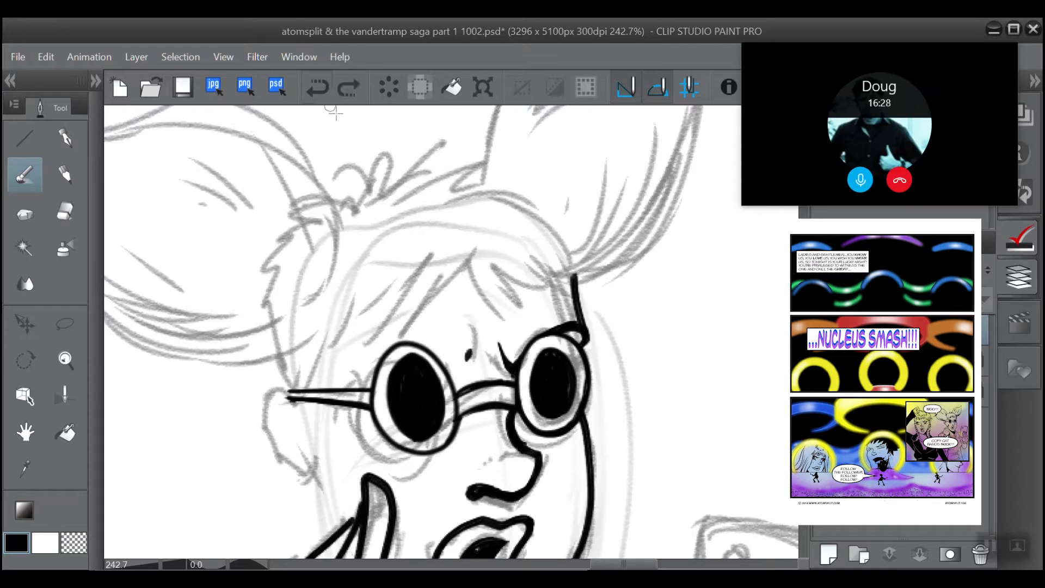
pyautogui.moveTo(447, 376); pyautogui.dragTo(469, 334)
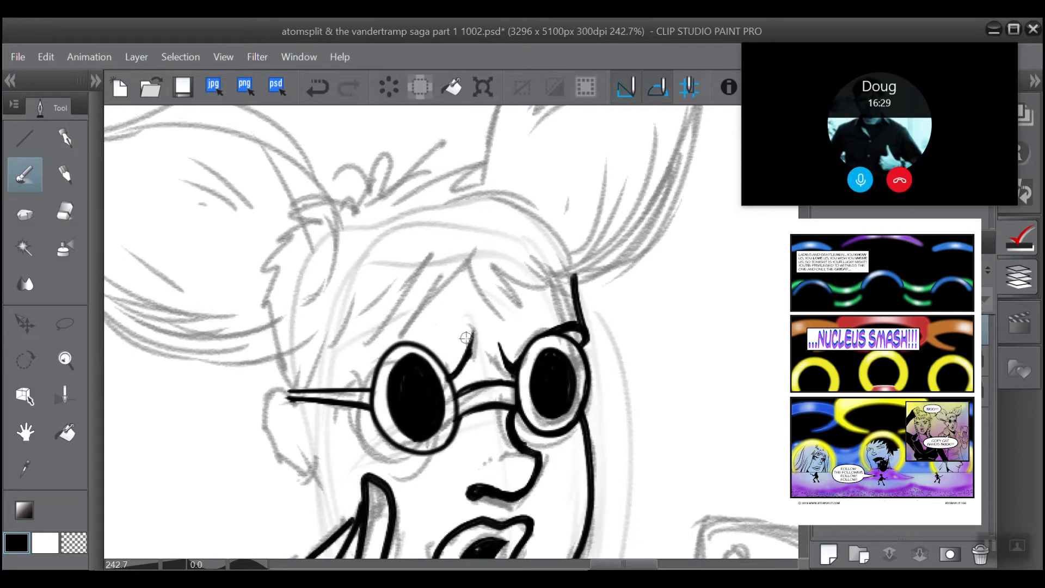
pyautogui.click(317, 89)
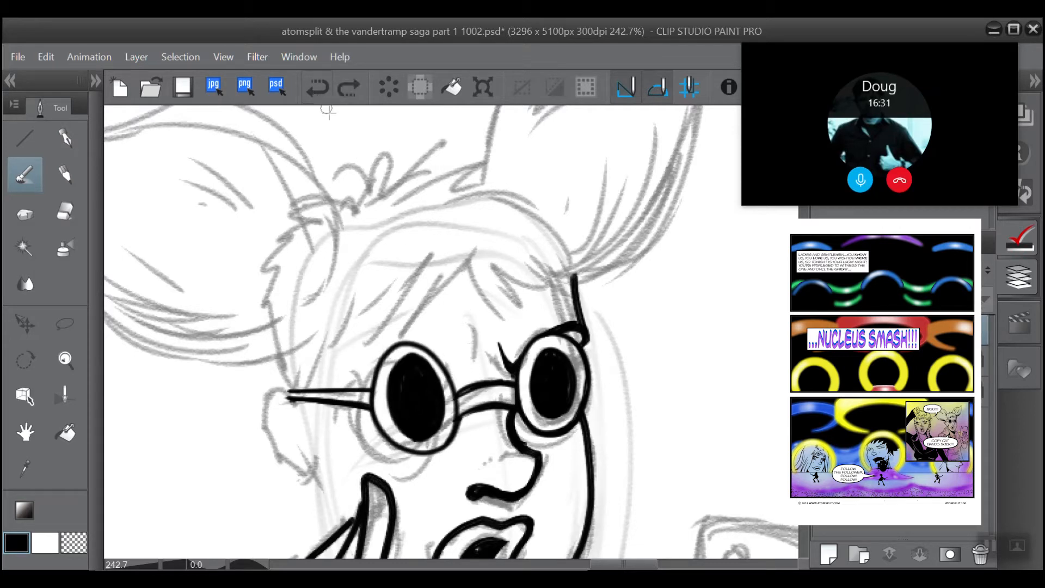
pyautogui.moveTo(449, 377); pyautogui.dragTo(470, 338)
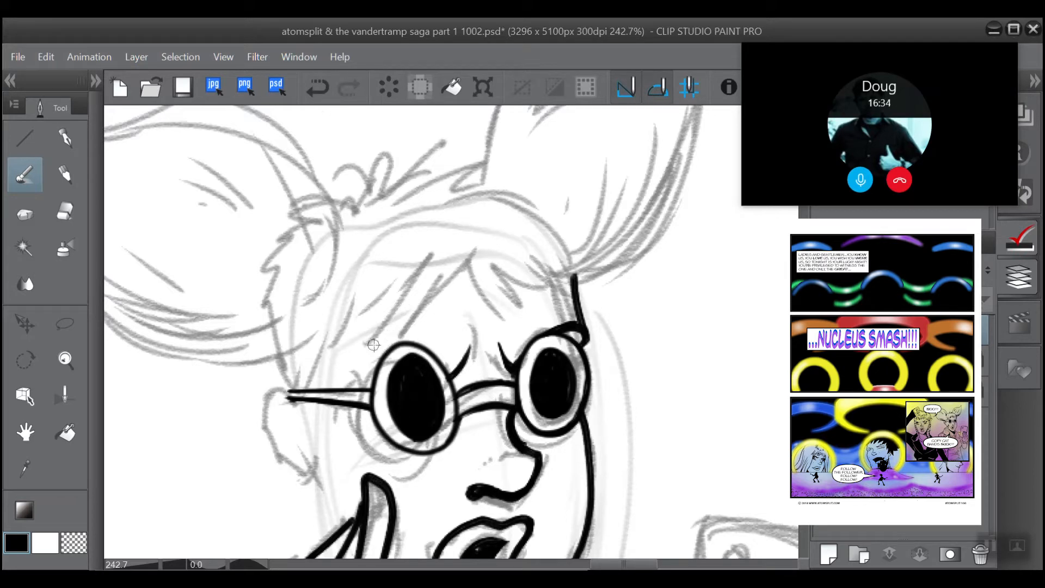
# Step: Ink the eyebrow above the left-hand lens, undoing and redrawing its first stroke
pyautogui.moveTo(394, 346); pyautogui.dragTo(362, 364)
pyautogui.hotkey('ctrl', 'z')
pyautogui.moveTo(392, 345)
pyautogui.mouseDown()
pyautogui.moveTo(371, 337)
pyautogui.moveTo(359, 361)
pyautogui.mouseUp()
pyautogui.moveTo(452, 372); pyautogui.dragTo(436, 354)
pyautogui.scroll(-2, 393, 301)
pyautogui.hotkey('ctrl', 'z')
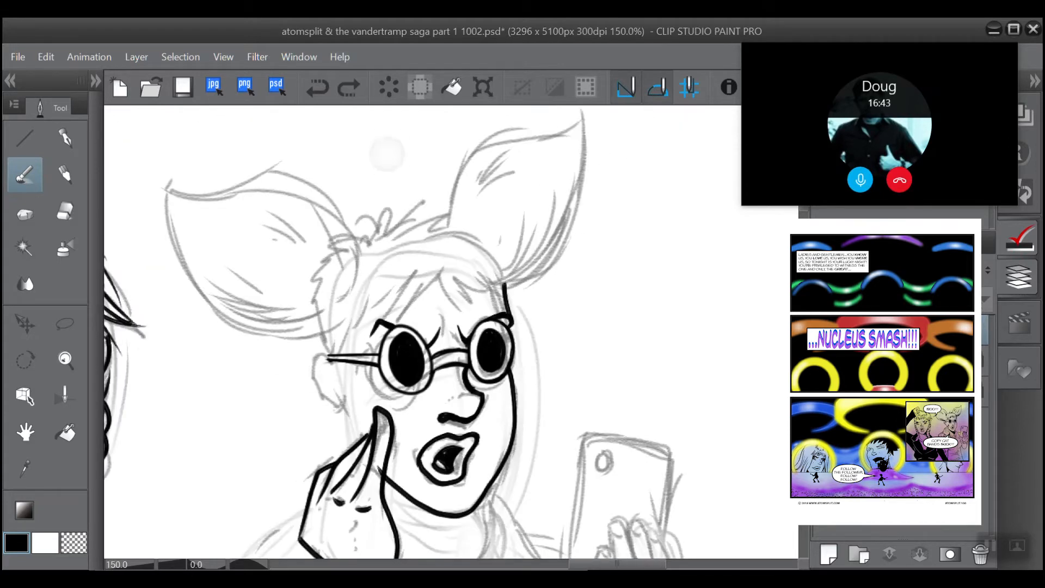
# Step: Ink the fringe strands above the left-hand lens and the sideburn past the glasses' arm, undoing and redrawing faulty strokes
pyautogui.scroll(3, 387, 154)
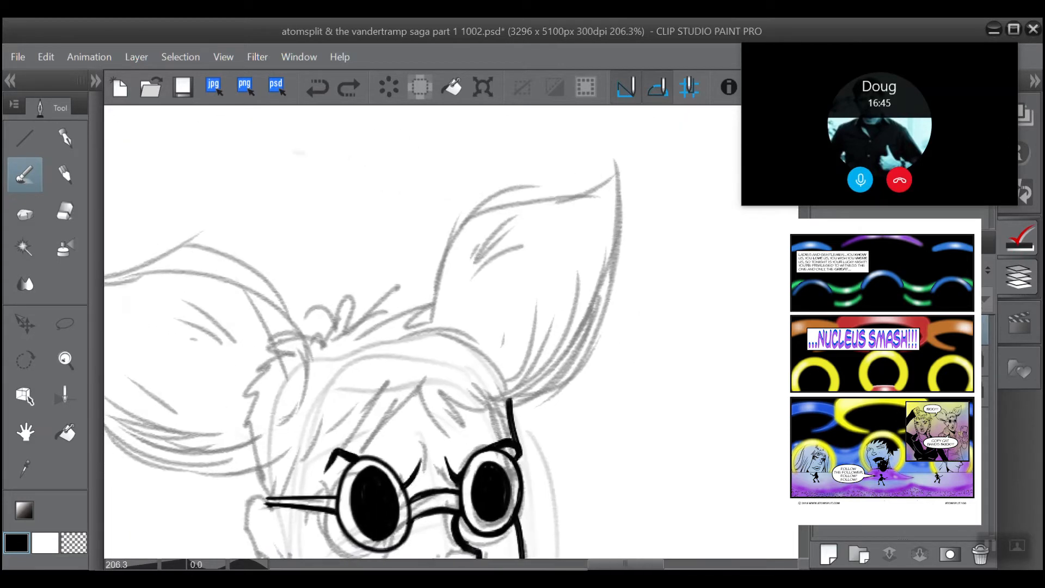
pyautogui.moveTo(436, 354)
pyautogui.mouseDown()
pyautogui.moveTo(490, 348)
pyautogui.moveTo(498, 243)
pyautogui.moveTo(445, 316)
pyautogui.mouseUp()
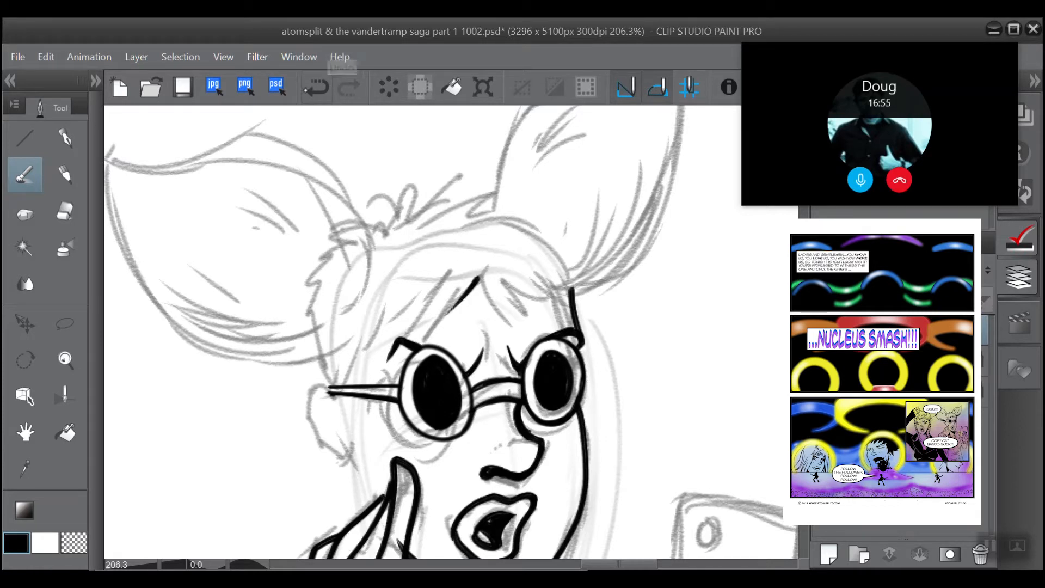
pyautogui.click(318, 87)
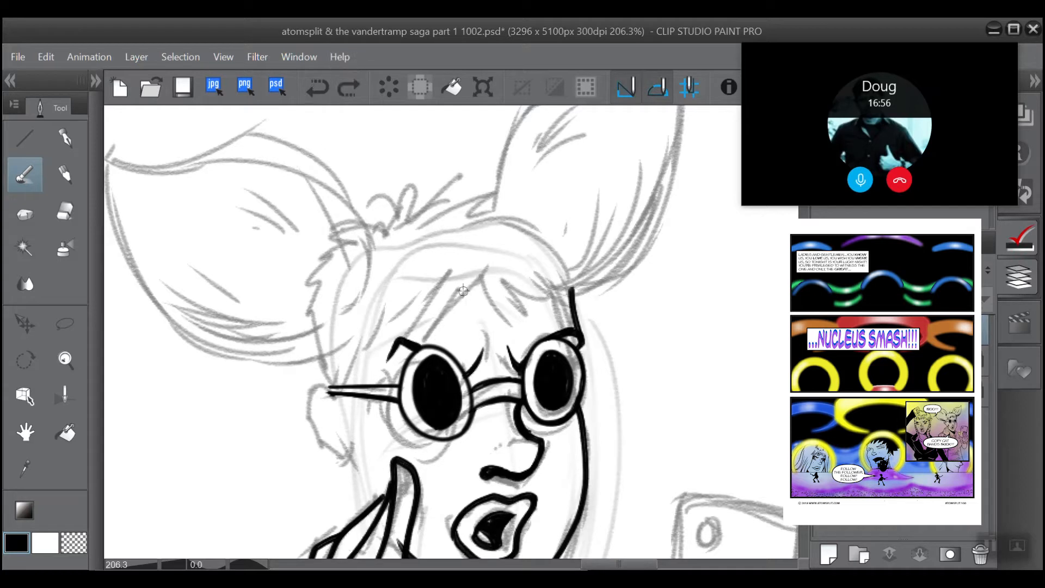
pyautogui.moveTo(481, 276); pyautogui.dragTo(440, 326)
pyautogui.moveTo(447, 287)
pyautogui.mouseDown()
pyautogui.moveTo(438, 329)
pyautogui.moveTo(388, 343)
pyautogui.moveTo(357, 384)
pyautogui.mouseUp()
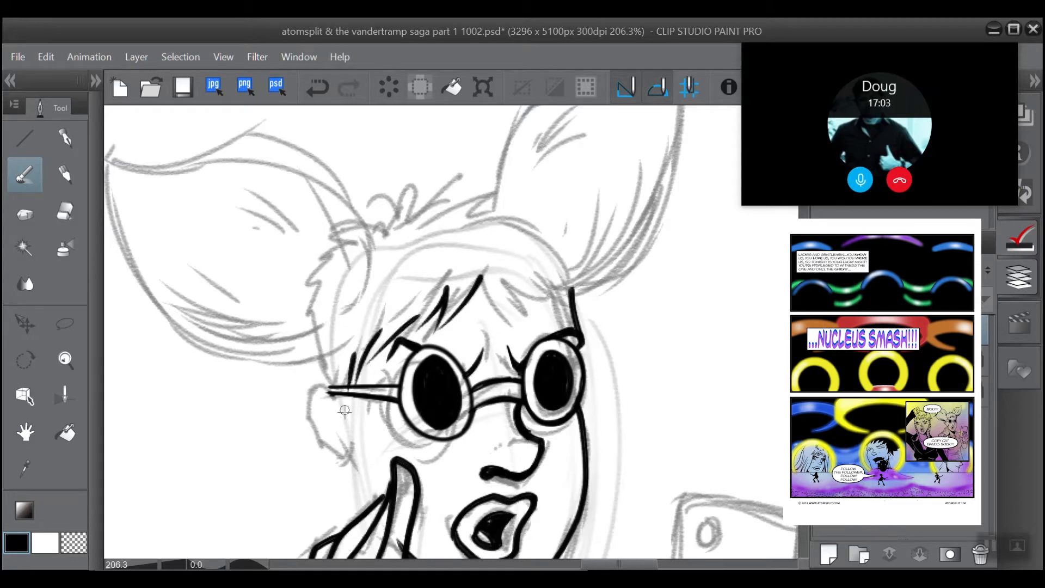
pyautogui.click(318, 91)
pyautogui.moveTo(360, 390); pyautogui.dragTo(351, 435)
# Step: Ink the human ear's outer contour with the brush and erase the stray stroke along its inner edge
pyautogui.moveTo(334, 399)
pyautogui.mouseDown()
pyautogui.moveTo(314, 385)
pyautogui.moveTo(302, 408)
pyautogui.moveTo(327, 452)
pyautogui.moveTo(350, 467)
pyautogui.mouseUp()
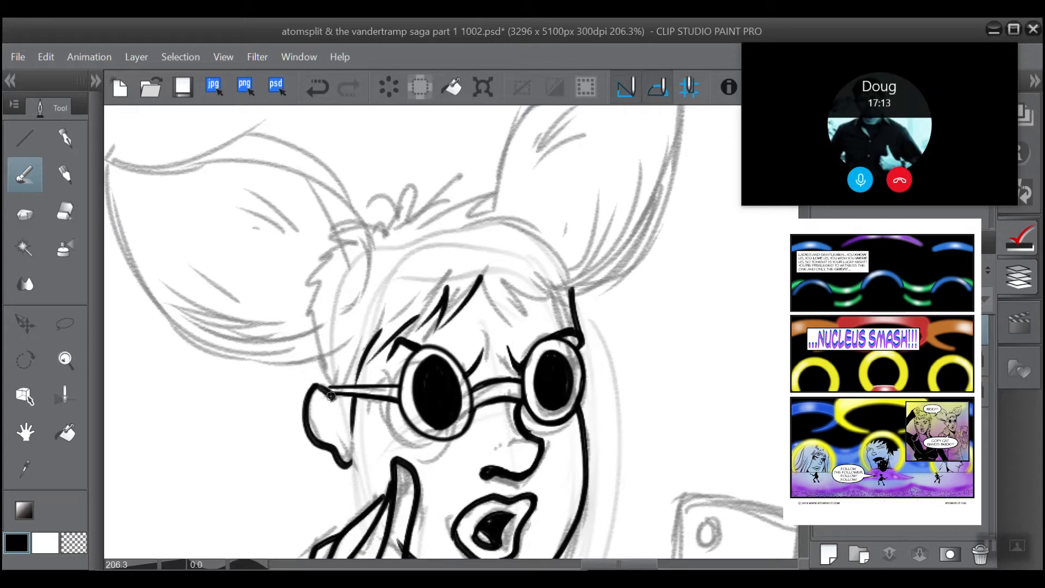
pyautogui.moveTo(321, 388); pyautogui.dragTo(343, 420)
pyautogui.click(64, 211)
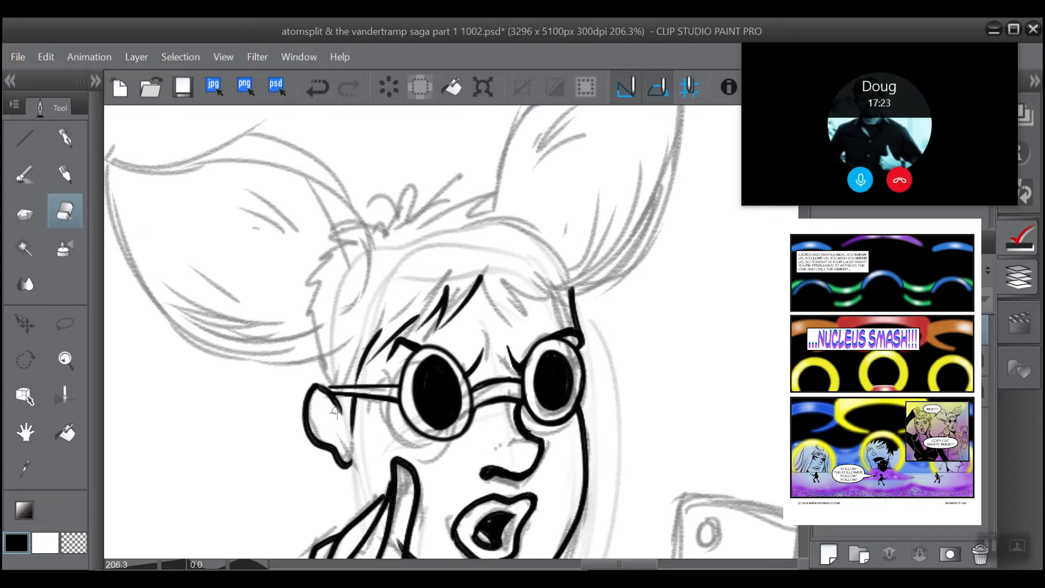
pyautogui.moveTo(342, 420); pyautogui.dragTo(322, 394)
# Step: Add tapered hair strands to the fringe above the left-hand lens with the brush
pyautogui.scroll(2, 302, 293)
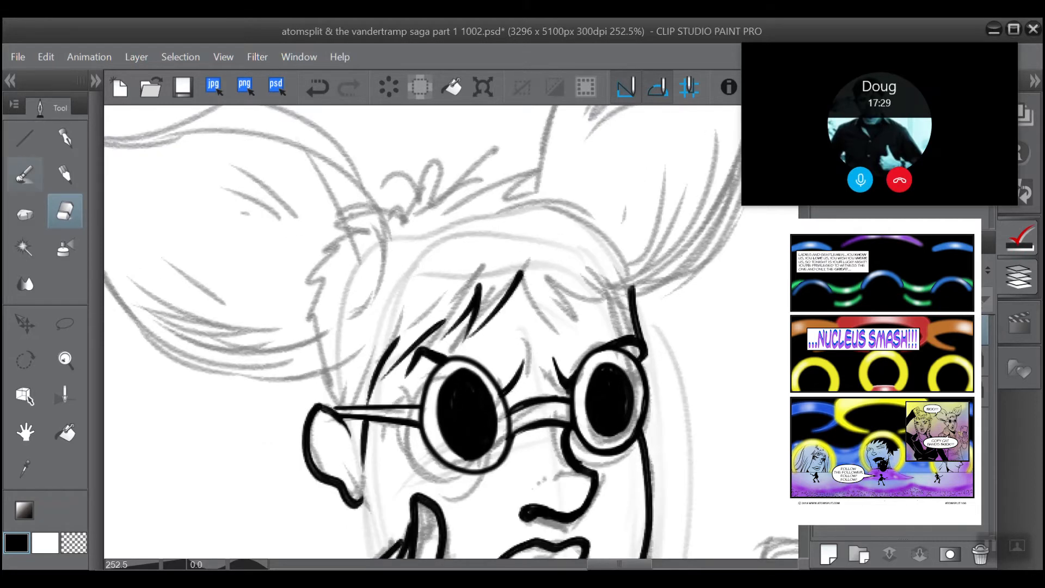
pyautogui.click(22, 174)
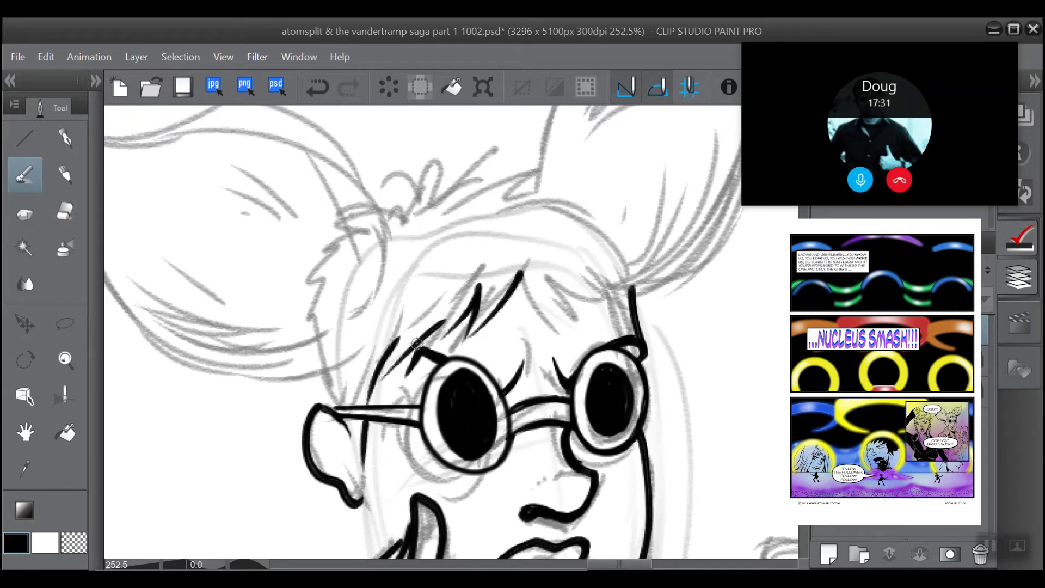
pyautogui.moveTo(389, 370)
pyautogui.mouseDown()
pyautogui.moveTo(432, 293)
pyautogui.moveTo(389, 385)
pyautogui.mouseUp()
pyautogui.click(317, 88)
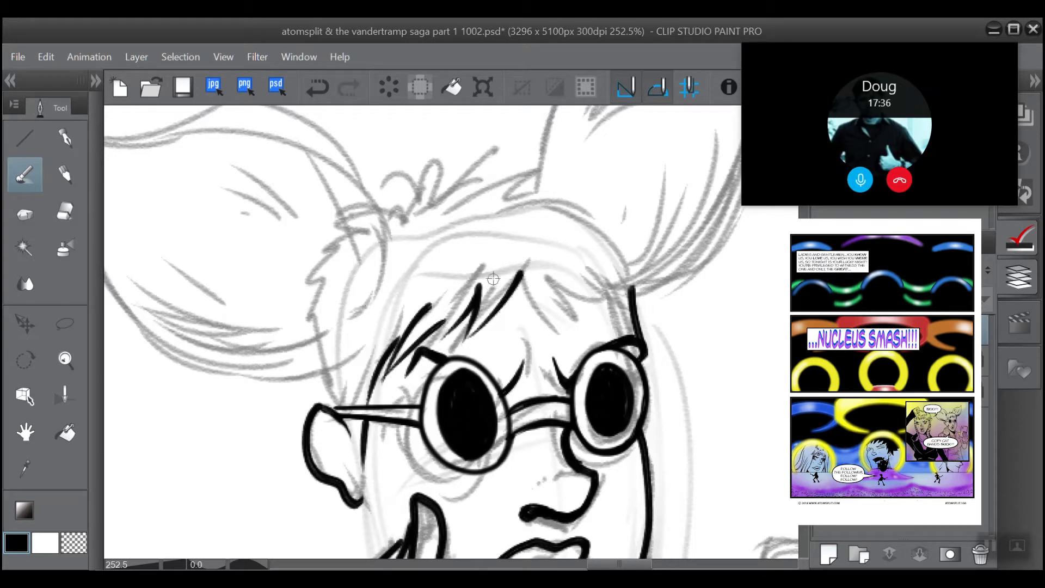
pyautogui.moveTo(495, 270); pyautogui.dragTo(466, 336)
# Step: Ink the ear's inner edge from the glasses' arm to the sideburn, redrawing it once and cleaning it with the eraser
pyautogui.moveTo(341, 419); pyautogui.dragTo(363, 461)
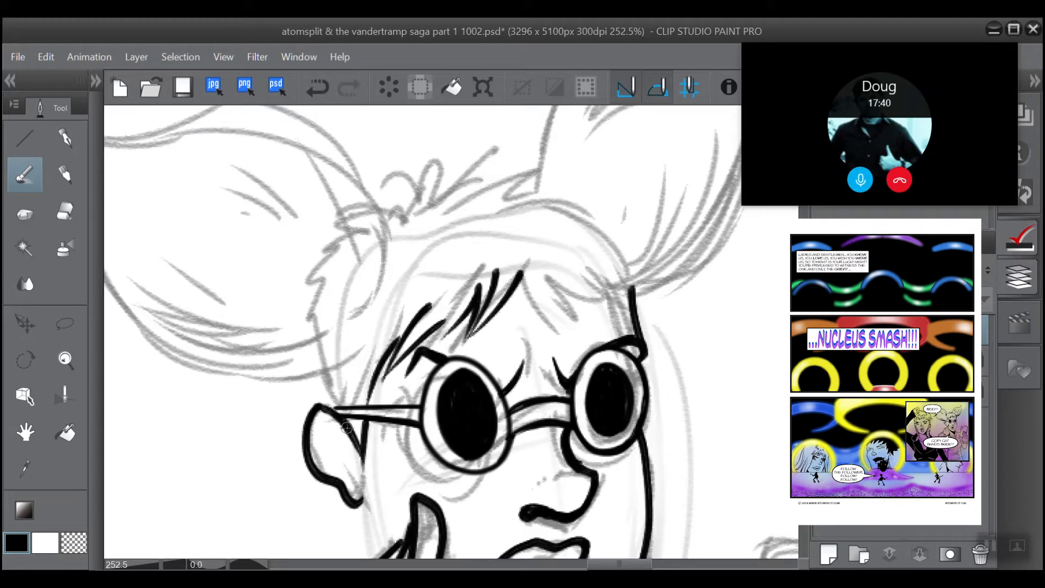
pyautogui.click(317, 87)
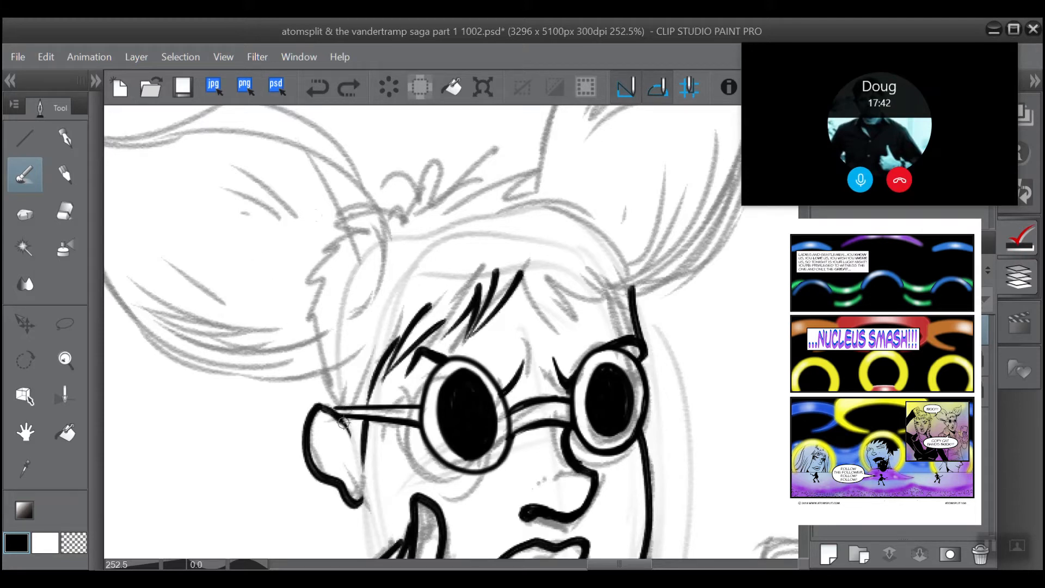
pyautogui.moveTo(329, 411); pyautogui.dragTo(370, 477)
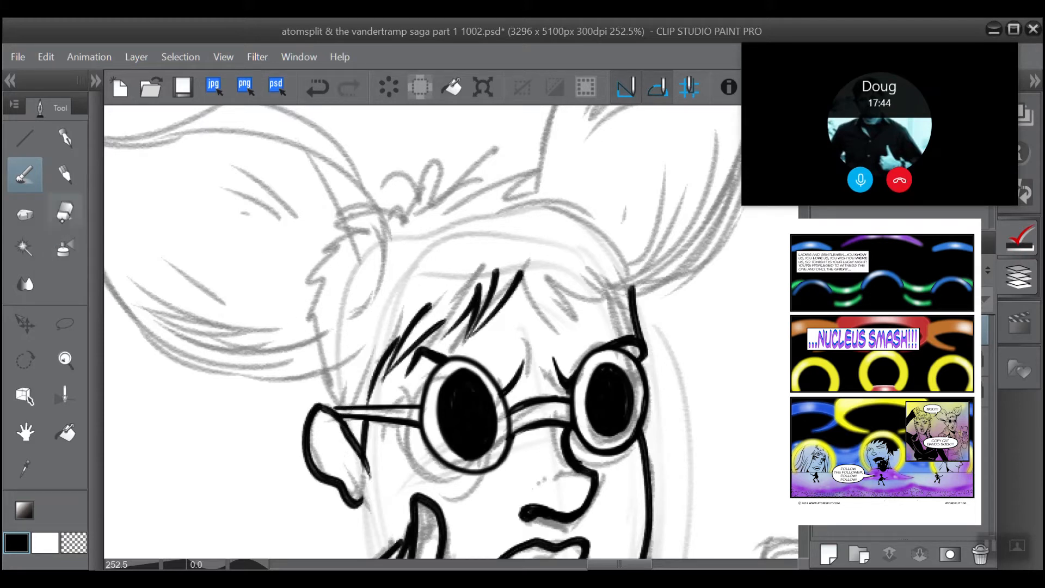
pyautogui.click(65, 211)
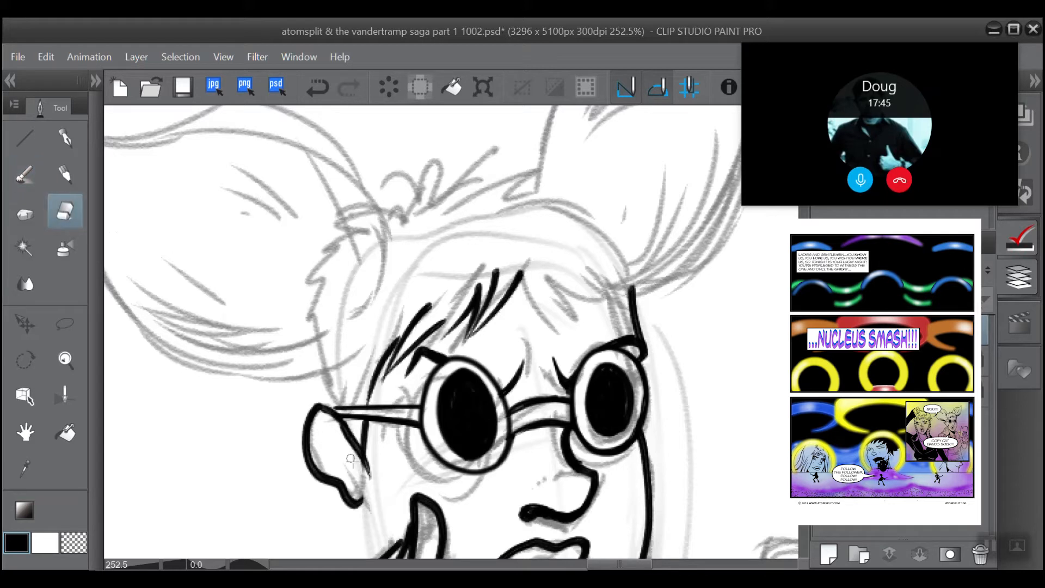
pyautogui.moveTo(337, 429)
pyautogui.mouseDown()
pyautogui.moveTo(365, 471)
pyautogui.moveTo(333, 425)
pyautogui.moveTo(360, 470)
pyautogui.moveTo(374, 446)
pyautogui.mouseUp()
# Step: Erase the tip of the raised finger on the cheek and redraw it with the brush as a lower, rounded tip
pyautogui.scroll(-1, 355, 415)
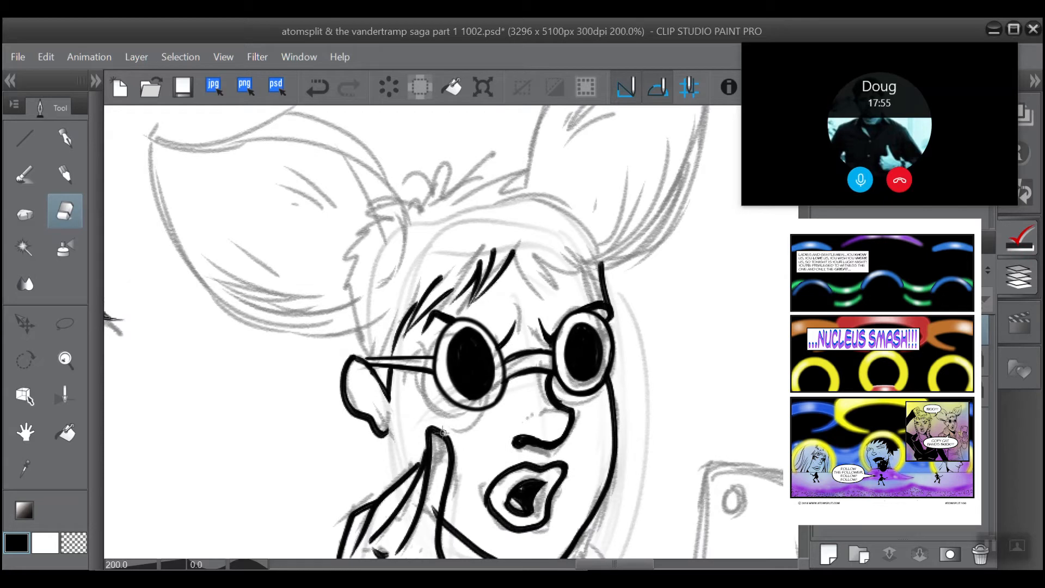
pyautogui.moveTo(444, 432); pyautogui.dragTo(435, 428)
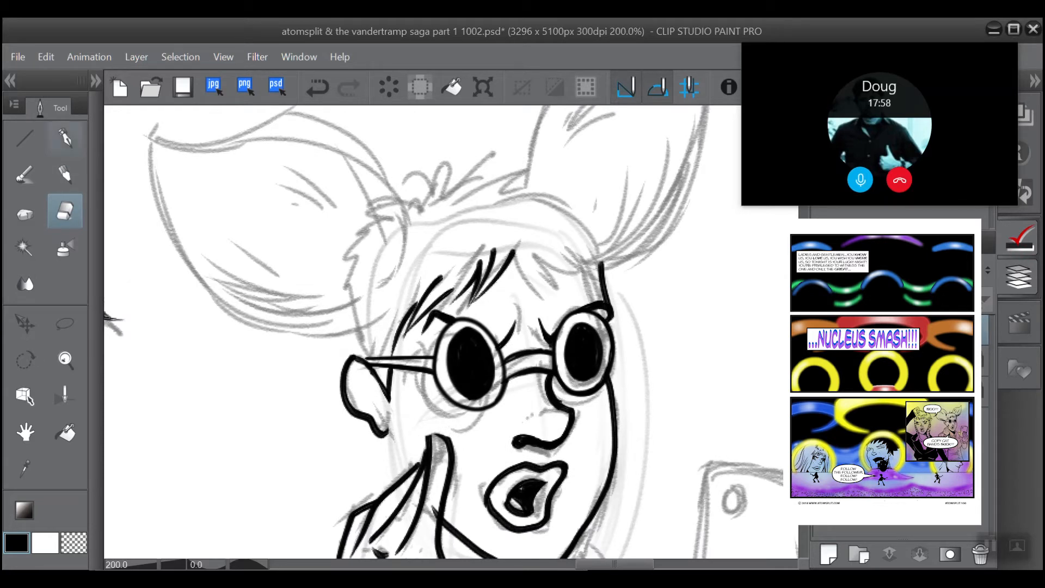
pyautogui.press('b')
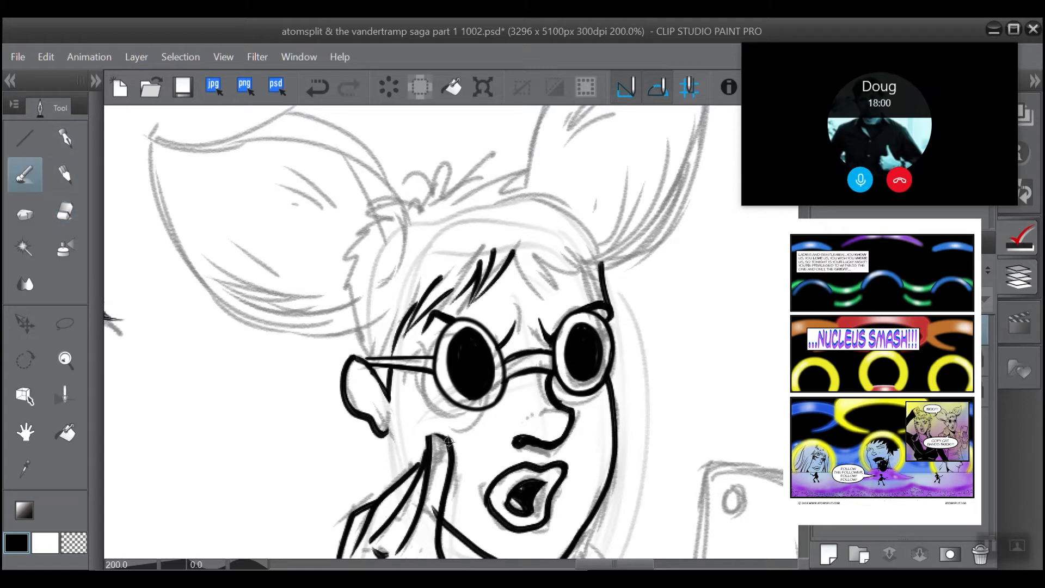
pyautogui.moveTo(448, 440)
pyautogui.mouseDown()
pyautogui.moveTo(428, 434)
pyautogui.moveTo(429, 457)
pyautogui.mouseUp()
pyautogui.click(66, 211)
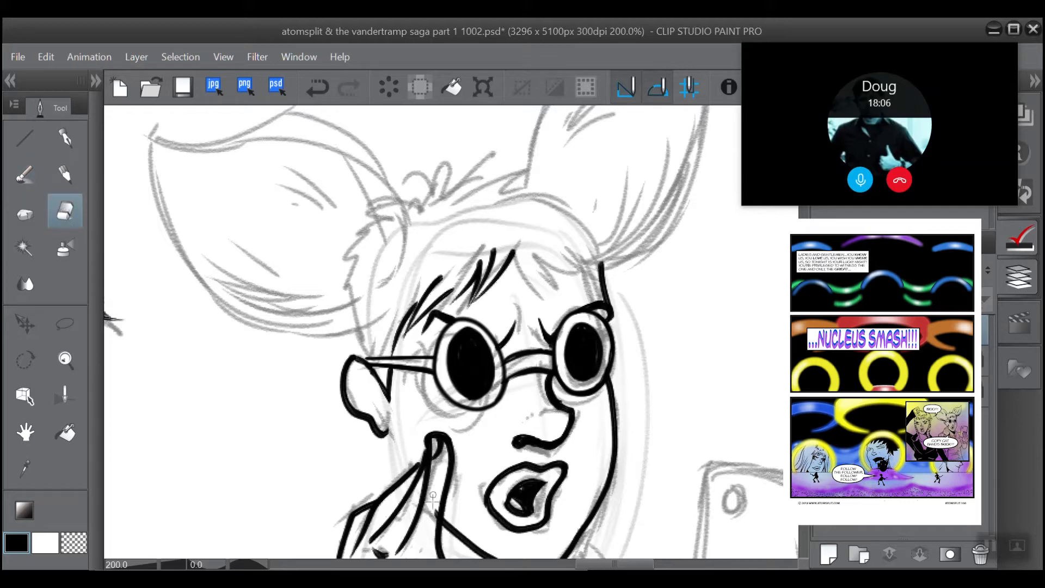
# Step: Ink the fringe strands across the middle of the forehead and towards the right-hand temple, redrawing the ones that miss
pyautogui.scroll(-3, 451, 333)
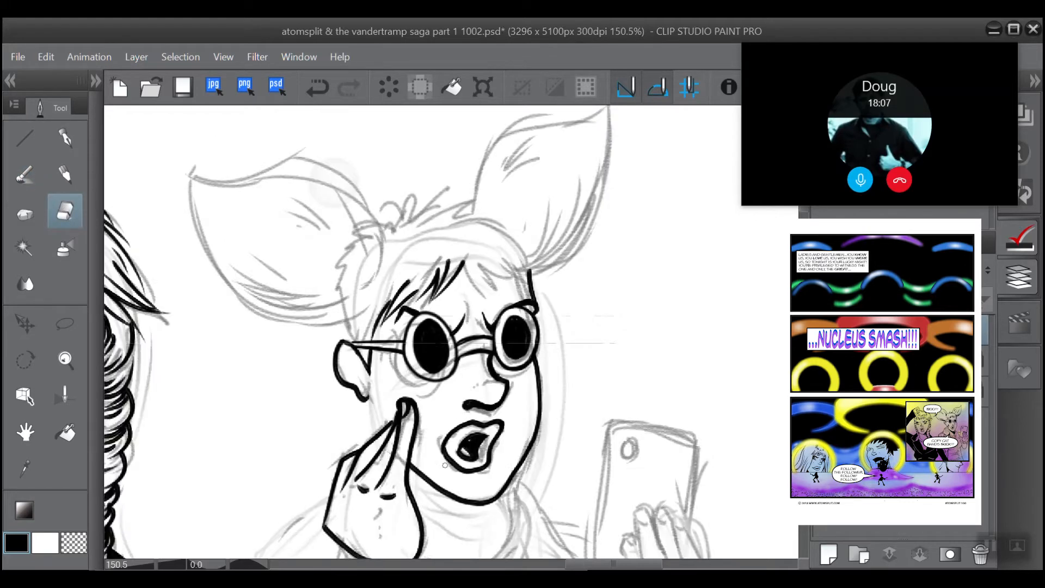
pyautogui.scroll(3, 334, 182)
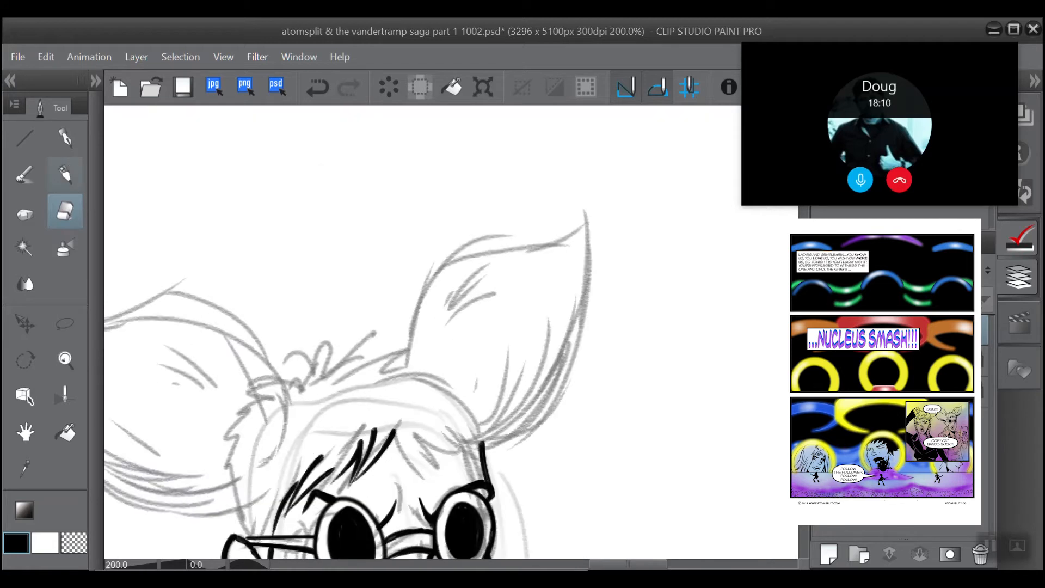
pyautogui.click(24, 174)
pyautogui.moveTo(400, 451)
pyautogui.mouseDown()
pyautogui.moveTo(393, 431)
pyautogui.moveTo(426, 471)
pyautogui.mouseUp()
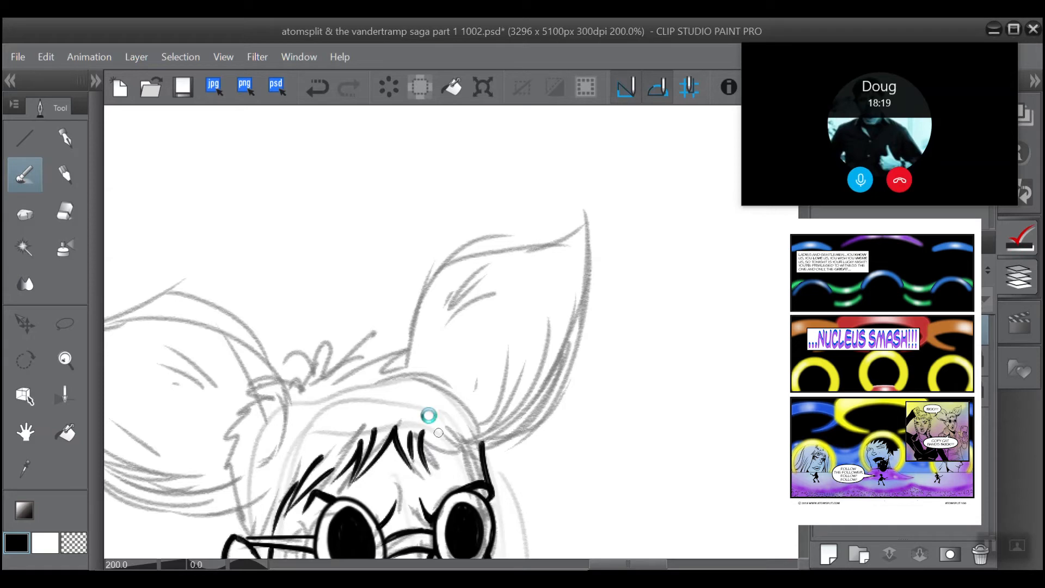
pyautogui.moveTo(441, 430); pyautogui.dragTo(436, 467)
pyautogui.click(312, 86)
pyautogui.moveTo(440, 427); pyautogui.dragTo(430, 471)
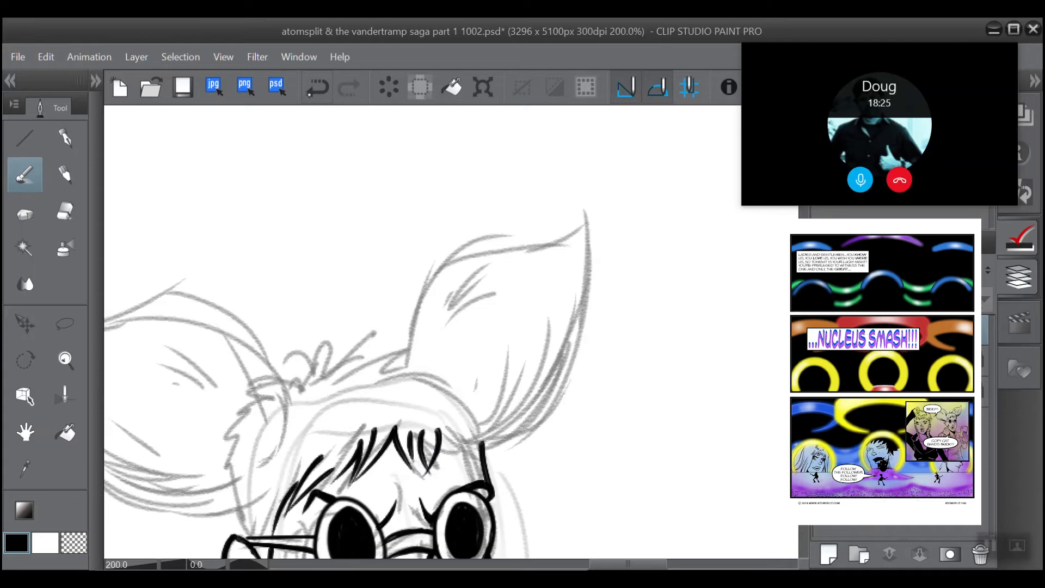
pyautogui.click(317, 86)
pyautogui.moveTo(438, 431)
pyautogui.mouseDown()
pyautogui.moveTo(435, 471)
pyautogui.moveTo(483, 473)
pyautogui.mouseUp()
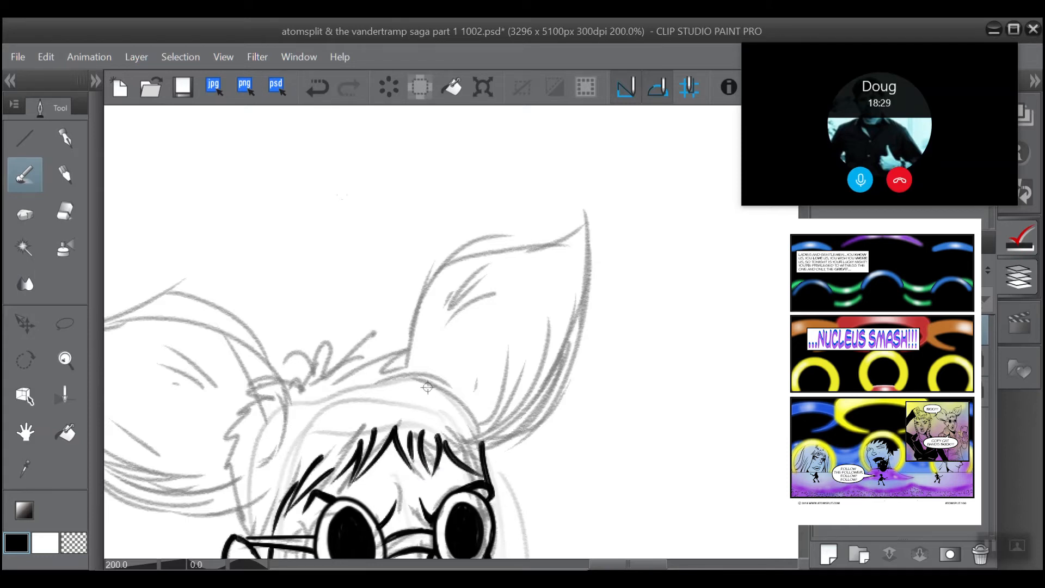
# Step: Redraw the fringe strand reaching the forehead edge above the right-hand lens, and erase the edge line protruding above it
pyautogui.scroll(2, 388, 191)
pyautogui.moveTo(388, 190); pyautogui.dragTo(281, 127)
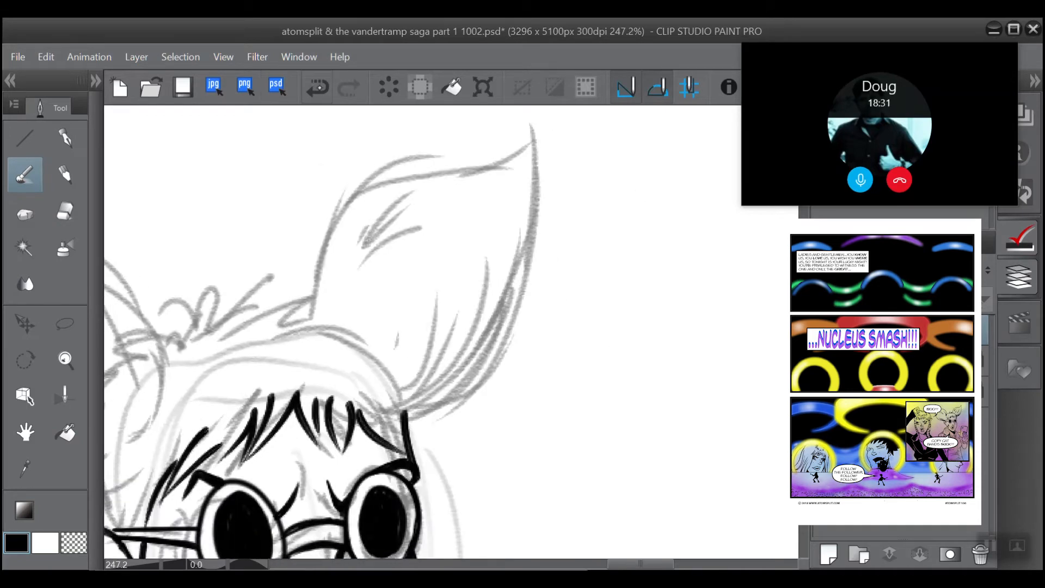
pyautogui.click(318, 86)
pyautogui.moveTo(363, 419); pyautogui.dragTo(402, 430)
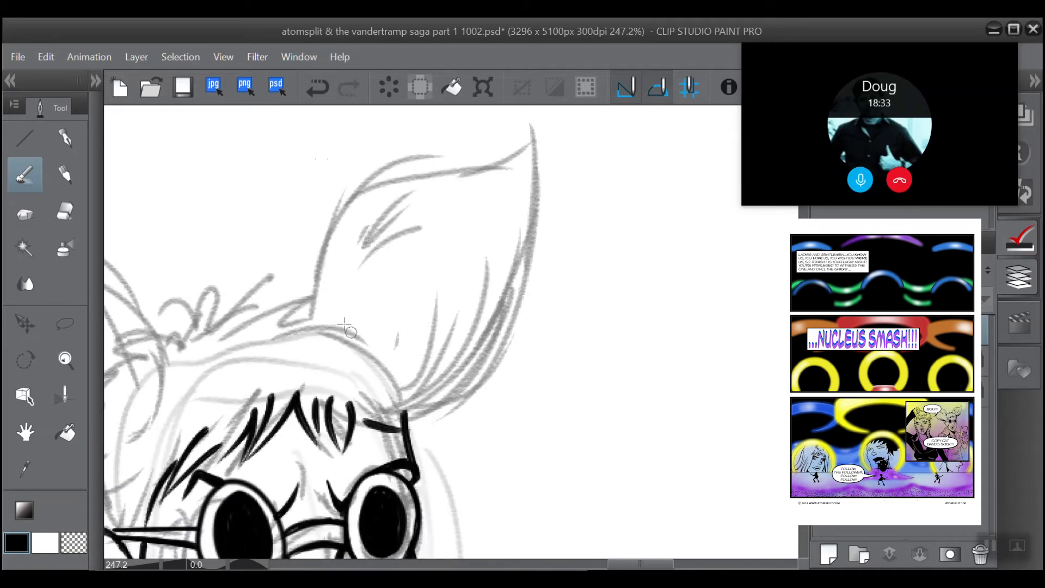
pyautogui.hotkey('ctrl', 'z')
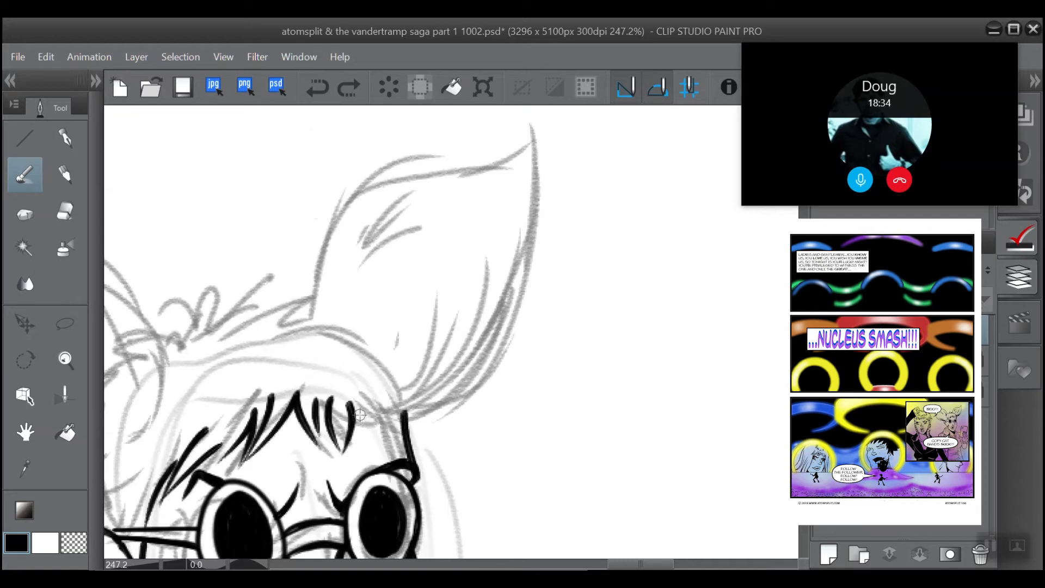
pyautogui.moveTo(360, 418); pyautogui.dragTo(402, 433)
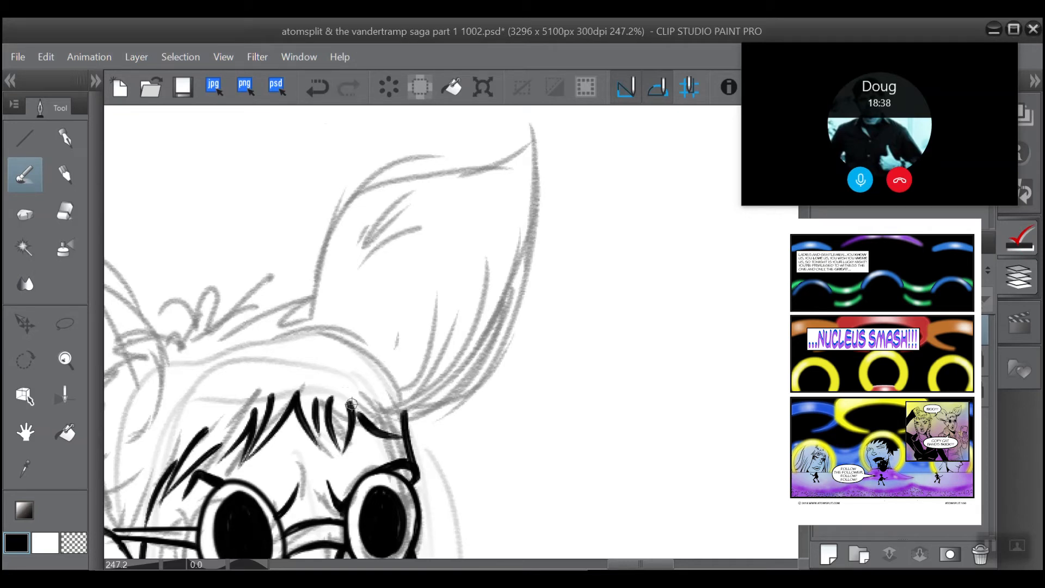
pyautogui.moveTo(353, 404)
pyautogui.mouseDown()
pyautogui.moveTo(366, 424)
pyautogui.moveTo(421, 435)
pyautogui.mouseUp()
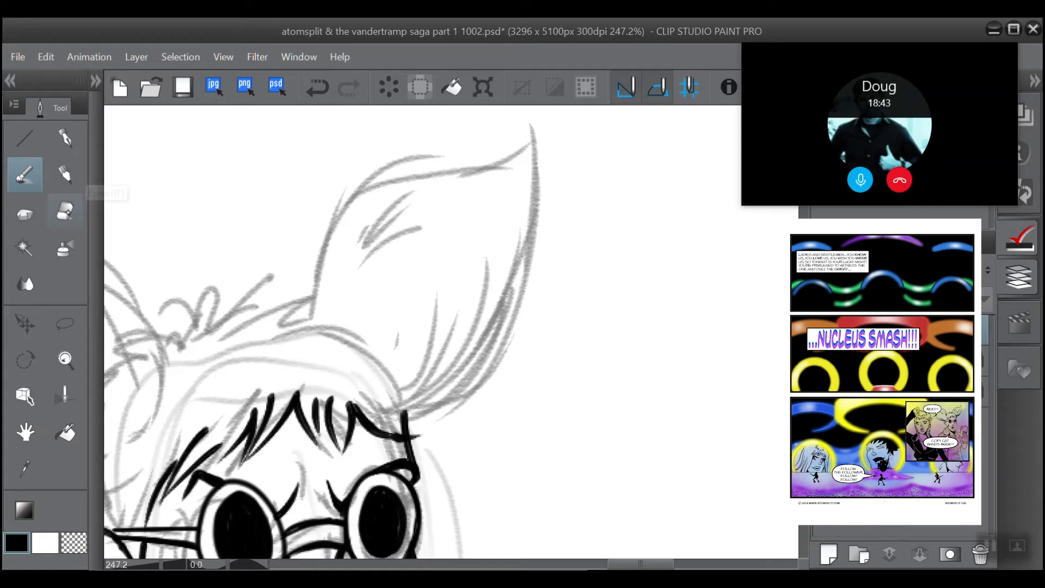
pyautogui.click(65, 210)
pyautogui.moveTo(413, 425)
pyautogui.mouseDown()
pyautogui.moveTo(388, 426)
pyautogui.moveTo(412, 426)
pyautogui.moveTo(398, 408)
pyautogui.moveTo(421, 417)
pyautogui.mouseUp()
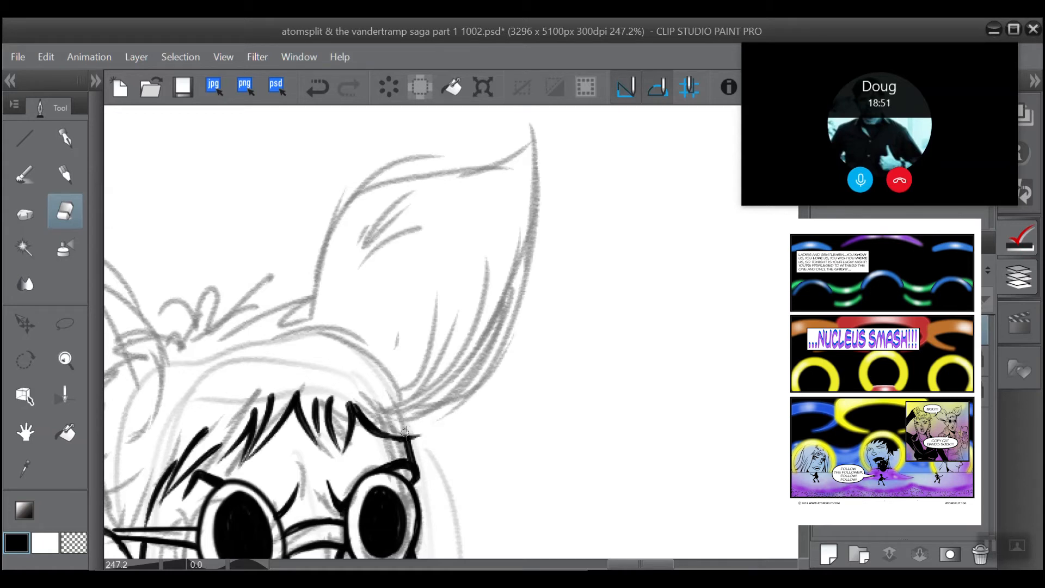
# Step: Ink the jagged outline of the crown hair along the base of the right-hand animal ear, from the temple towards the head's top
pyautogui.moveTo(405, 379); pyautogui.dragTo(466, 402)
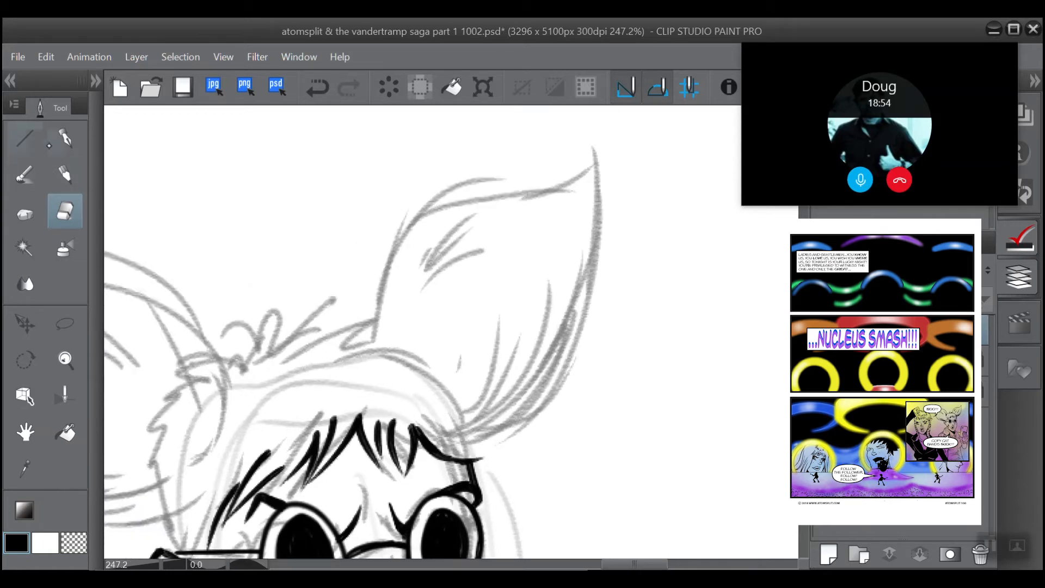
pyautogui.click(28, 173)
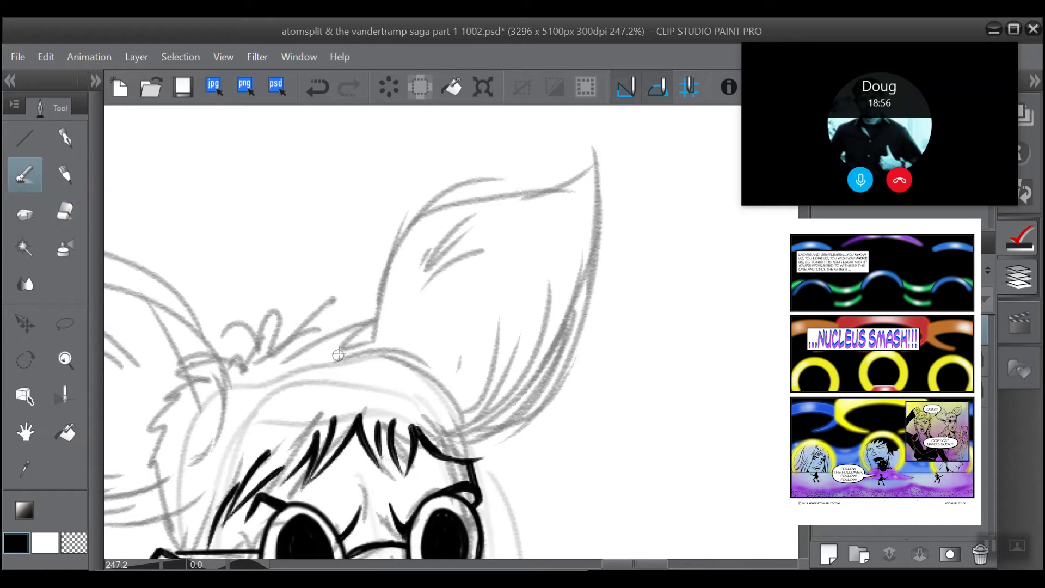
pyautogui.moveTo(338, 354); pyautogui.dragTo(385, 340)
pyautogui.moveTo(360, 359)
pyautogui.mouseDown()
pyautogui.moveTo(422, 335)
pyautogui.moveTo(413, 357)
pyautogui.moveTo(458, 380)
pyautogui.moveTo(497, 437)
pyautogui.moveTo(479, 438)
pyautogui.mouseUp()
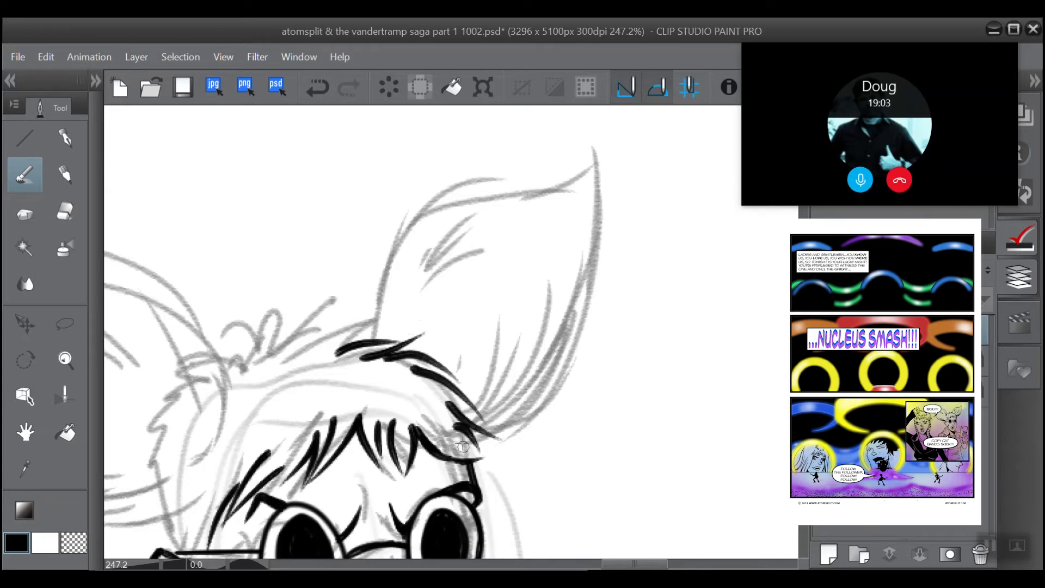
pyautogui.moveTo(382, 320); pyautogui.dragTo(480, 372)
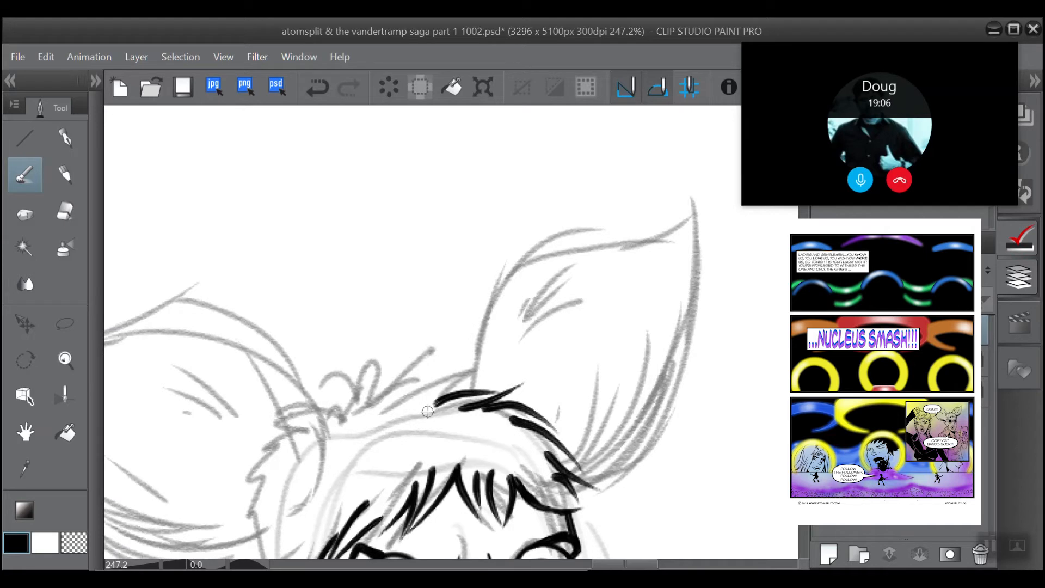
pyautogui.moveTo(428, 412); pyautogui.dragTo(474, 372)
pyautogui.moveTo(382, 413); pyautogui.dragTo(476, 364)
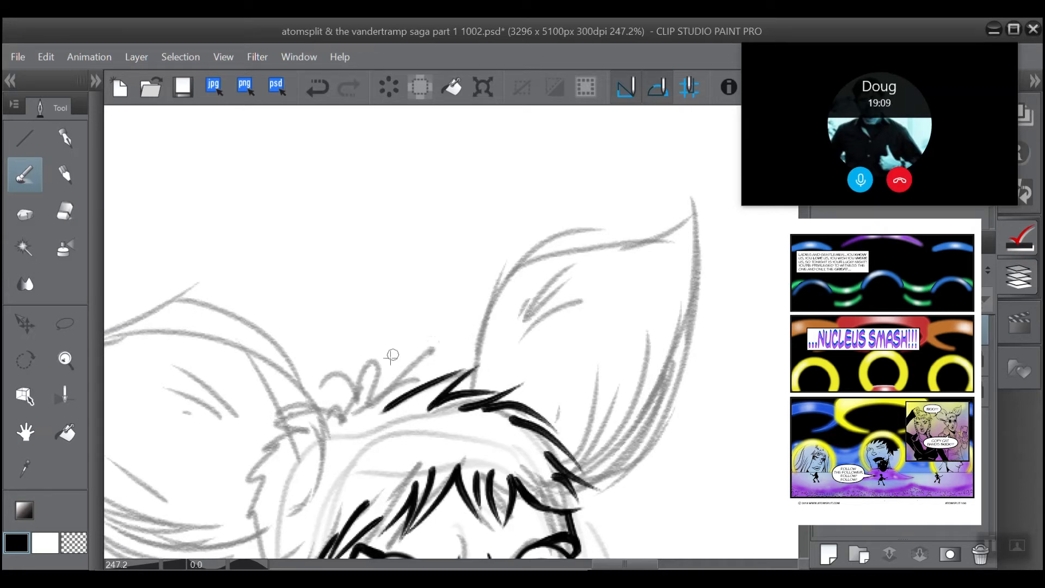
# Step: Ink the upright spiky tuft on top of the head between the animal ears, undoing and redrawing its strokes
pyautogui.moveTo(388, 409); pyautogui.dragTo(383, 364)
pyautogui.click(317, 87)
pyautogui.moveTo(380, 417); pyautogui.dragTo(405, 344)
pyautogui.moveTo(347, 416); pyautogui.dragTo(401, 372)
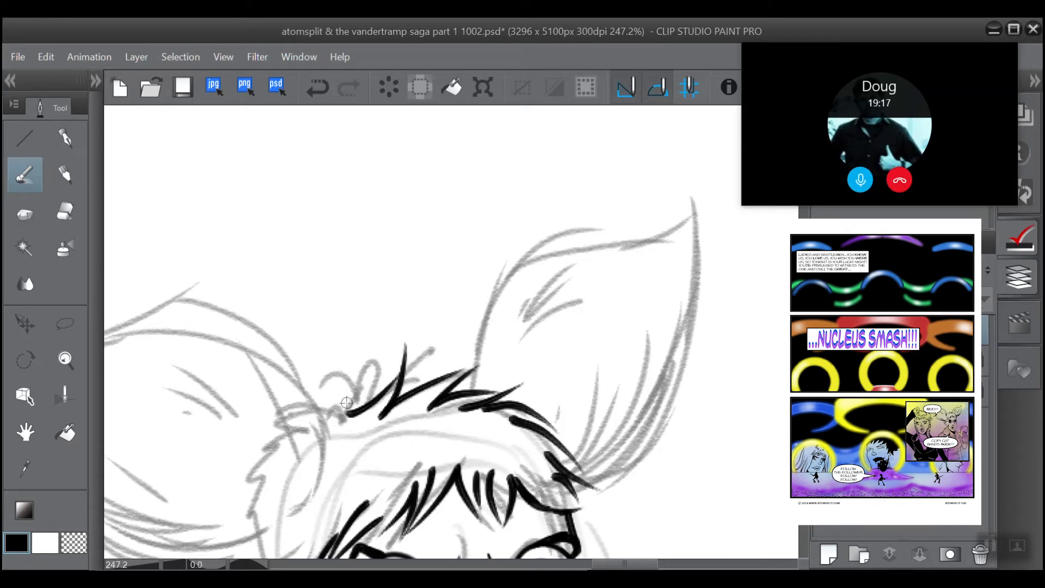
pyautogui.click(316, 87)
pyautogui.moveTo(354, 415); pyautogui.dragTo(400, 369)
pyautogui.click(317, 87)
pyautogui.moveTo(356, 411); pyautogui.dragTo(400, 367)
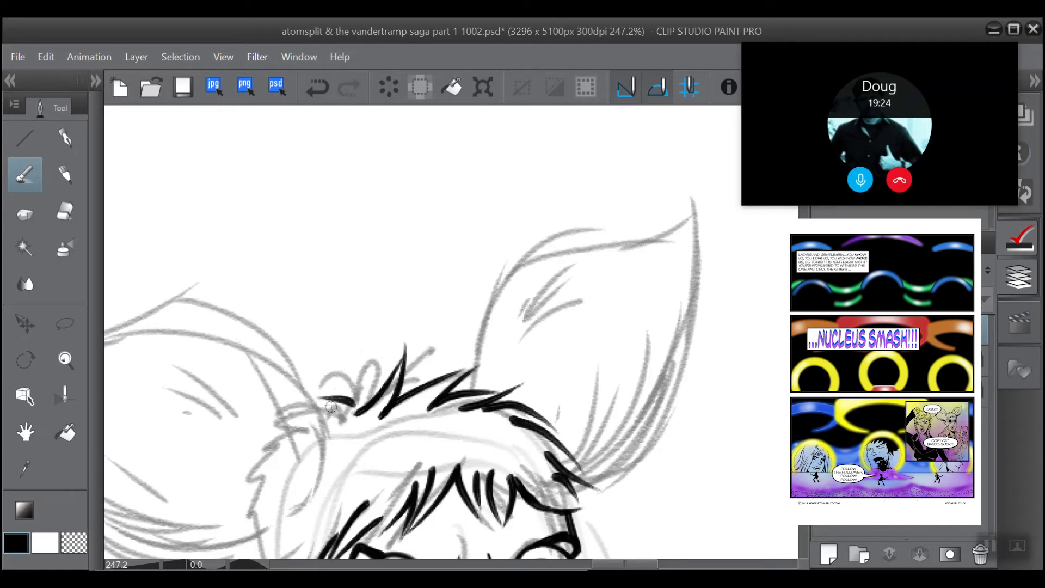
# Step: Redraw the short stroke at the left-hand end of the crown tuft, and ink the full outline of the left-hand animal ear
pyautogui.click(317, 87)
pyautogui.moveTo(356, 423); pyautogui.dragTo(336, 398)
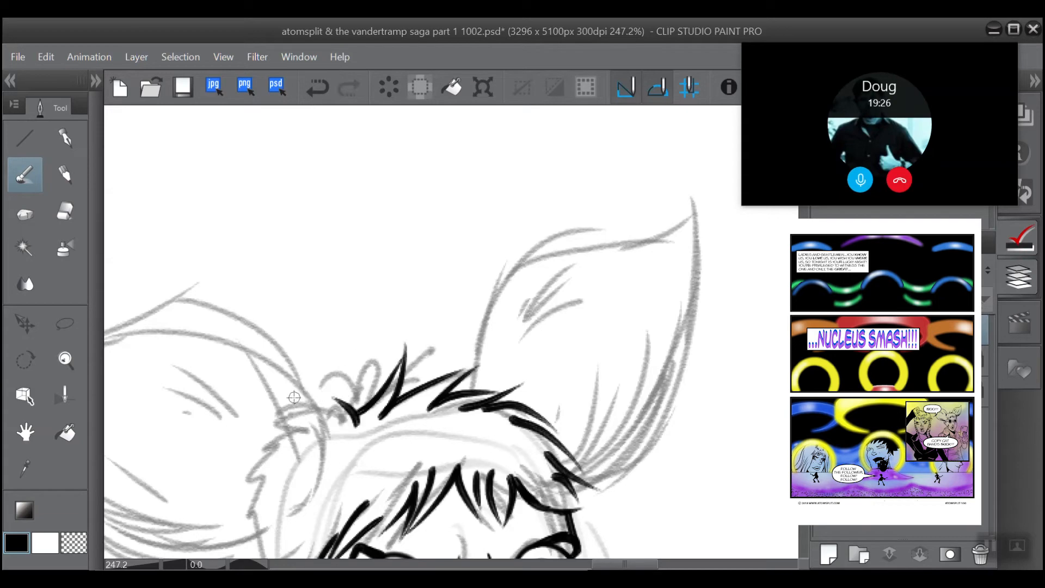
pyautogui.scroll(-1, 362, 343)
pyautogui.moveTo(340, 501); pyautogui.dragTo(425, 393)
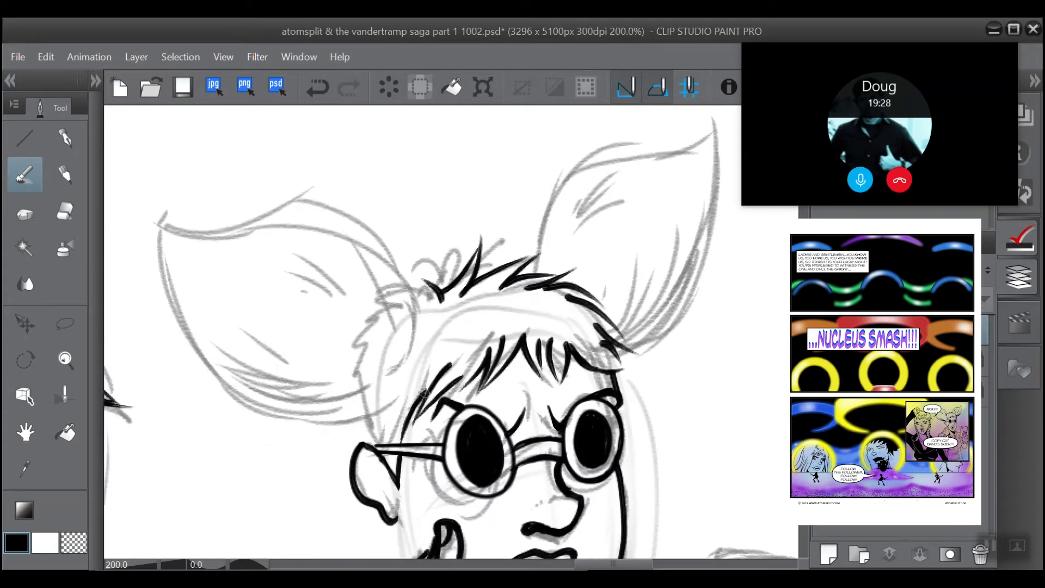
pyautogui.moveTo(381, 436)
pyautogui.mouseDown()
pyautogui.moveTo(325, 442)
pyautogui.moveTo(197, 365)
pyautogui.moveTo(155, 183)
pyautogui.moveTo(326, 198)
pyautogui.moveTo(397, 384)
pyautogui.mouseUp()
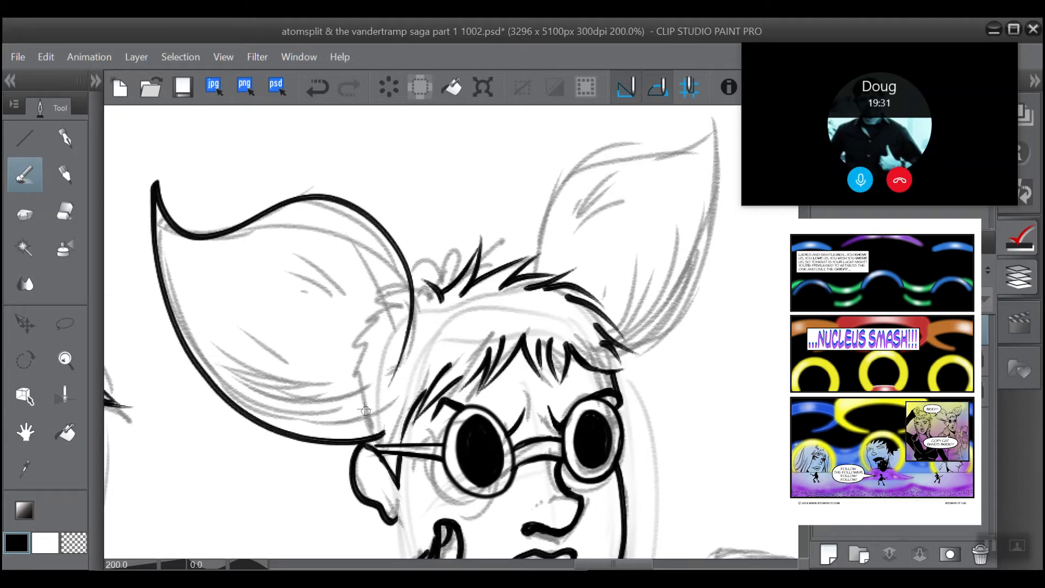
# Step: Undo and restore the left-hand animal ear's outline, and trim its pointed tip with the eraser
pyautogui.moveTo(348, 340); pyautogui.dragTo(515, 422)
pyautogui.hotkey('ctrl', 'z')
pyautogui.hotkey('ctrl', 'z')
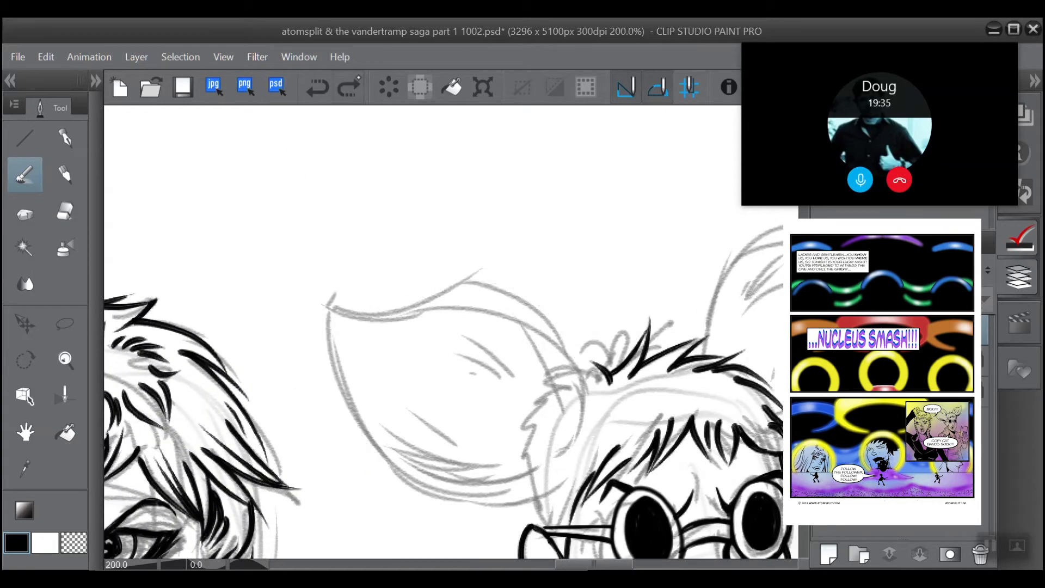
pyautogui.click(348, 87)
pyautogui.click(65, 210)
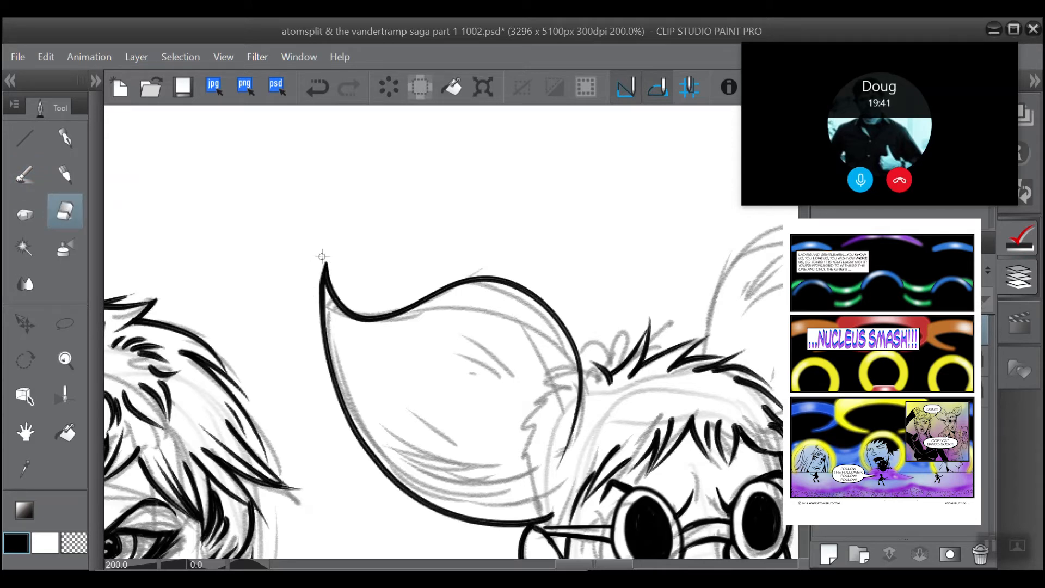
pyautogui.scroll(3, 326, 215)
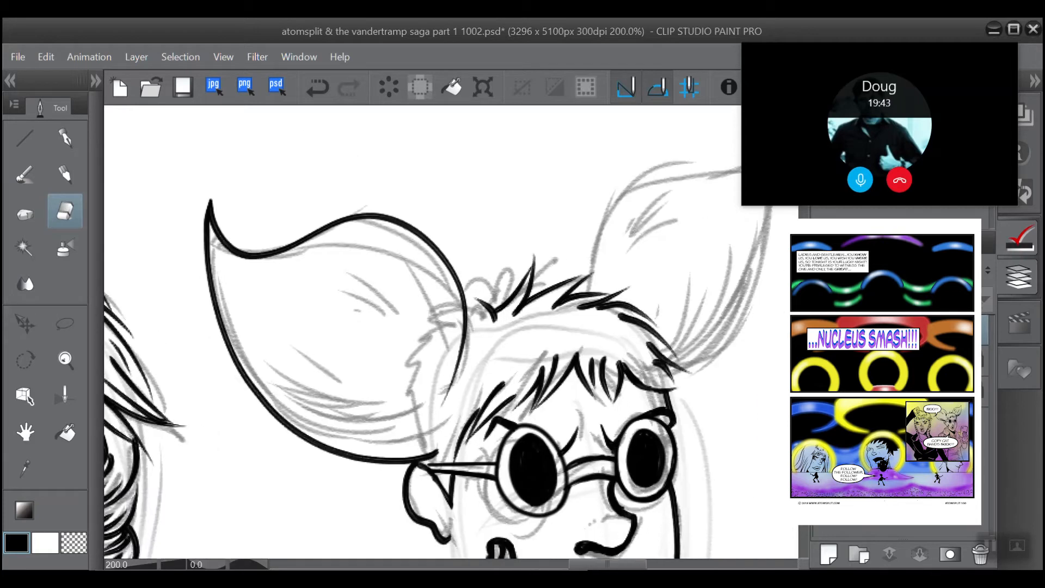
# Step: Ink a long fur line just inside the lower edge of the left-hand animal ear, undoing the strokes that miss
pyautogui.click(43, 169)
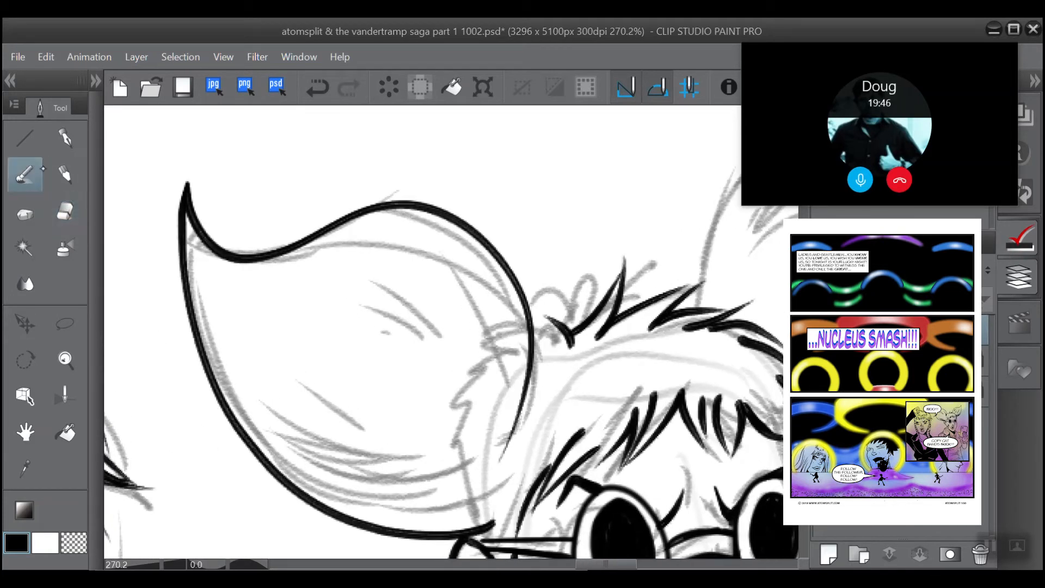
pyautogui.moveTo(495, 516); pyautogui.dragTo(359, 494)
pyautogui.hotkey('ctrl', 'z')
pyautogui.moveTo(497, 509); pyautogui.dragTo(323, 489)
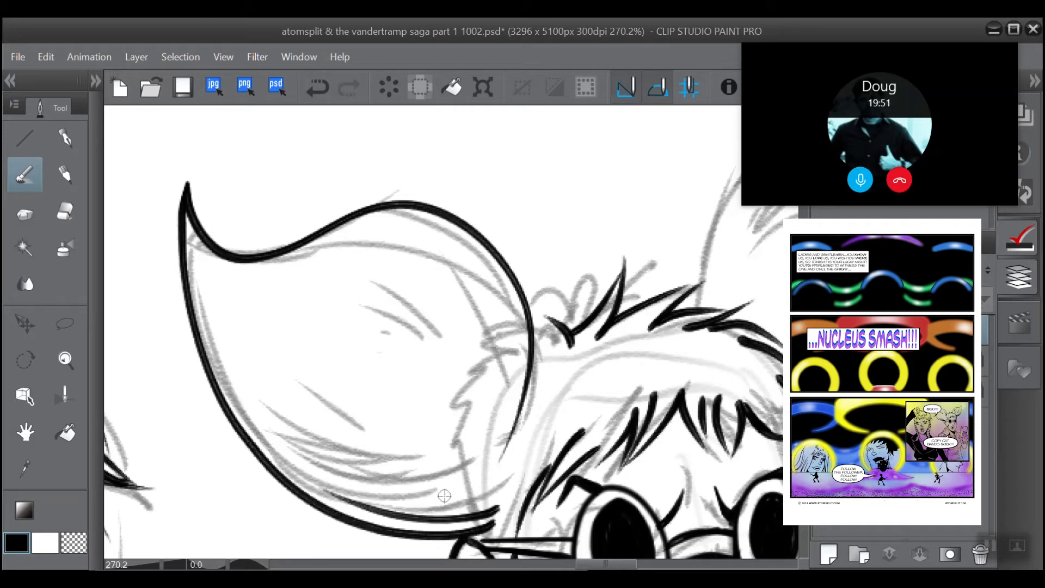
pyautogui.moveTo(435, 497)
pyautogui.mouseDown()
pyautogui.moveTo(411, 493)
pyautogui.moveTo(274, 410)
pyautogui.mouseUp()
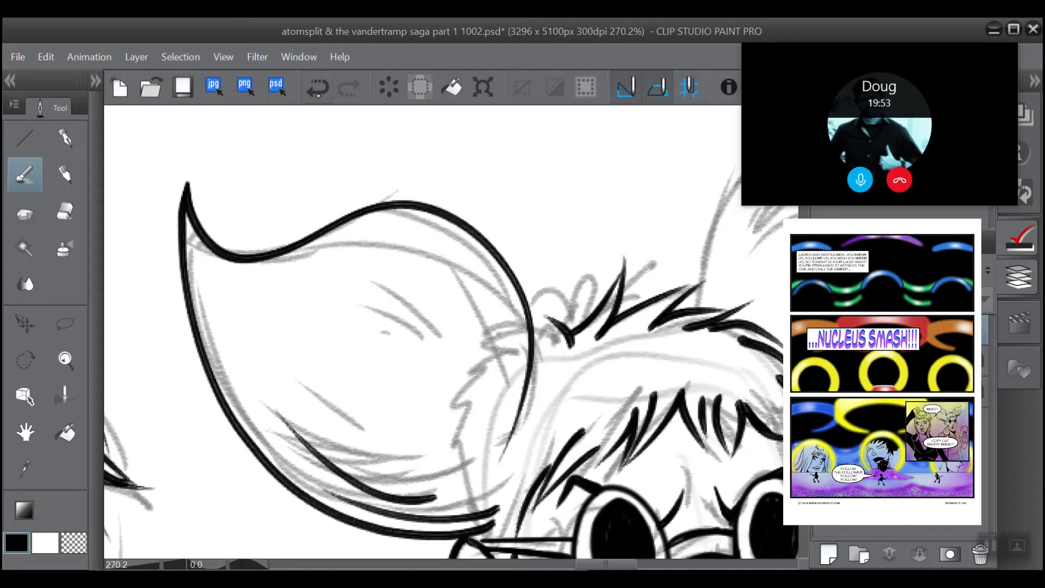
pyautogui.hotkey('ctrl', 'z')
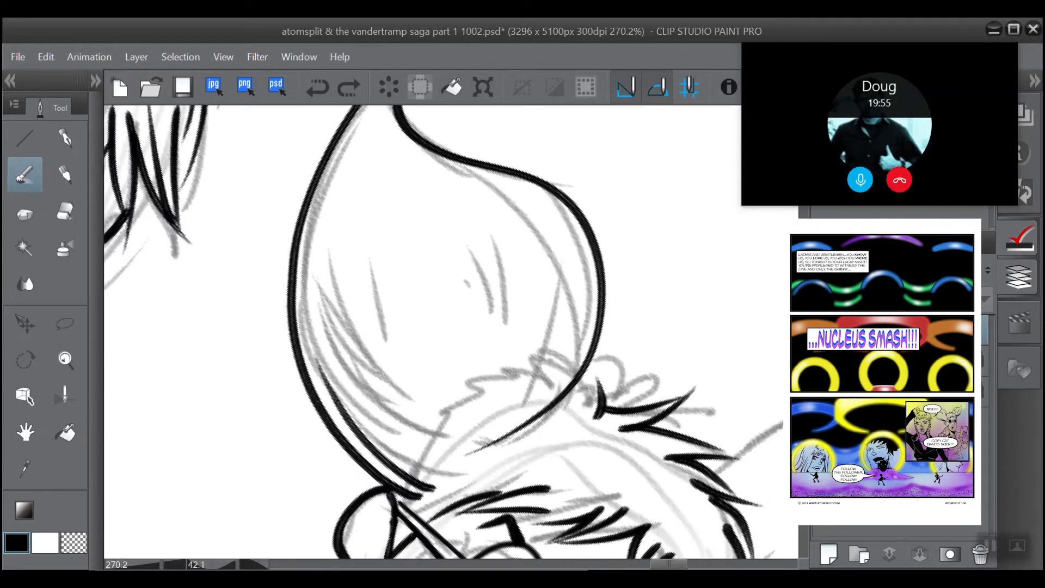
# Step: Ink a second tapering fur line beside the first inside the ear, with the canvas rotated, redrawing it until it fits
pyautogui.moveTo(264, 394)
pyautogui.mouseDown()
pyautogui.moveTo(268, 403)
pyautogui.moveTo(245, 388)
pyautogui.mouseUp()
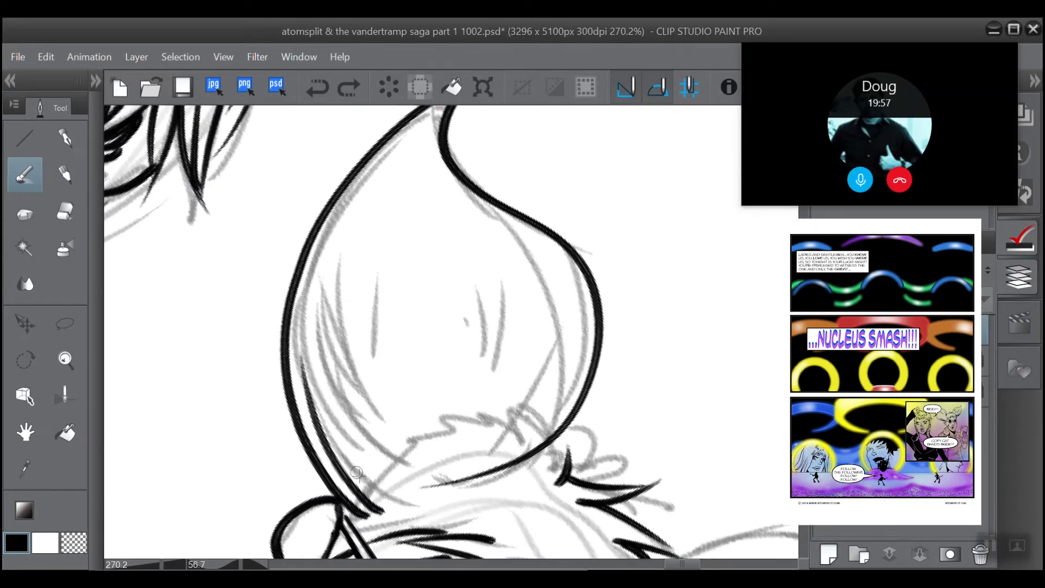
pyautogui.moveTo(366, 481)
pyautogui.mouseDown()
pyautogui.moveTo(346, 452)
pyautogui.moveTo(314, 275)
pyautogui.mouseUp()
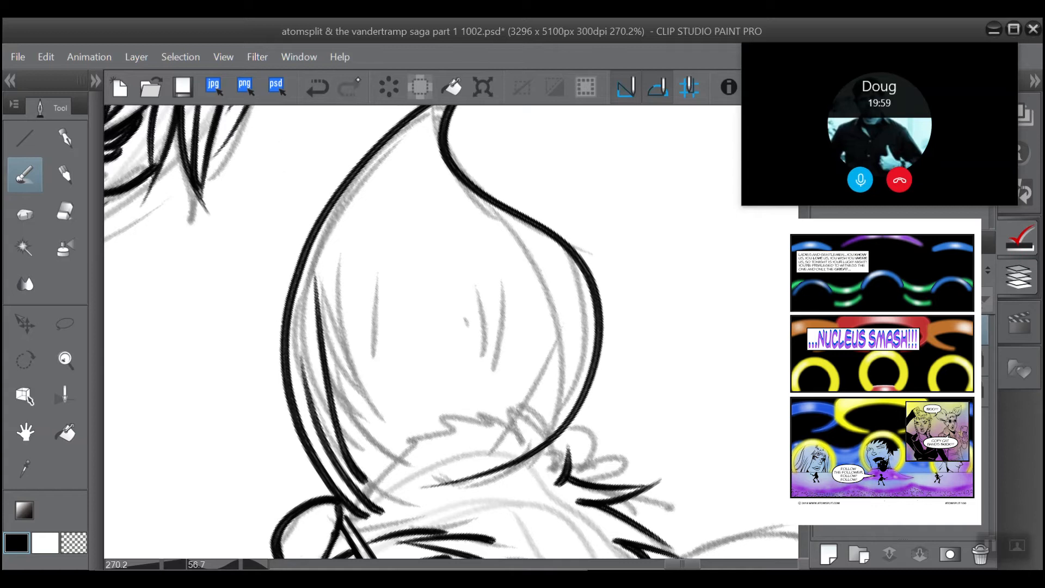
pyautogui.click(317, 88)
pyautogui.moveTo(361, 468); pyautogui.dragTo(303, 308)
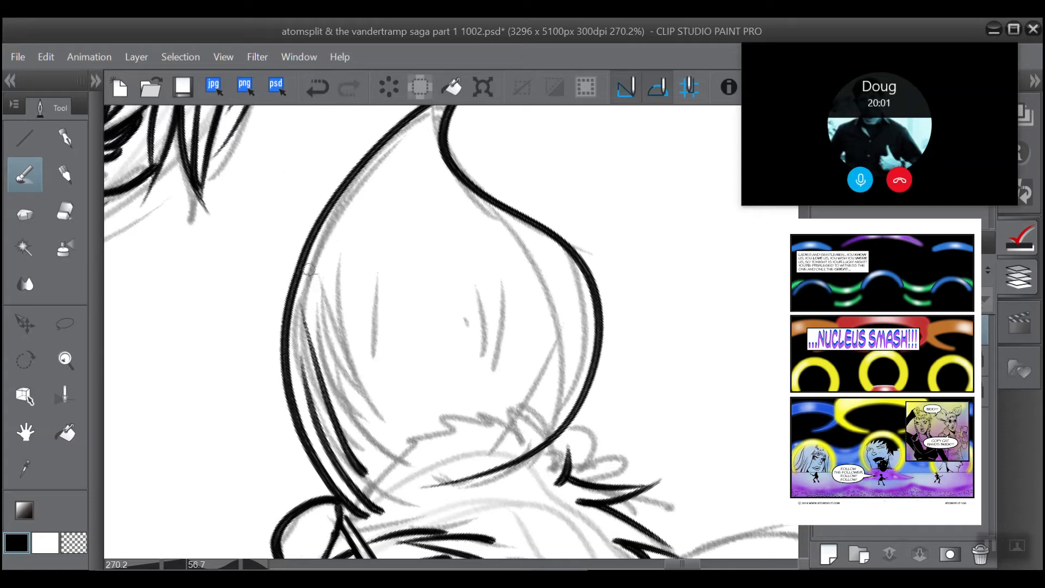
pyautogui.click(317, 87)
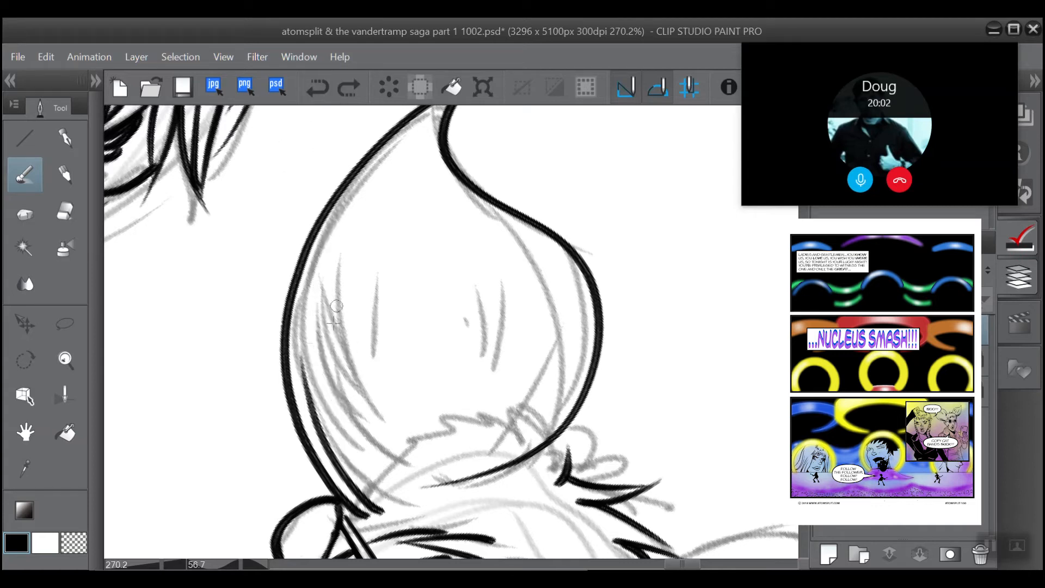
pyautogui.moveTo(353, 464)
pyautogui.mouseDown()
pyautogui.moveTo(330, 429)
pyautogui.moveTo(303, 308)
pyautogui.mouseUp()
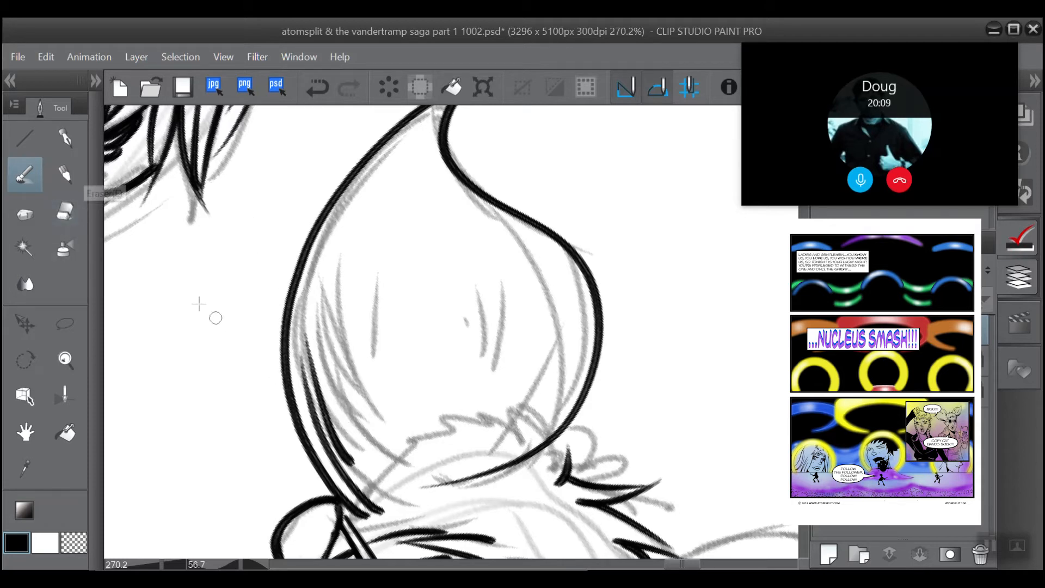
# Step: Erase the blunt ends of the two fur lines near the base of the left-hand animal ear
pyautogui.press('e')
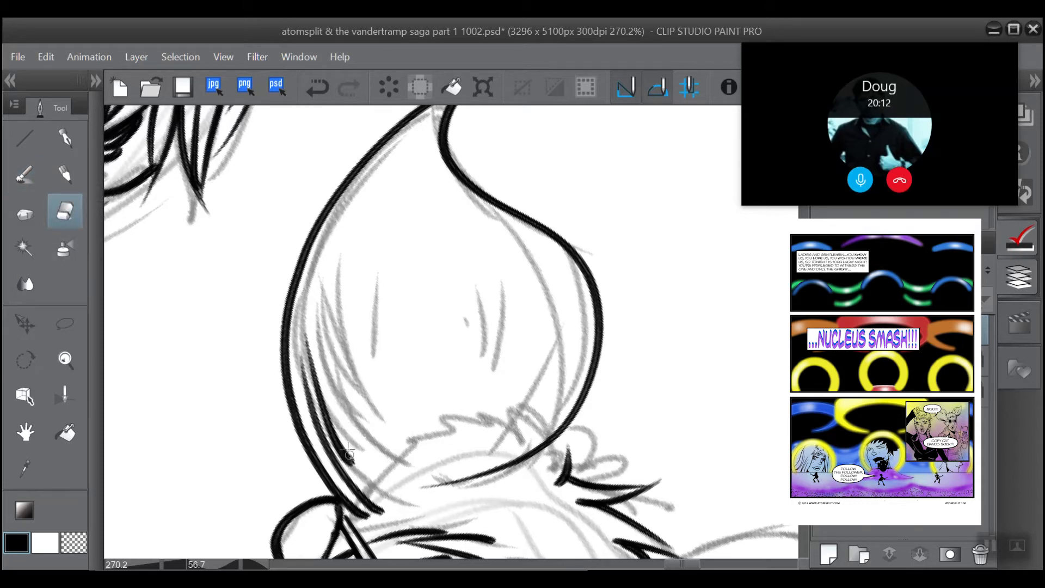
pyautogui.moveTo(349, 453); pyautogui.dragTo(345, 441)
pyautogui.moveTo(374, 501)
pyautogui.mouseDown()
pyautogui.moveTo(362, 484)
pyautogui.moveTo(376, 500)
pyautogui.mouseUp()
# Step: Fill the gap between the ear's outline and the fur lines with tapering black strokes, and trim their base to a point with the eraser
pyautogui.press('b')
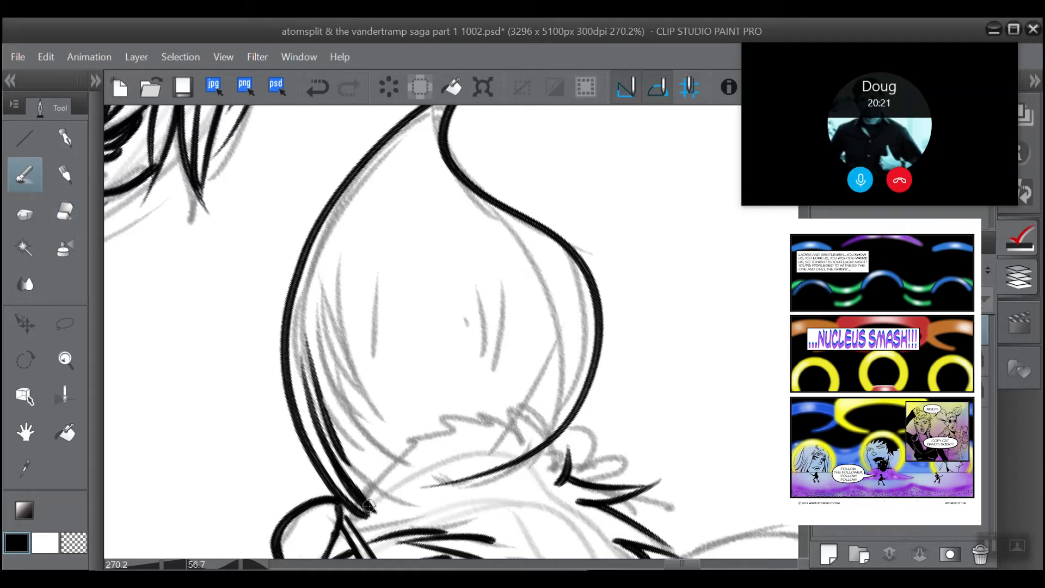
pyautogui.moveTo(370, 508)
pyautogui.mouseDown()
pyautogui.moveTo(347, 495)
pyautogui.moveTo(294, 333)
pyautogui.mouseUp()
pyautogui.hotkey('ctrl', 'z')
pyautogui.moveTo(366, 511)
pyautogui.mouseDown()
pyautogui.moveTo(284, 373)
pyautogui.moveTo(292, 329)
pyautogui.mouseUp()
pyautogui.hotkey('ctrl', 'z')
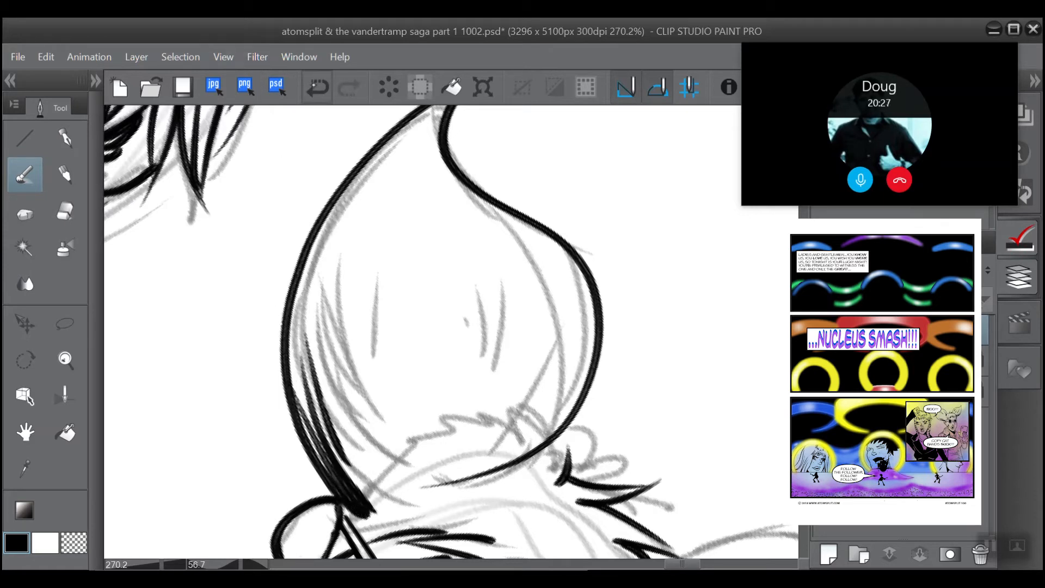
pyautogui.moveTo(366, 513); pyautogui.dragTo(299, 372)
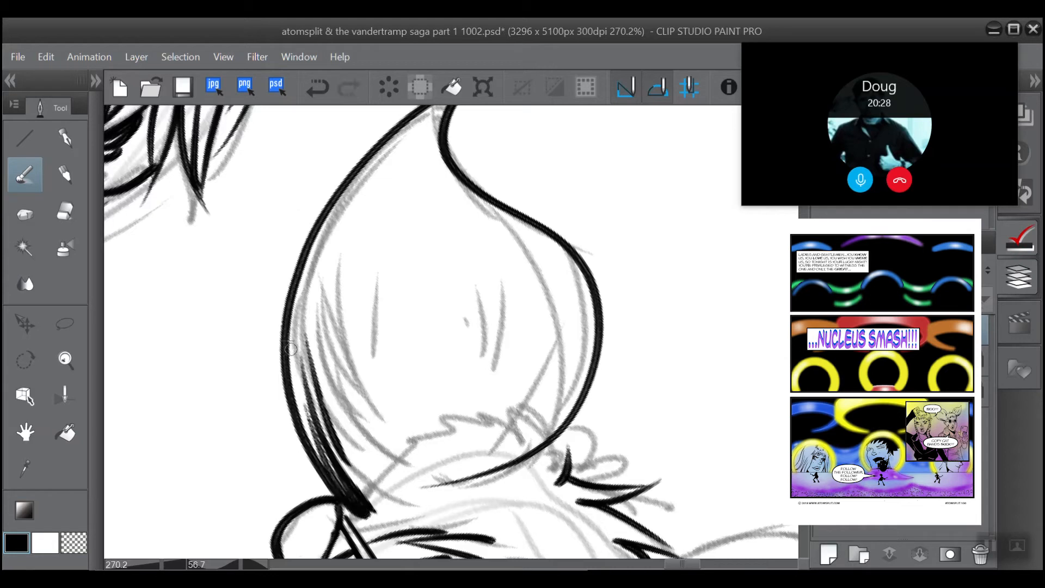
pyautogui.moveTo(354, 506)
pyautogui.mouseDown()
pyautogui.moveTo(379, 503)
pyautogui.moveTo(381, 517)
pyautogui.moveTo(349, 486)
pyautogui.moveTo(378, 517)
pyautogui.moveTo(363, 498)
pyautogui.mouseUp()
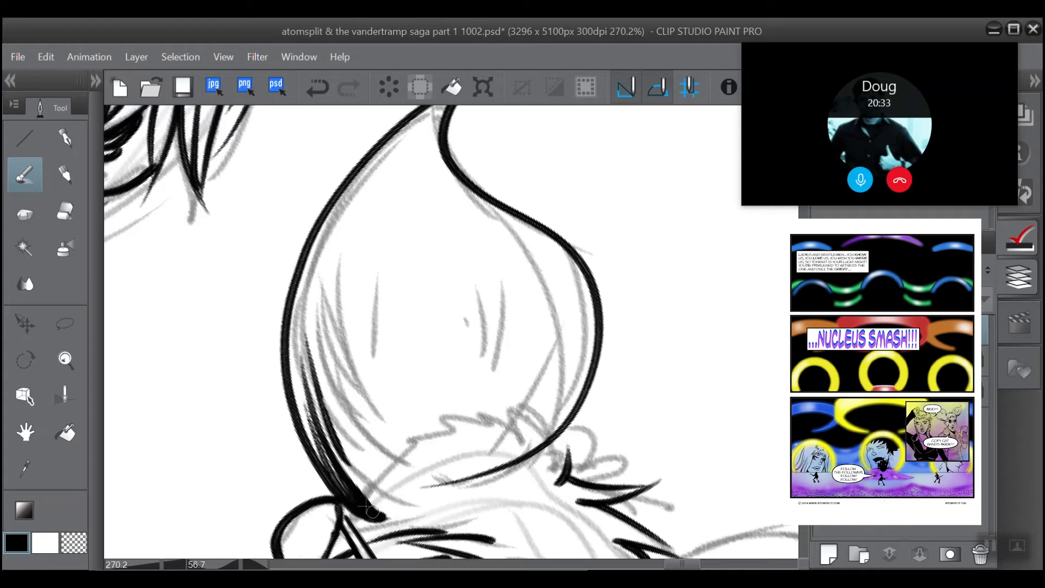
pyautogui.moveTo(338, 462); pyautogui.dragTo(380, 514)
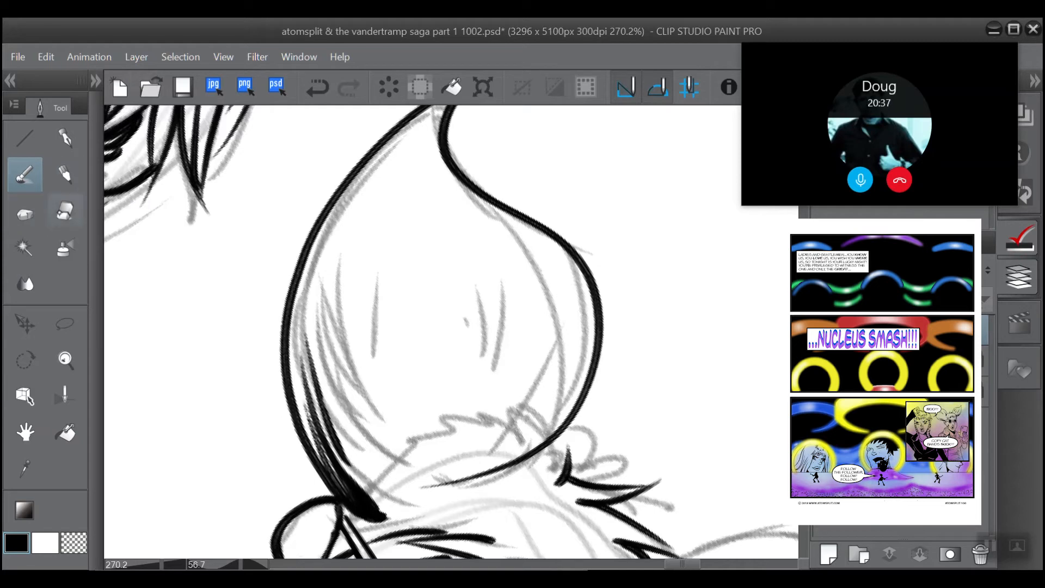
pyautogui.click(65, 210)
pyautogui.moveTo(386, 511)
pyautogui.mouseDown()
pyautogui.moveTo(345, 459)
pyautogui.moveTo(396, 519)
pyautogui.moveTo(343, 456)
pyautogui.mouseUp()
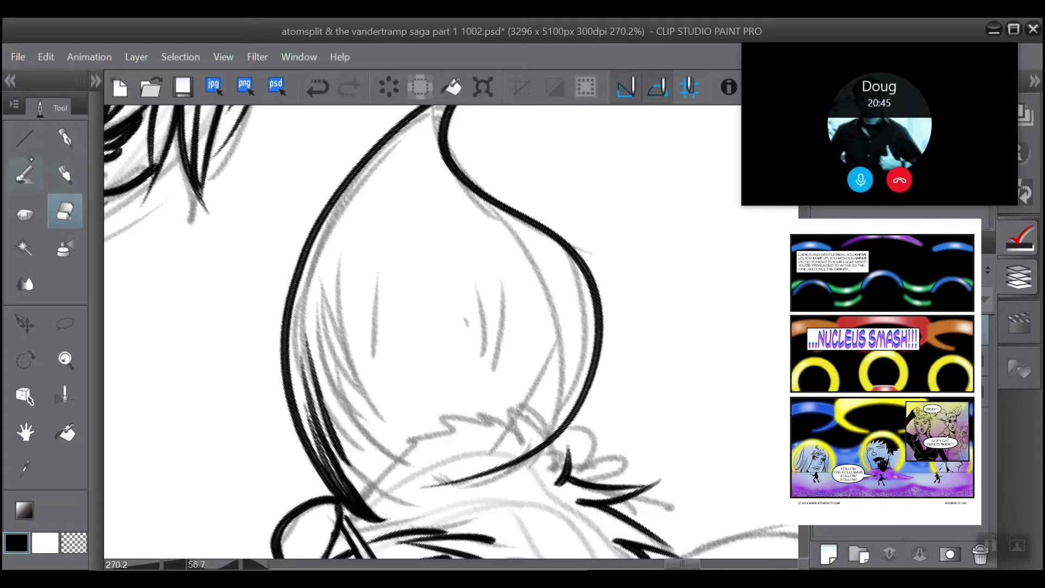
# Step: Ink a second cluster of tapering fur strokes further inside the ear, undoing the misplaced ones and thickening the base ends
pyautogui.click(24, 175)
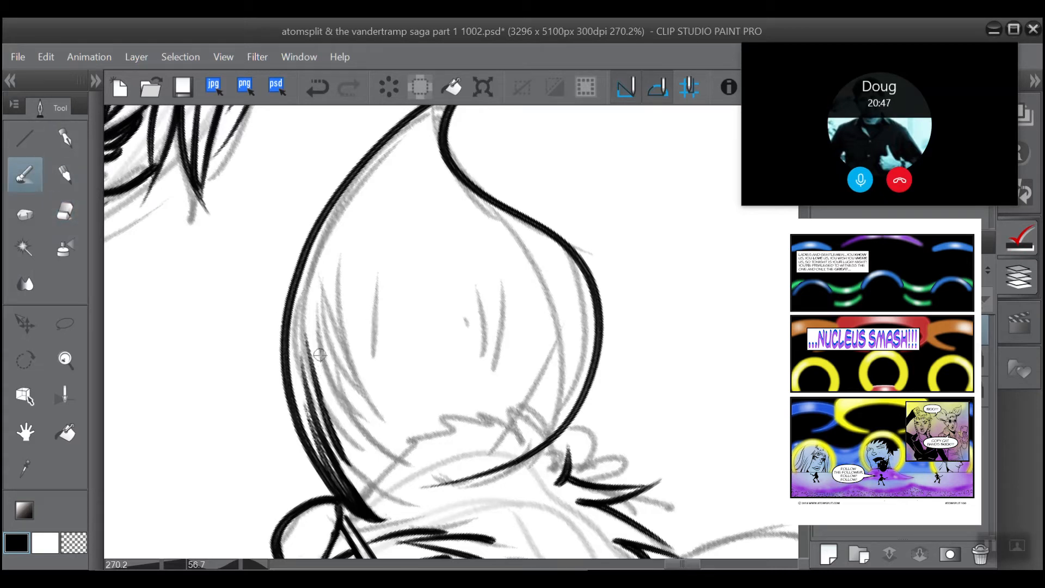
pyautogui.moveTo(325, 279)
pyautogui.mouseDown()
pyautogui.moveTo(319, 305)
pyautogui.moveTo(346, 411)
pyautogui.mouseUp()
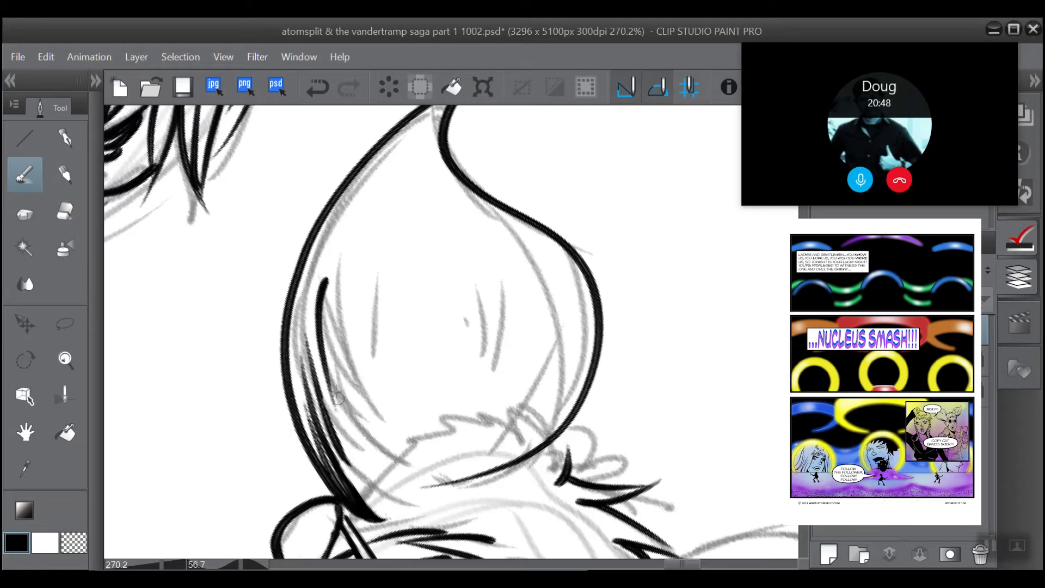
pyautogui.click(317, 87)
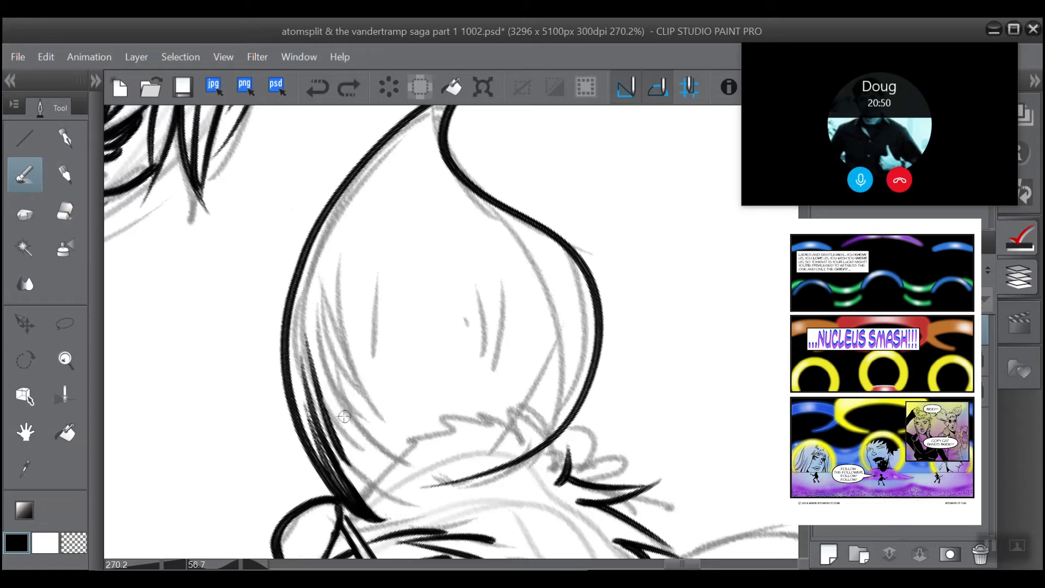
pyautogui.moveTo(351, 433); pyautogui.dragTo(317, 302)
pyautogui.moveTo(363, 440); pyautogui.dragTo(332, 315)
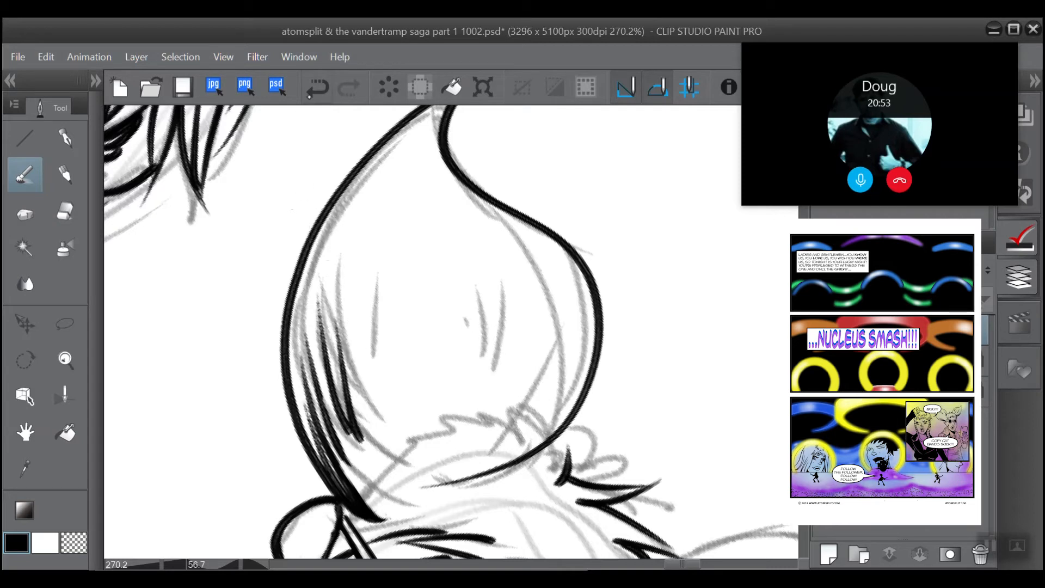
pyautogui.click(317, 88)
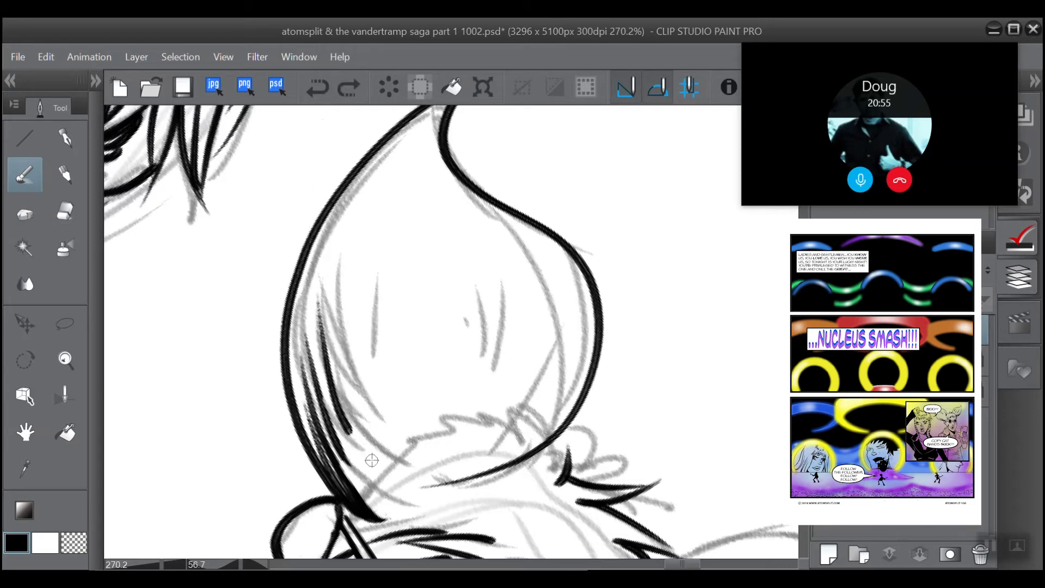
pyautogui.moveTo(365, 449)
pyautogui.mouseDown()
pyautogui.moveTo(353, 426)
pyautogui.moveTo(329, 326)
pyautogui.mouseUp()
pyautogui.moveTo(365, 455); pyautogui.dragTo(330, 379)
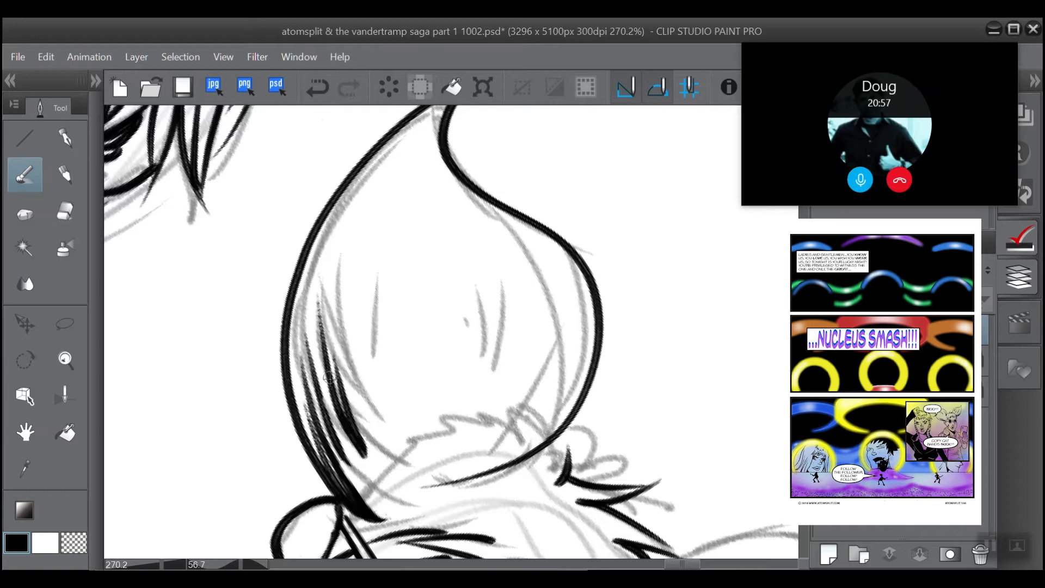
pyautogui.moveTo(368, 458); pyautogui.dragTo(346, 417)
pyautogui.moveTo(371, 463); pyautogui.dragTo(327, 326)
# Step: Ink the fur cluster along the ear's opposite inner edge near the crown hair, filling its base solid black
pyautogui.moveTo(466, 322)
pyautogui.mouseDown()
pyautogui.moveTo(478, 268)
pyautogui.moveTo(411, 385)
pyautogui.mouseUp()
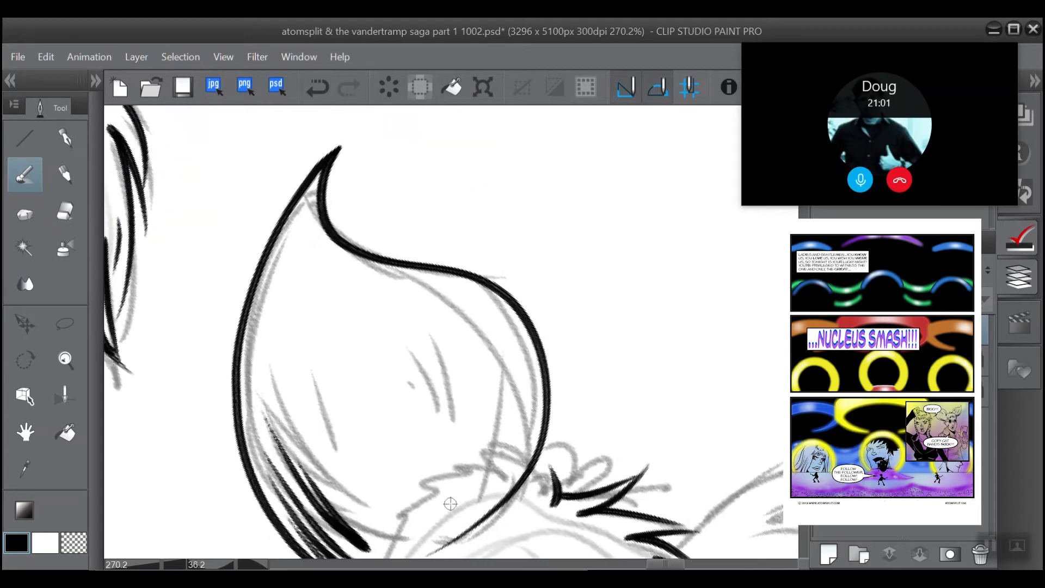
pyautogui.moveTo(462, 508); pyautogui.dragTo(500, 337)
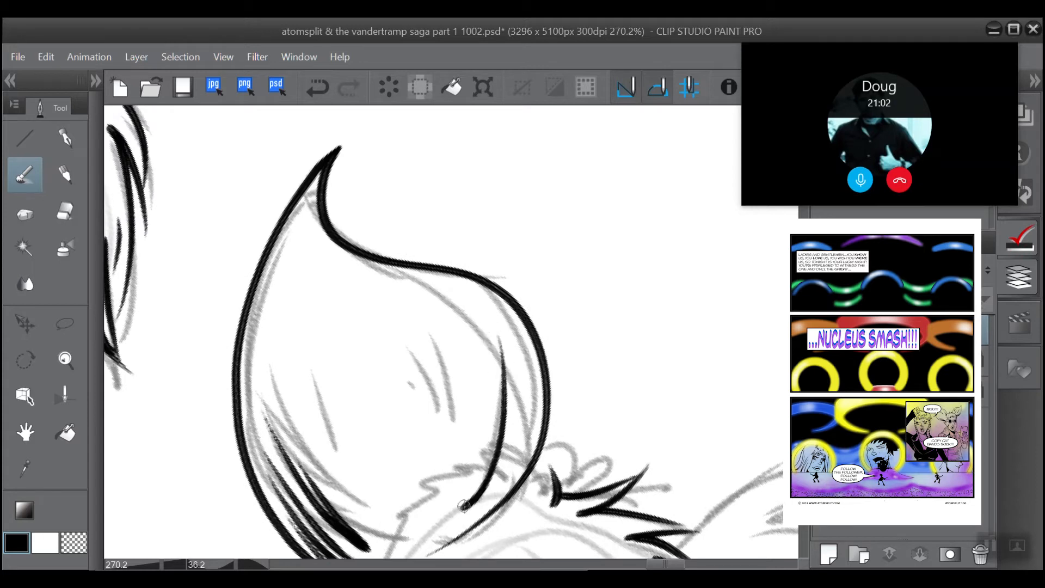
pyautogui.moveTo(489, 497); pyautogui.dragTo(522, 406)
pyautogui.moveTo(490, 495); pyautogui.dragTo(512, 414)
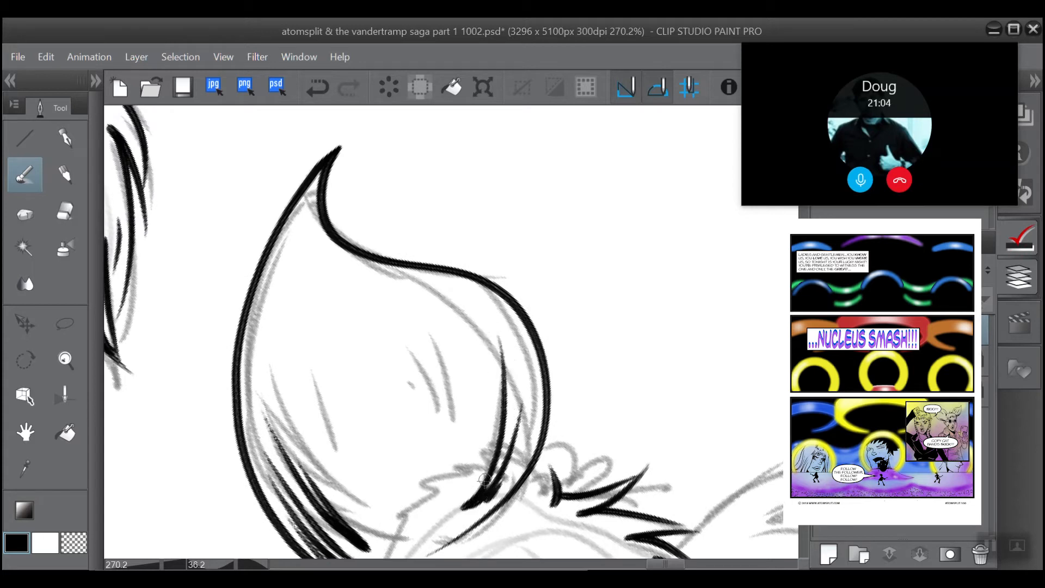
pyautogui.moveTo(467, 506); pyautogui.dragTo(512, 397)
pyautogui.moveTo(460, 504); pyautogui.dragTo(522, 446)
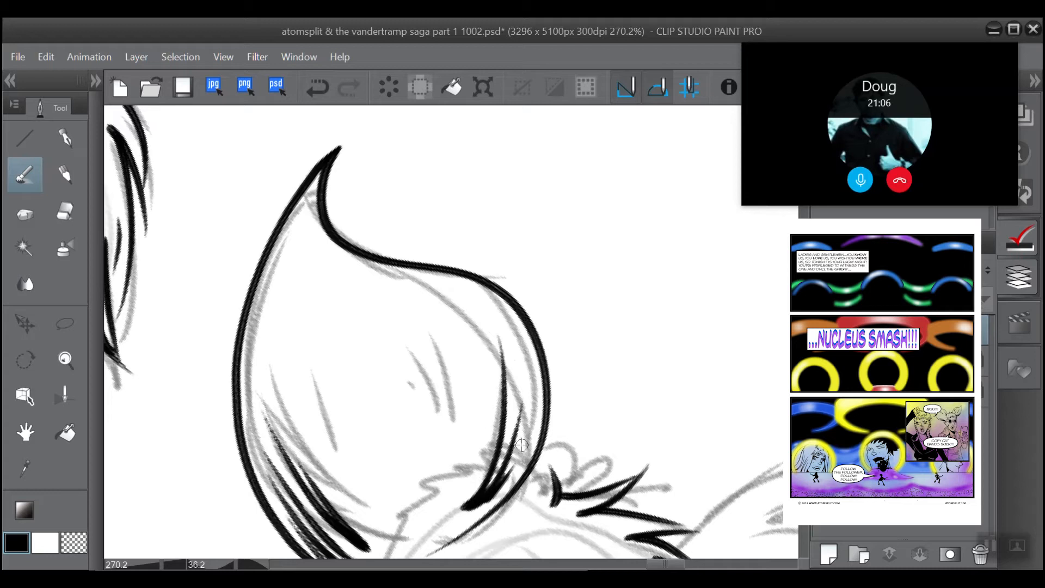
pyautogui.moveTo(479, 497); pyautogui.dragTo(520, 454)
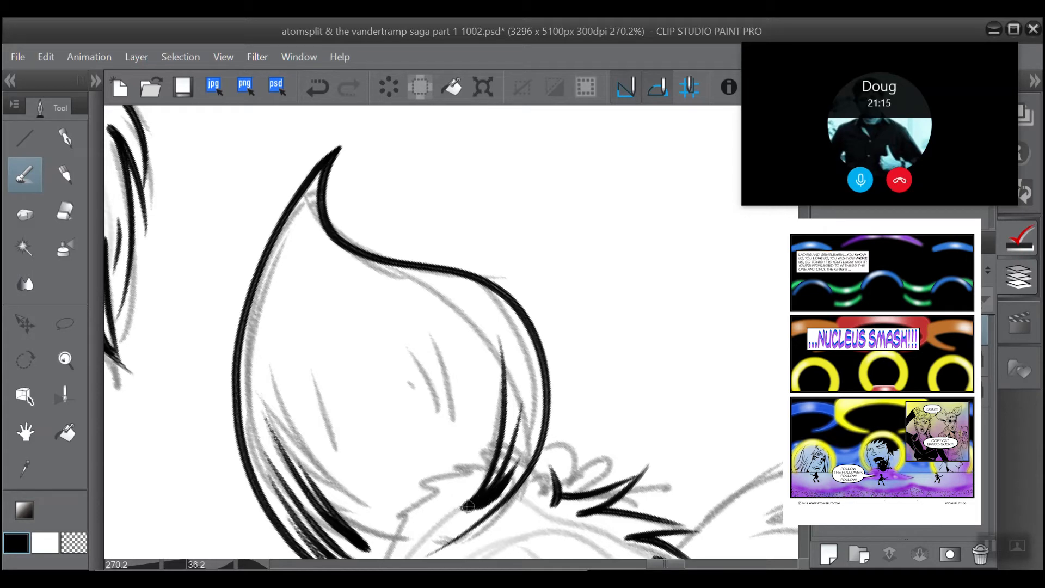
# Step: Ink the short curved fold lines in the middle of the left-hand animal ear
pyautogui.scroll(-2, 381, 203)
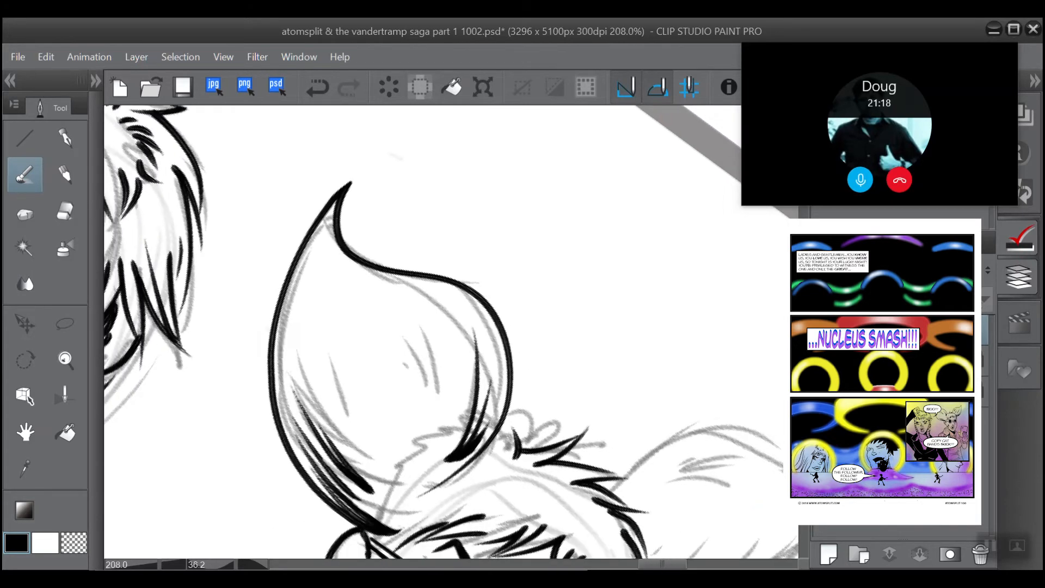
pyautogui.moveTo(460, 284); pyautogui.dragTo(403, 357)
pyautogui.moveTo(325, 305)
pyautogui.mouseDown()
pyautogui.moveTo(330, 346)
pyautogui.moveTo(315, 404)
pyautogui.mouseUp()
pyautogui.moveTo(342, 347)
pyautogui.mouseDown()
pyautogui.moveTo(340, 368)
pyautogui.moveTo(319, 401)
pyautogui.mouseUp()
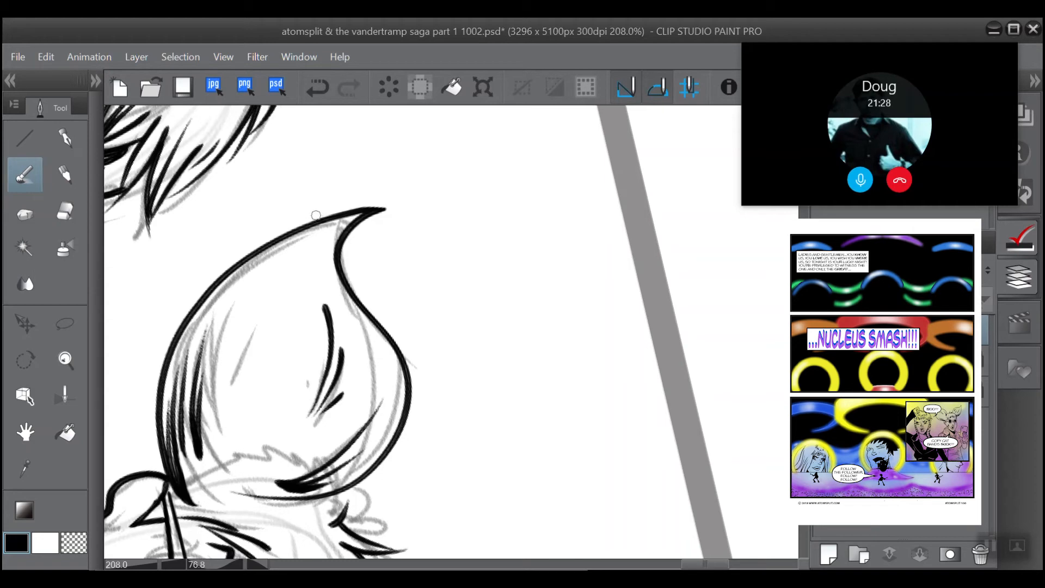
# Step: Undo the fold lines in the middle of the left-hand animal ear and ink one long curved tapering stroke in their place
pyautogui.moveTo(315, 215); pyautogui.dragTo(296, 217)
pyautogui.hotkey('ctrl', 'z')
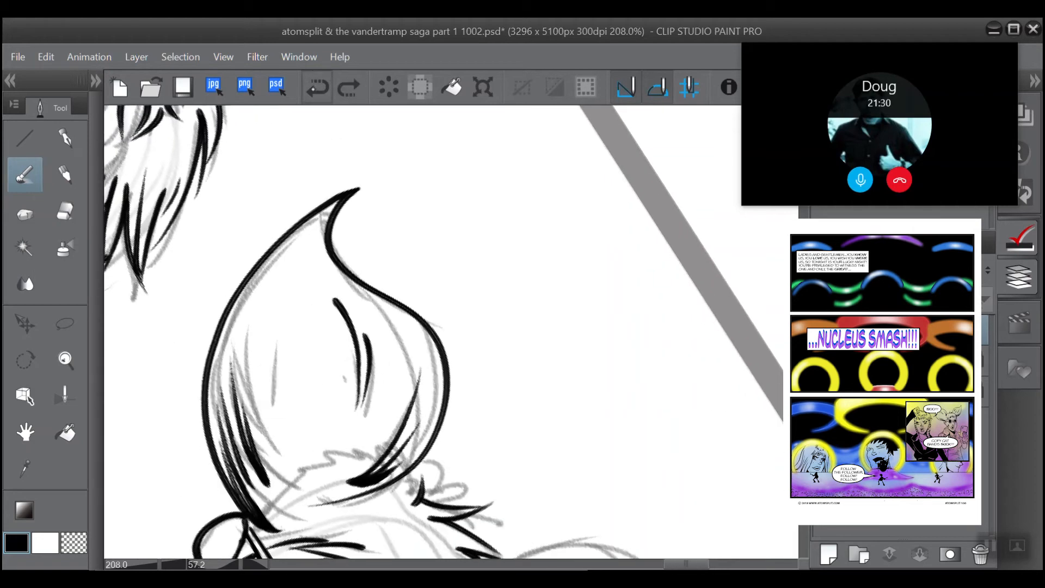
pyautogui.click(317, 87)
pyautogui.click(317, 87)
pyautogui.scroll(3, 309, 299)
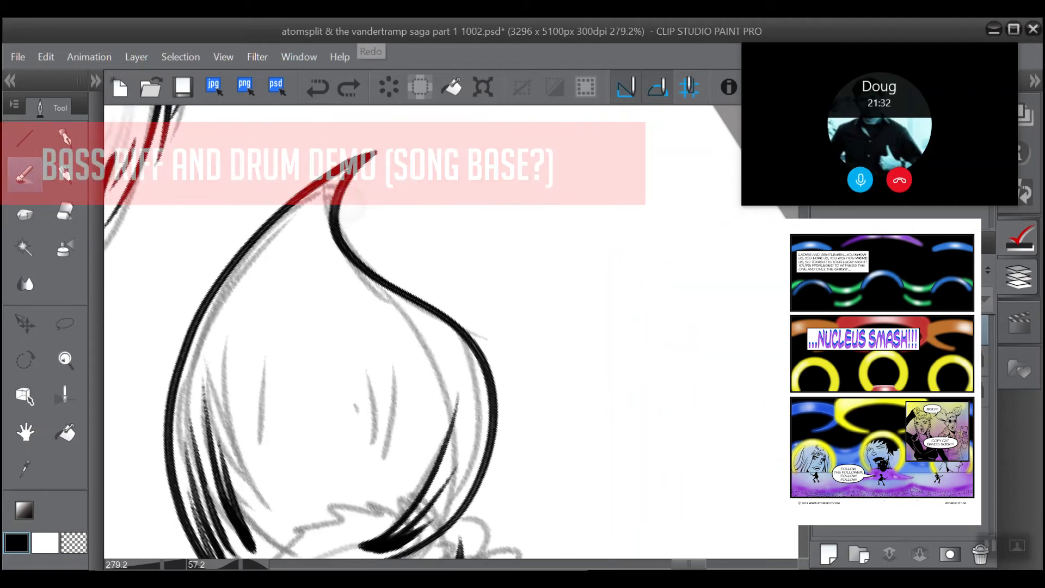
pyautogui.moveTo(354, 452); pyautogui.dragTo(349, 311)
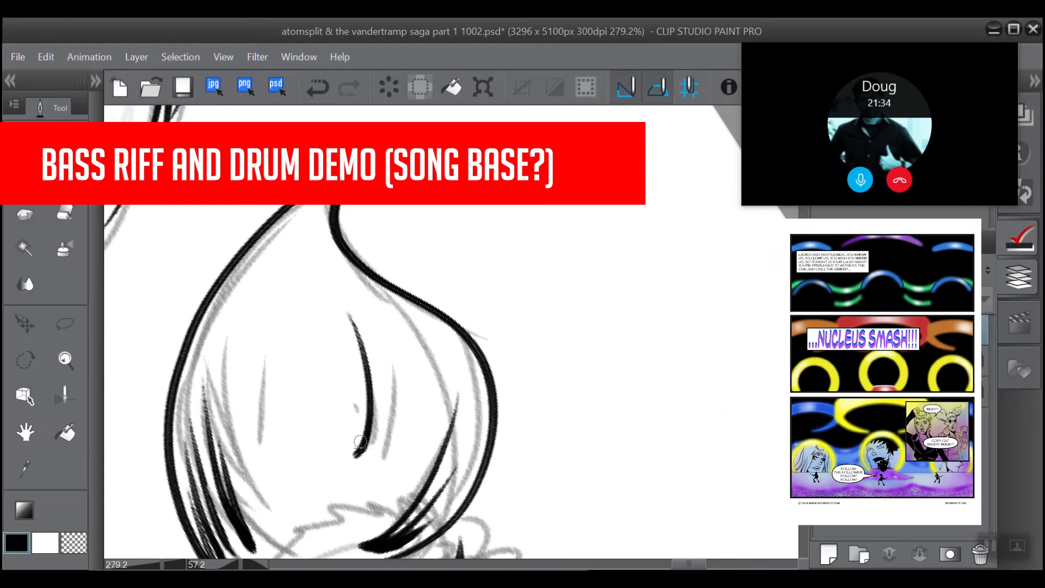
pyautogui.moveTo(366, 460); pyautogui.dragTo(390, 393)
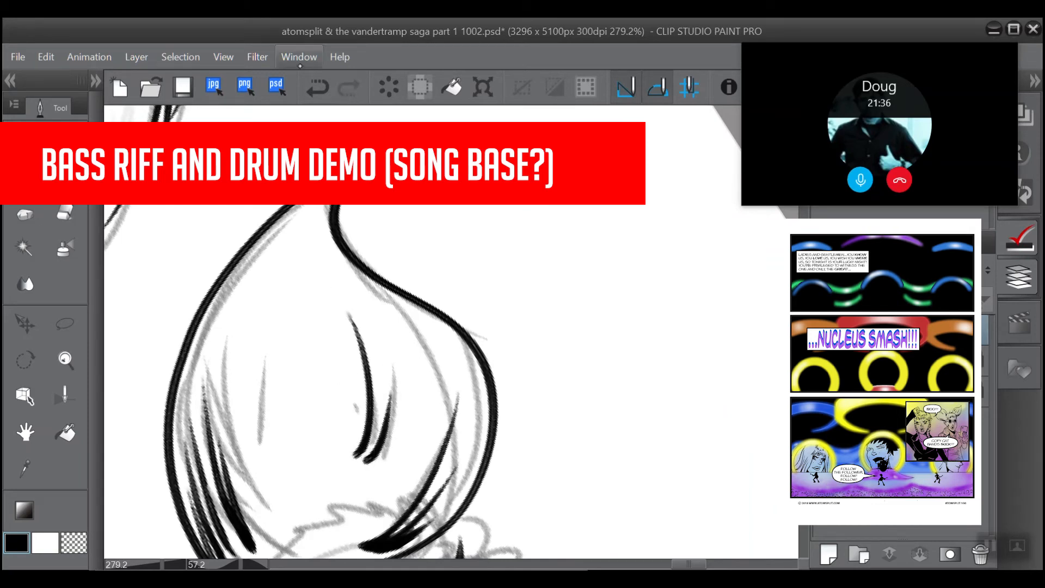
pyautogui.click(317, 88)
# Step: Ink tapering strokes that meet the curved fold line in a V, and trim their shared base to a point with the eraser
pyautogui.moveTo(357, 458); pyautogui.dragTo(387, 411)
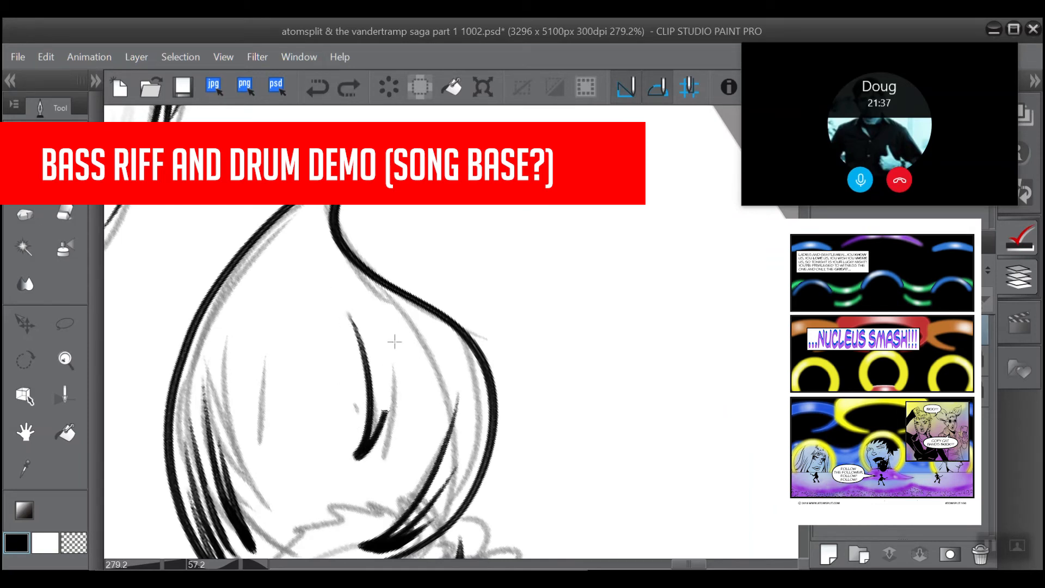
pyautogui.moveTo(391, 323); pyautogui.dragTo(375, 421)
pyautogui.moveTo(359, 458); pyautogui.dragTo(392, 433)
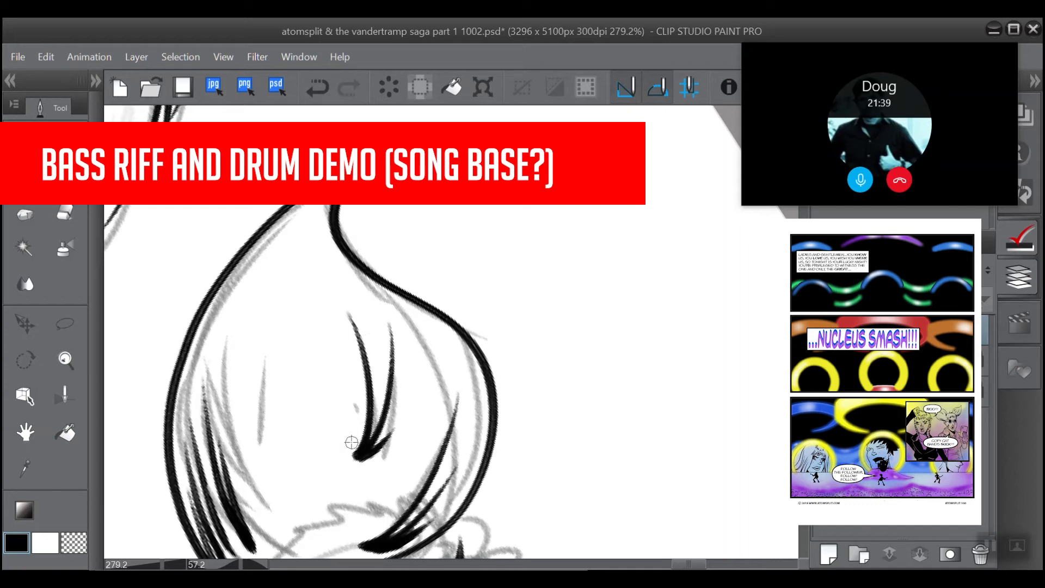
pyautogui.click(65, 213)
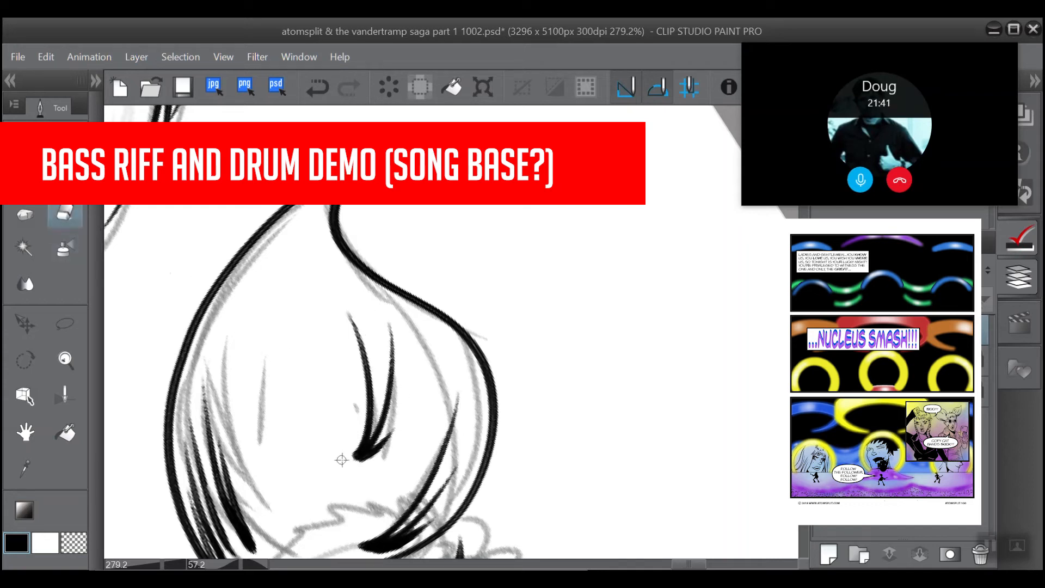
pyautogui.moveTo(356, 448); pyautogui.dragTo(361, 419)
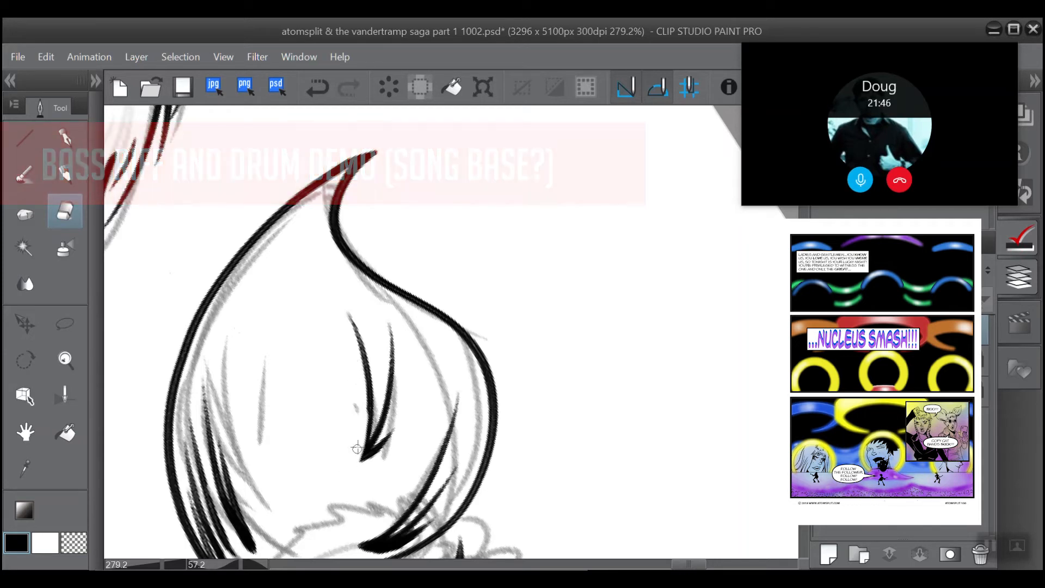
# Step: Ink the outline of the right-hand animal ear with the brush, from the side hair up to the tip and down to the crown hair
pyautogui.scroll(-2, 343, 298)
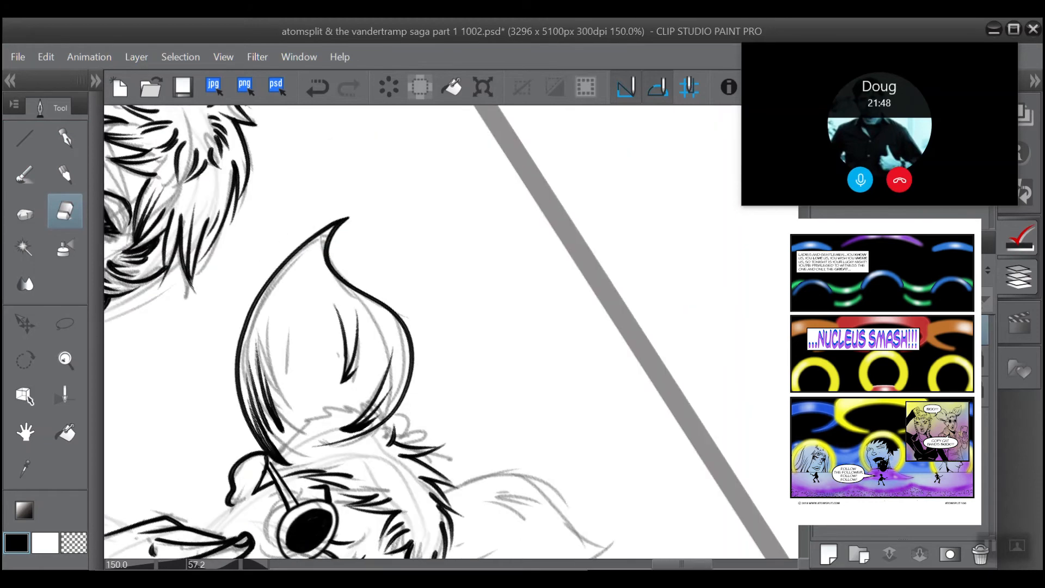
pyautogui.moveTo(343, 326); pyautogui.dragTo(307, 327)
pyautogui.moveTo(354, 268); pyautogui.dragTo(271, 391)
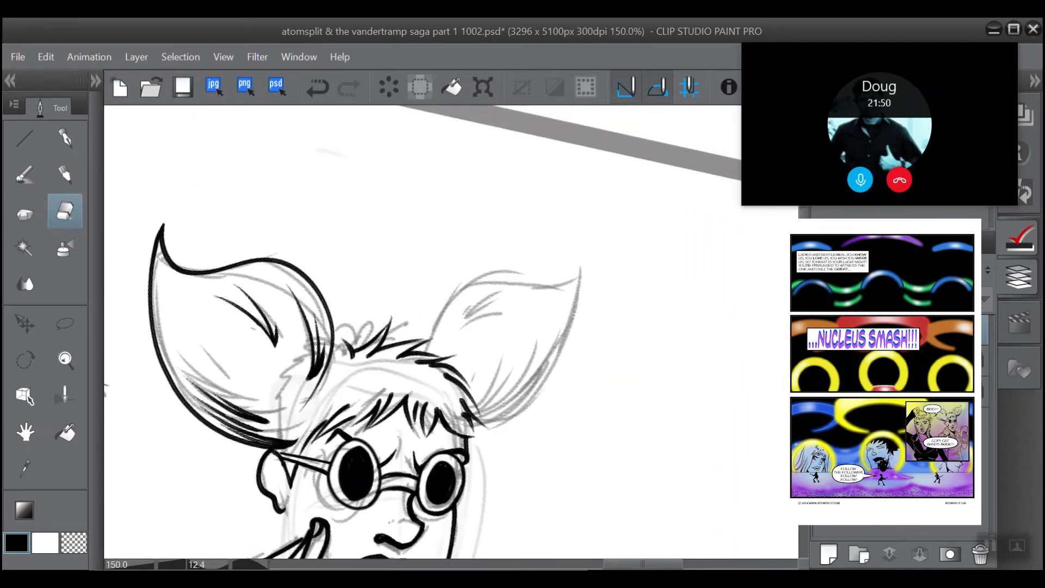
pyautogui.moveTo(289, 348); pyautogui.dragTo(313, 419)
pyautogui.moveTo(361, 258); pyautogui.dragTo(409, 258)
pyautogui.moveTo(385, 177); pyautogui.dragTo(450, 170)
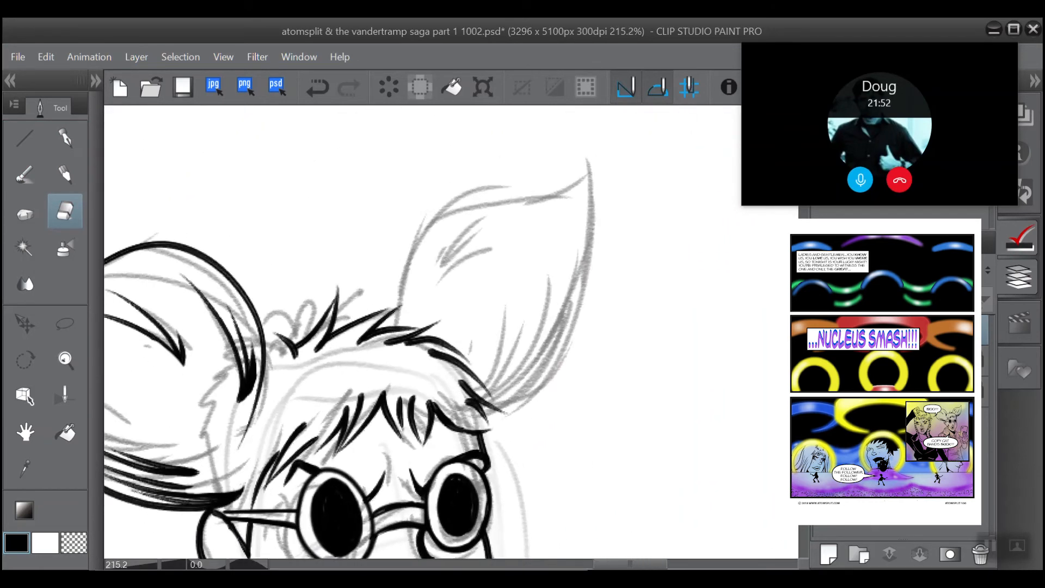
pyautogui.moveTo(373, 142); pyautogui.dragTo(307, 143)
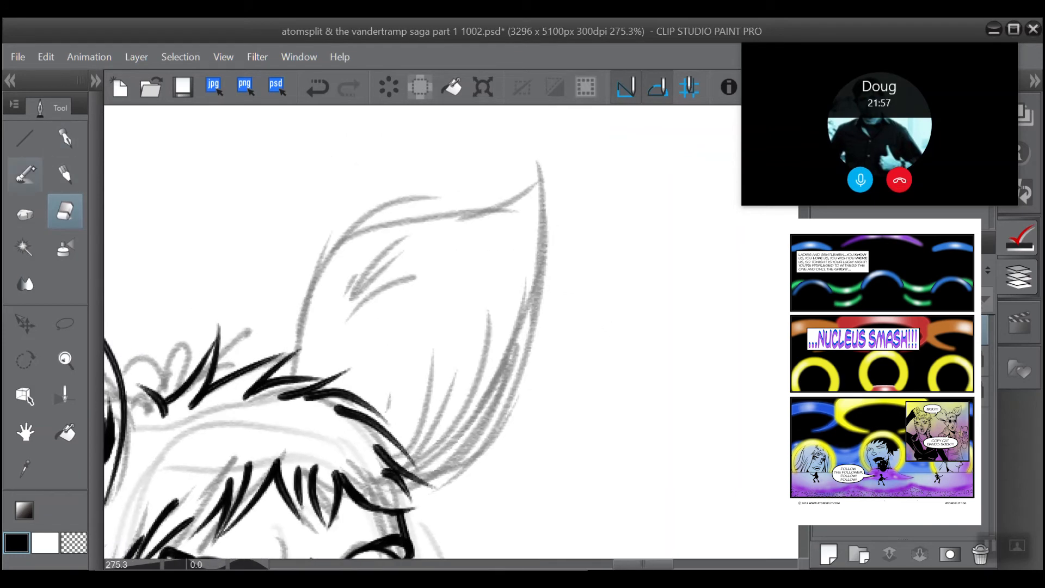
pyautogui.click(26, 173)
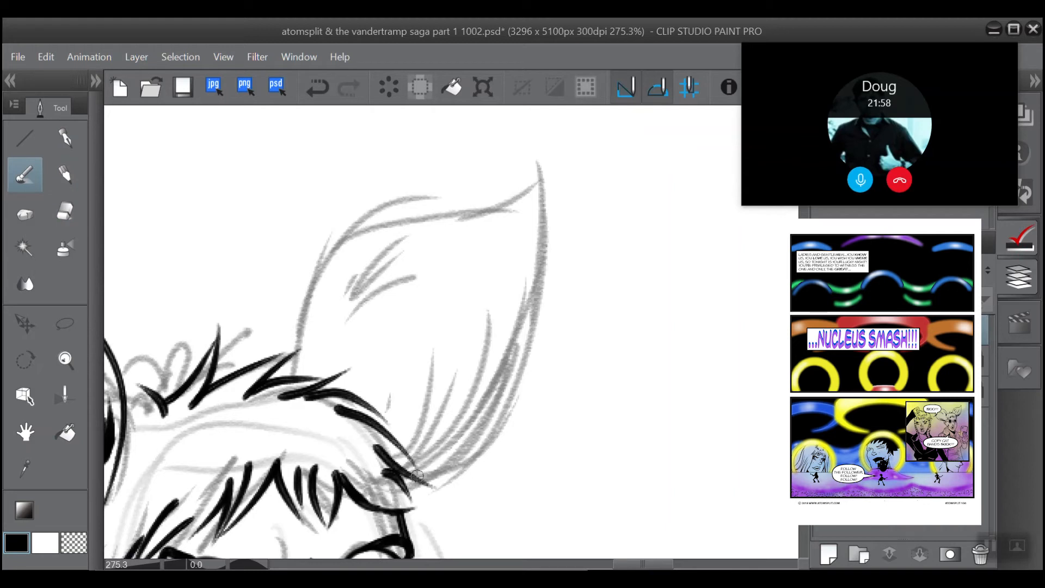
pyautogui.moveTo(417, 476)
pyautogui.mouseDown()
pyautogui.moveTo(441, 469)
pyautogui.moveTo(539, 150)
pyautogui.moveTo(523, 186)
pyautogui.moveTo(396, 223)
pyautogui.moveTo(292, 373)
pyautogui.mouseUp()
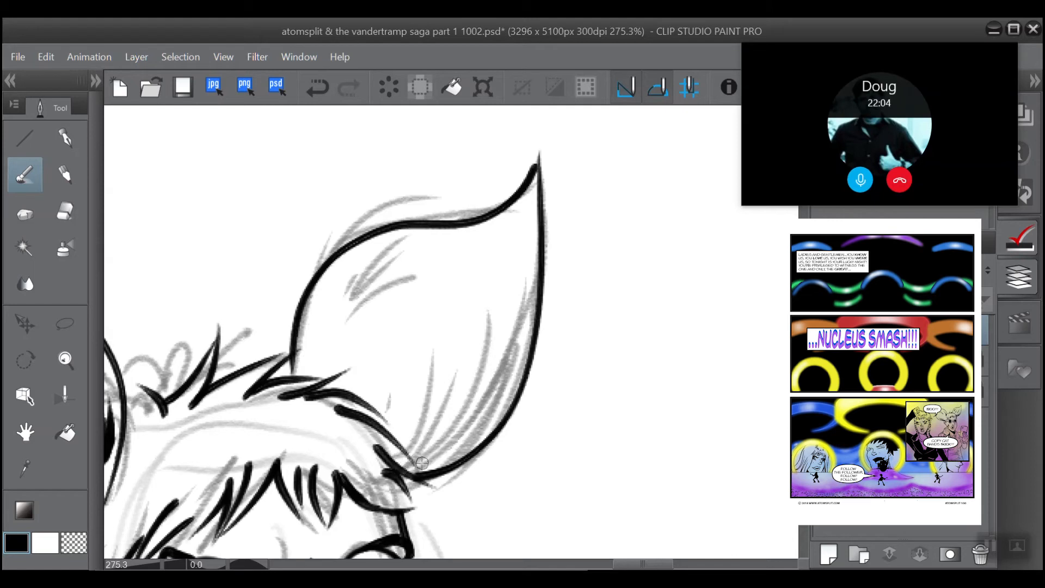
# Step: Ink tapering fur strokes fanning up from the right-hand ear's base along its outer edge, thickening them where they meet the hair
pyautogui.moveTo(426, 465); pyautogui.dragTo(488, 332)
pyautogui.moveTo(418, 469); pyautogui.dragTo(514, 371)
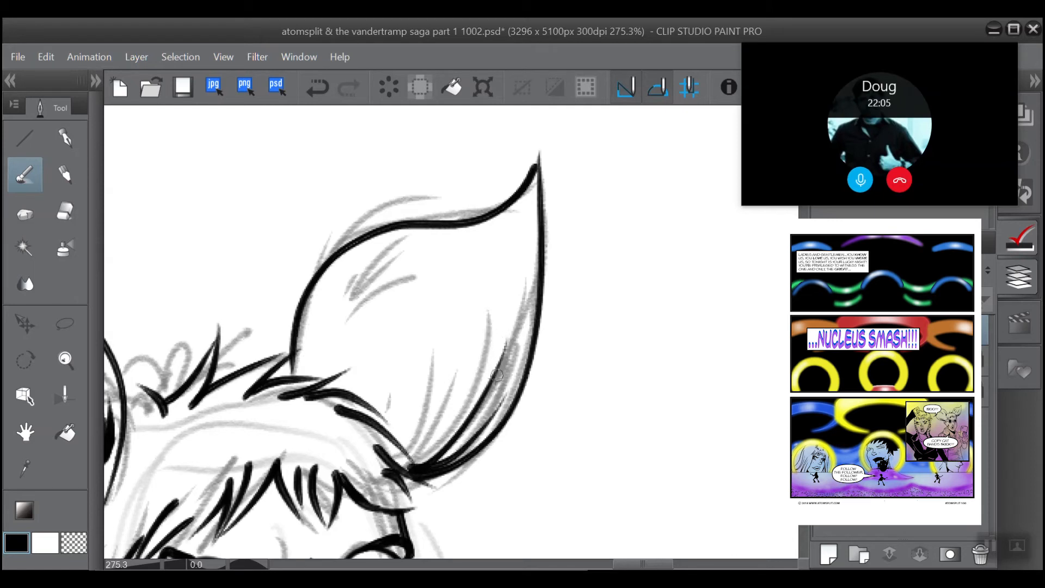
pyautogui.moveTo(424, 467); pyautogui.dragTo(508, 316)
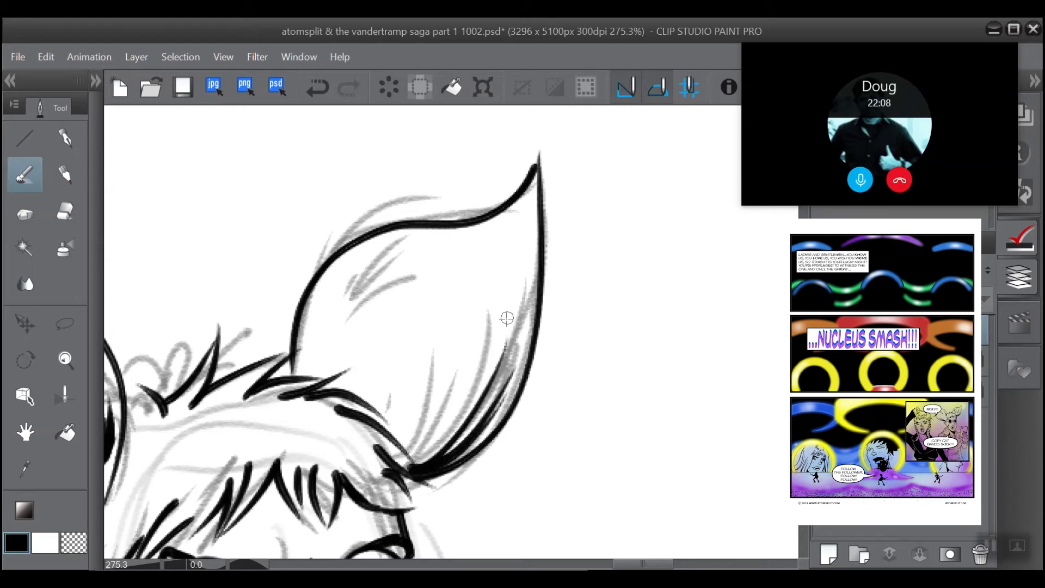
pyautogui.moveTo(441, 466)
pyautogui.mouseDown()
pyautogui.moveTo(463, 453)
pyautogui.moveTo(520, 356)
pyautogui.mouseUp()
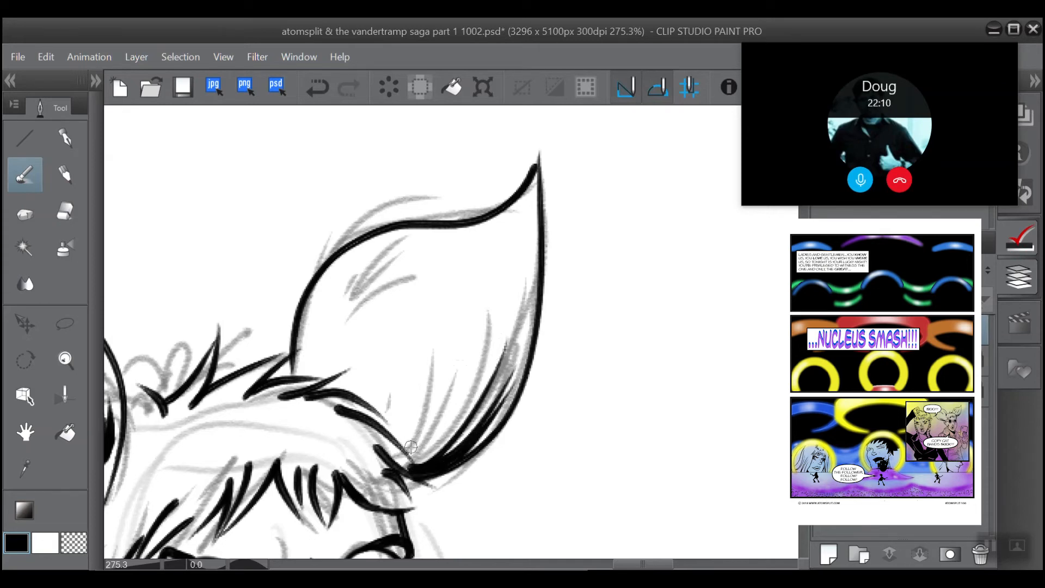
pyautogui.moveTo(412, 456); pyautogui.dragTo(478, 389)
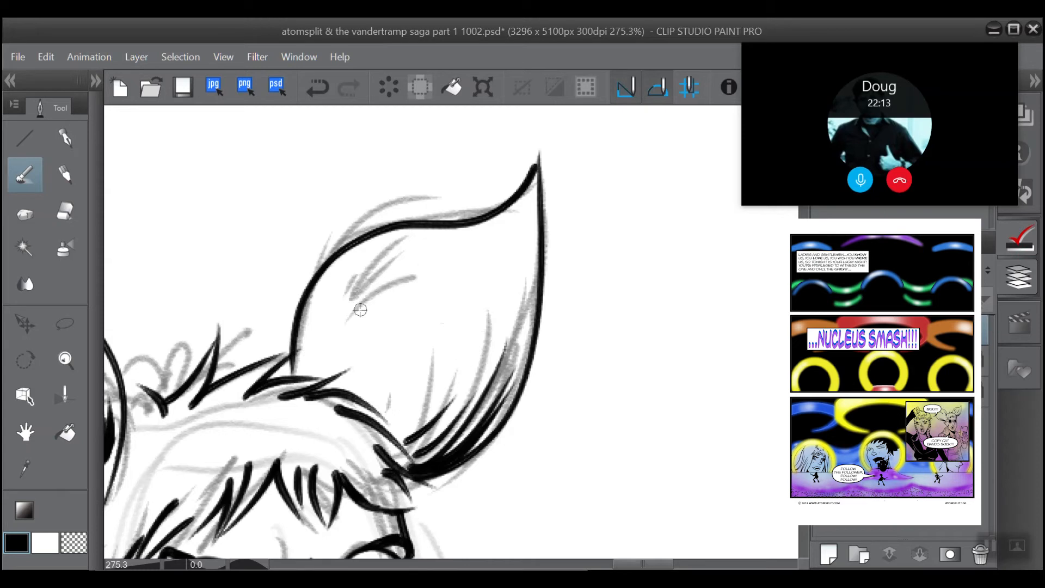
# Step: Ink a cluster of tapering fold strokes near the right-hand ear's upper inner edge, undoing and redrawing the misplaced one
pyautogui.moveTo(335, 337); pyautogui.dragTo(428, 251)
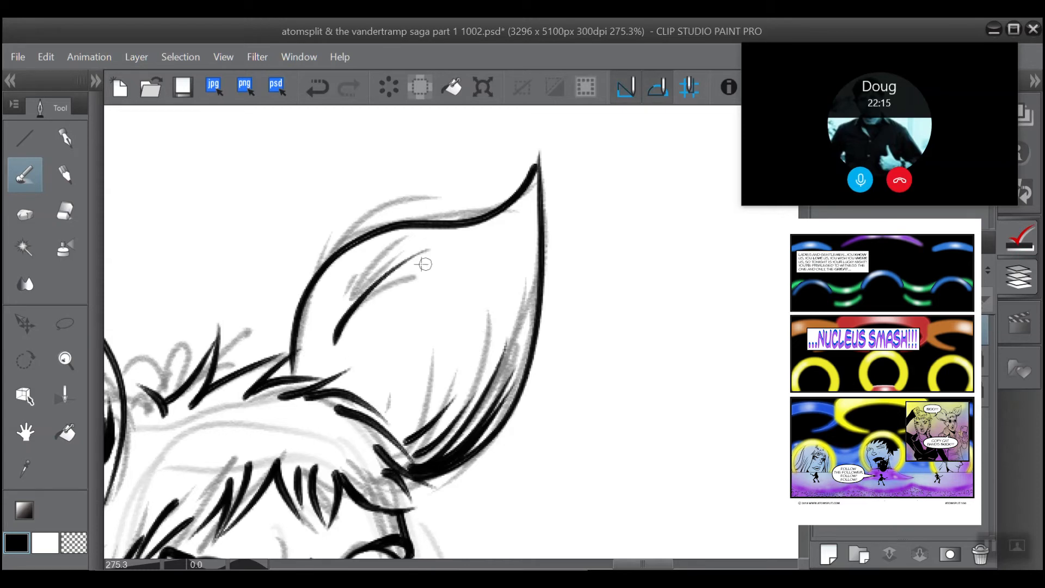
pyautogui.moveTo(333, 343)
pyautogui.mouseDown()
pyautogui.moveTo(343, 291)
pyautogui.moveTo(362, 257)
pyautogui.mouseUp()
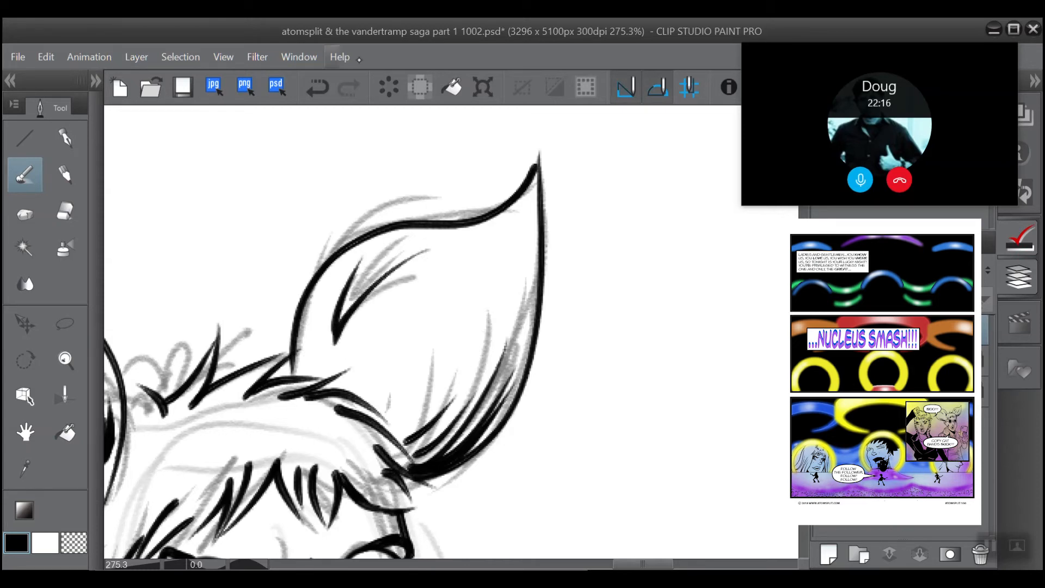
pyautogui.click(318, 87)
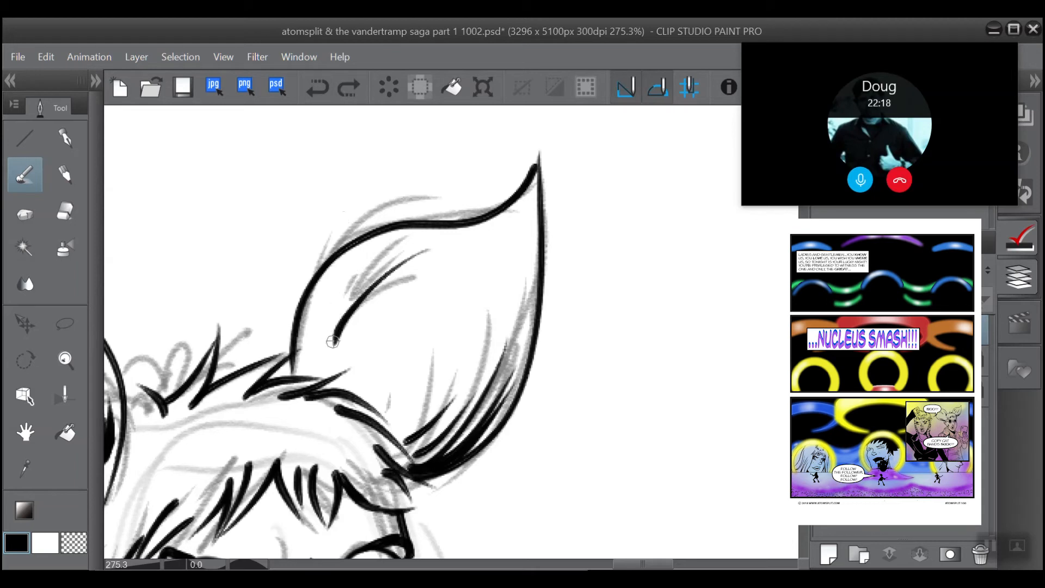
pyautogui.moveTo(333, 342); pyautogui.dragTo(360, 276)
pyautogui.moveTo(331, 339); pyautogui.dragTo(352, 274)
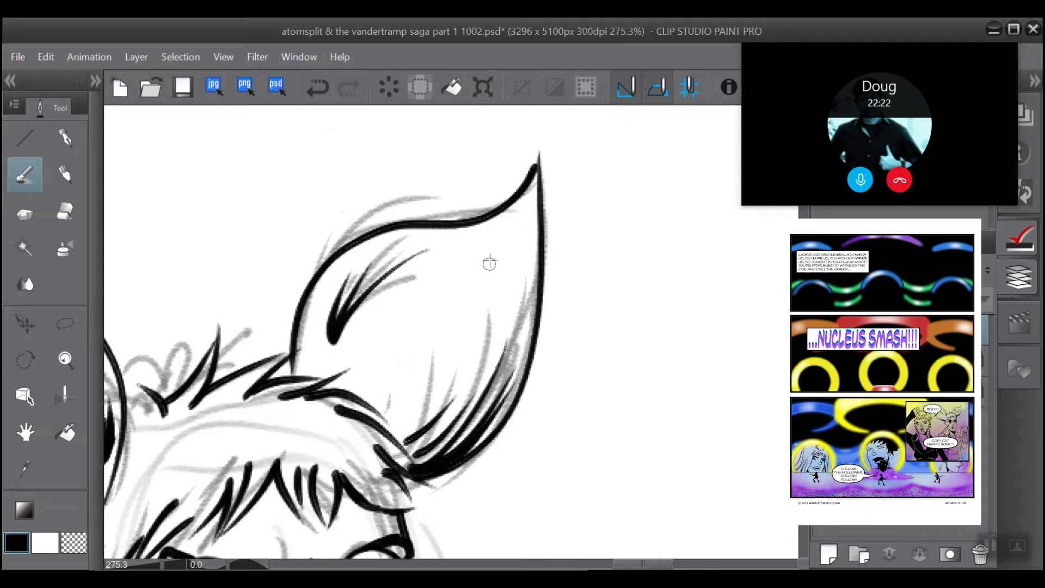
# Step: Ink two more clusters of tapering strokes in the middle of the right-hand ear, and sharpen the longer cluster's base with the eraser
pyautogui.moveTo(411, 377); pyautogui.dragTo(485, 262)
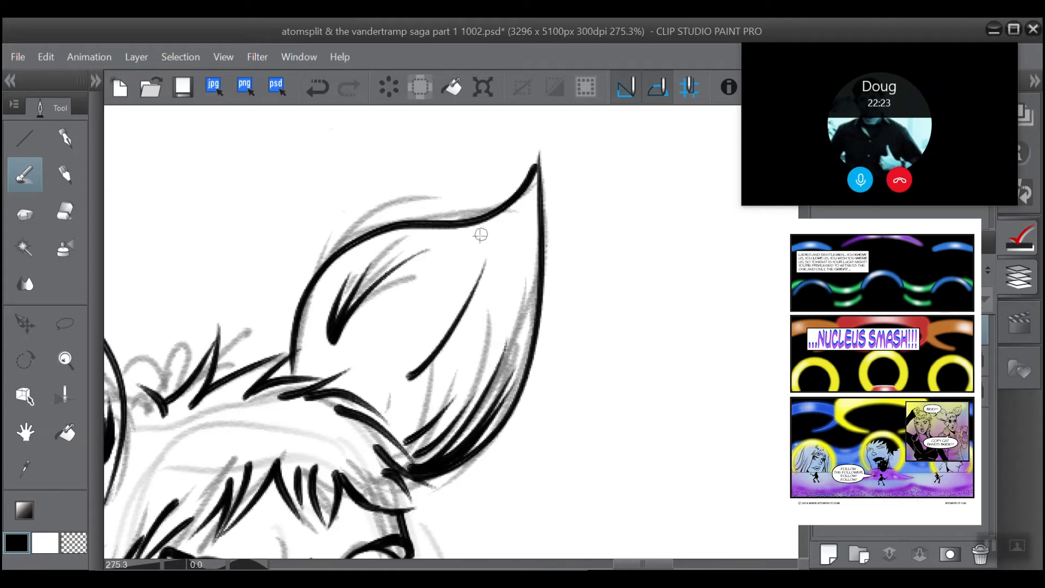
pyautogui.moveTo(409, 381); pyautogui.dragTo(477, 303)
pyautogui.moveTo(419, 374); pyautogui.dragTo(482, 302)
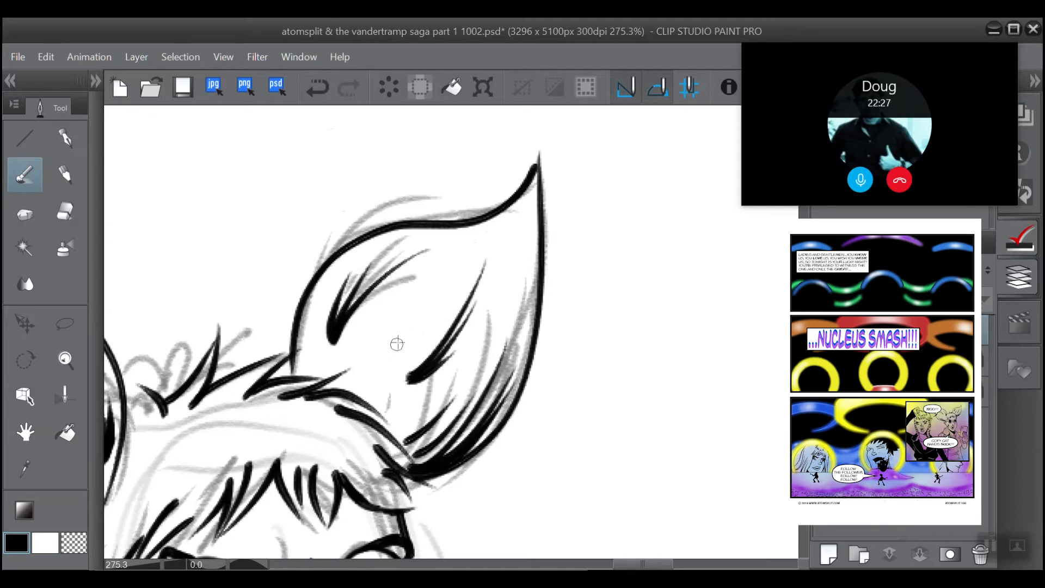
pyautogui.moveTo(376, 378); pyautogui.dragTo(409, 301)
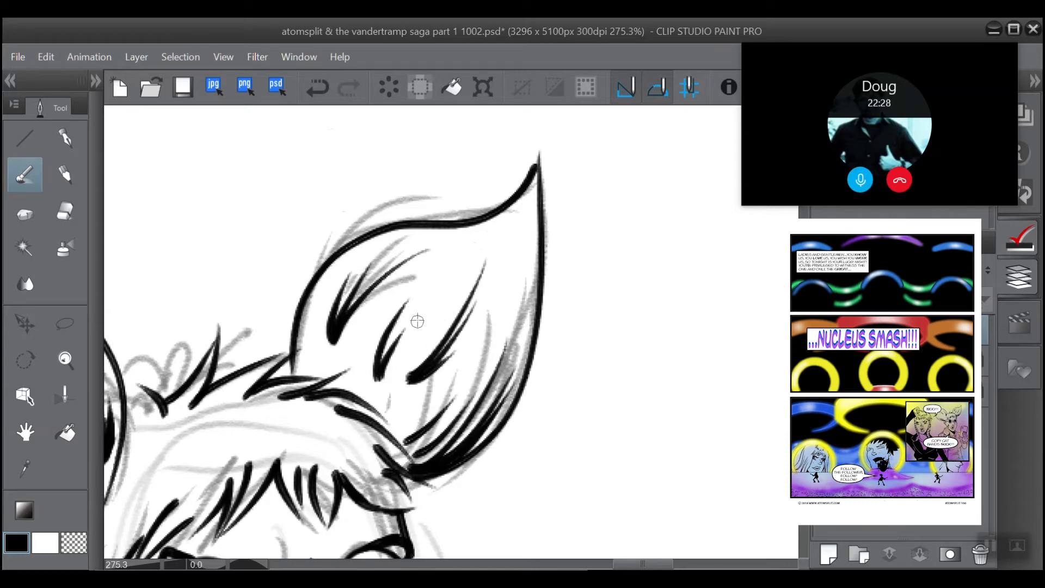
pyautogui.click(66, 211)
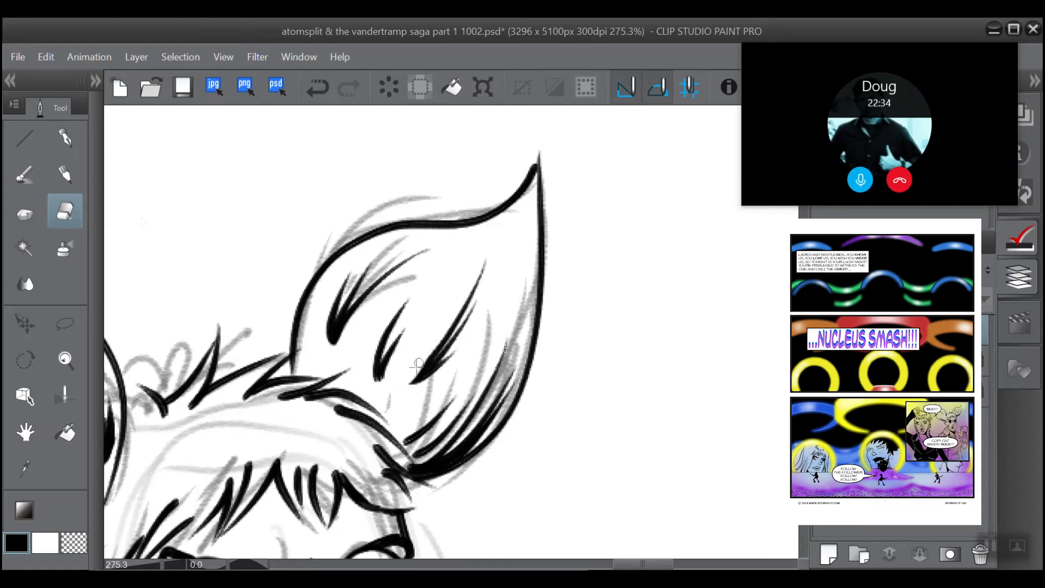
pyautogui.moveTo(432, 345); pyautogui.dragTo(402, 384)
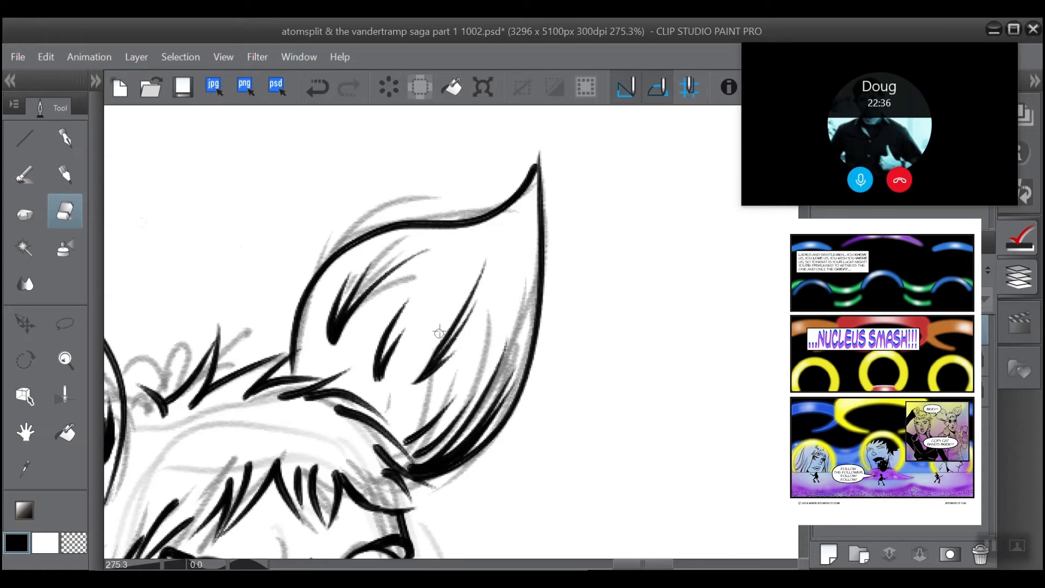
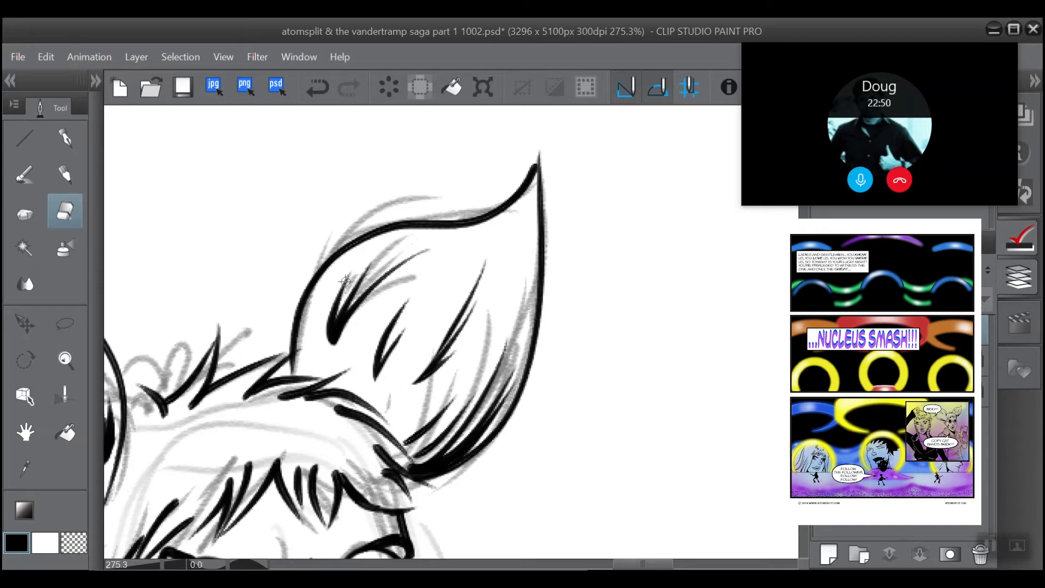
# Step: Sharpen the base of the right-hand ear's upper fold cluster with the eraser, and rework the side-hair stroke against the ear's base with the brush
pyautogui.moveTo(324, 315); pyautogui.dragTo(331, 345)
pyautogui.scroll(-2, 312, 171)
pyautogui.moveTo(509, 182)
pyautogui.mouseDown()
pyautogui.moveTo(544, 309)
pyautogui.moveTo(602, 228)
pyautogui.mouseUp()
pyautogui.scroll(3, 304, 283)
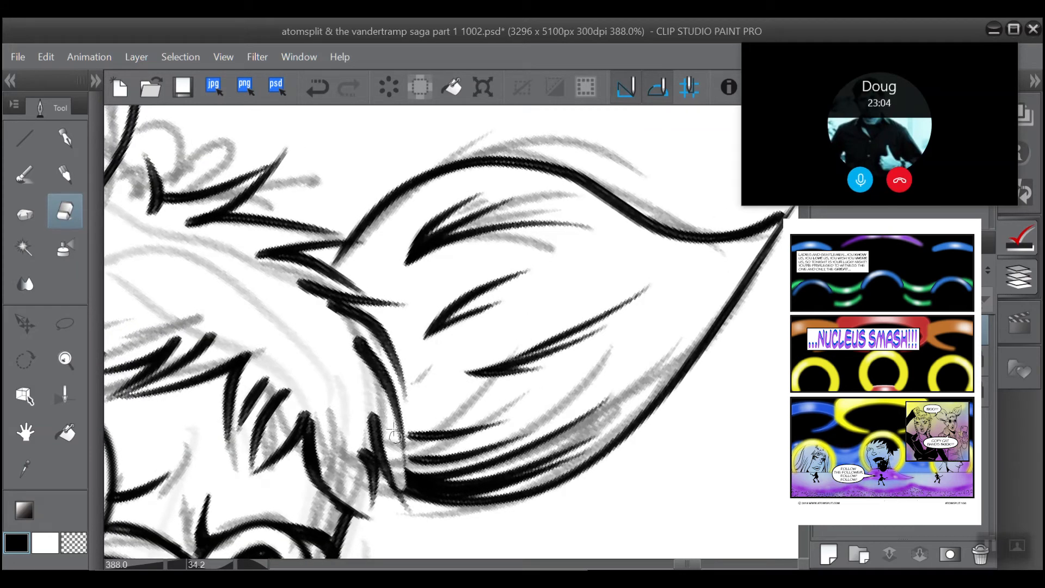
pyautogui.moveTo(399, 476); pyautogui.dragTo(405, 502)
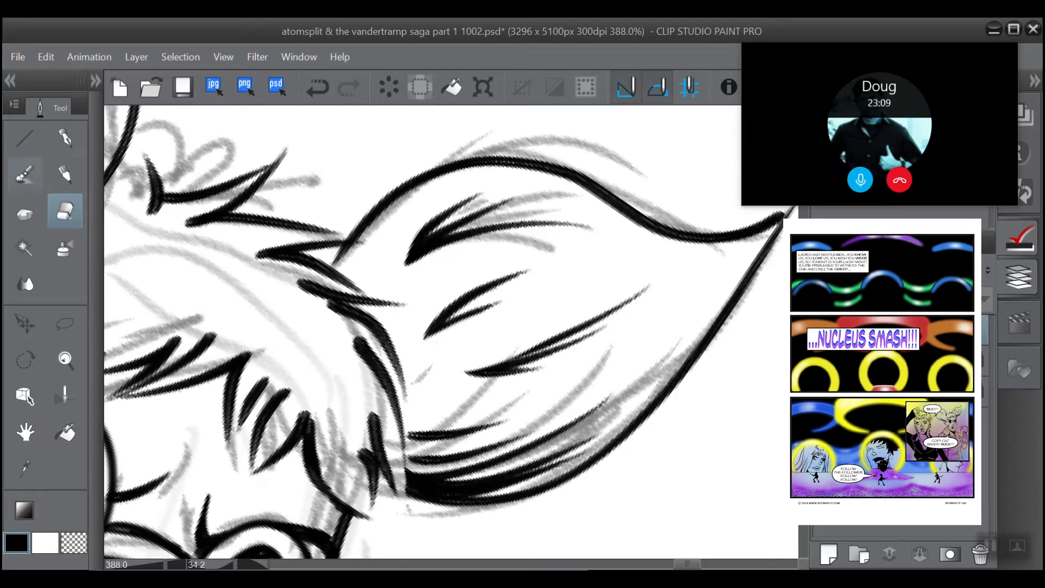
pyautogui.click(24, 174)
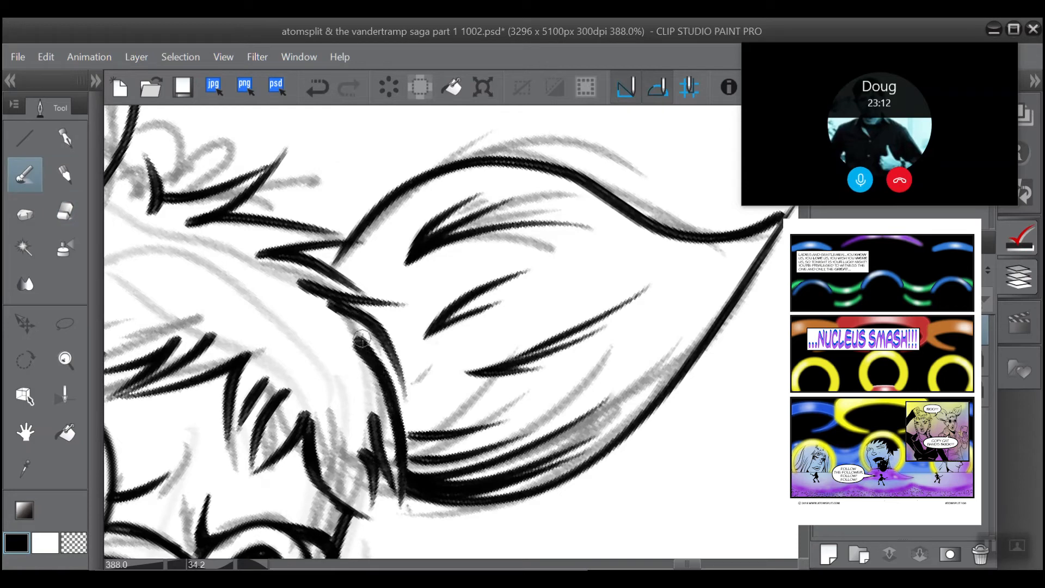
pyautogui.moveTo(397, 438); pyautogui.dragTo(399, 511)
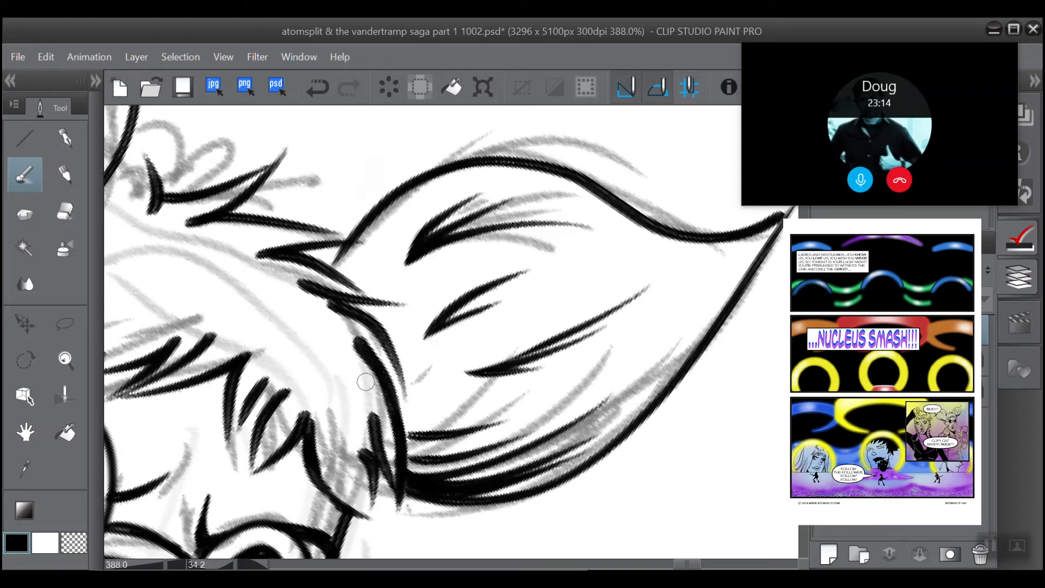
pyautogui.moveTo(365, 381); pyautogui.dragTo(301, 390)
# Step: Trim the overlapping hair stroke beside the right-hand ear's inner base with the eraser and re-ink it as a longer, bolder stroke
pyautogui.click(65, 211)
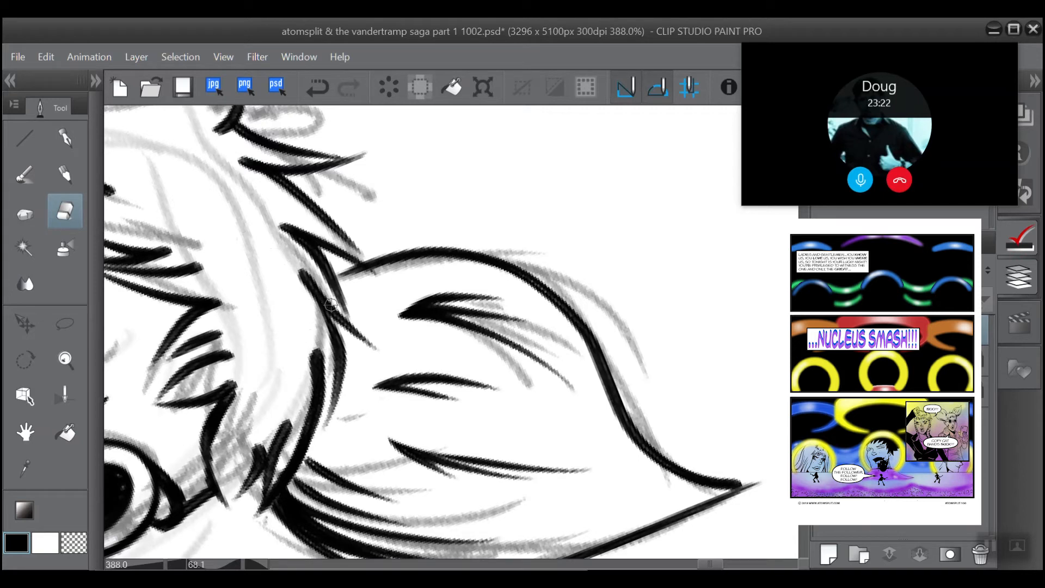
pyautogui.moveTo(331, 303)
pyautogui.mouseDown()
pyautogui.moveTo(292, 255)
pyautogui.moveTo(381, 356)
pyautogui.moveTo(331, 282)
pyautogui.moveTo(364, 331)
pyautogui.moveTo(316, 290)
pyautogui.mouseUp()
pyautogui.scroll(3, 381, 305)
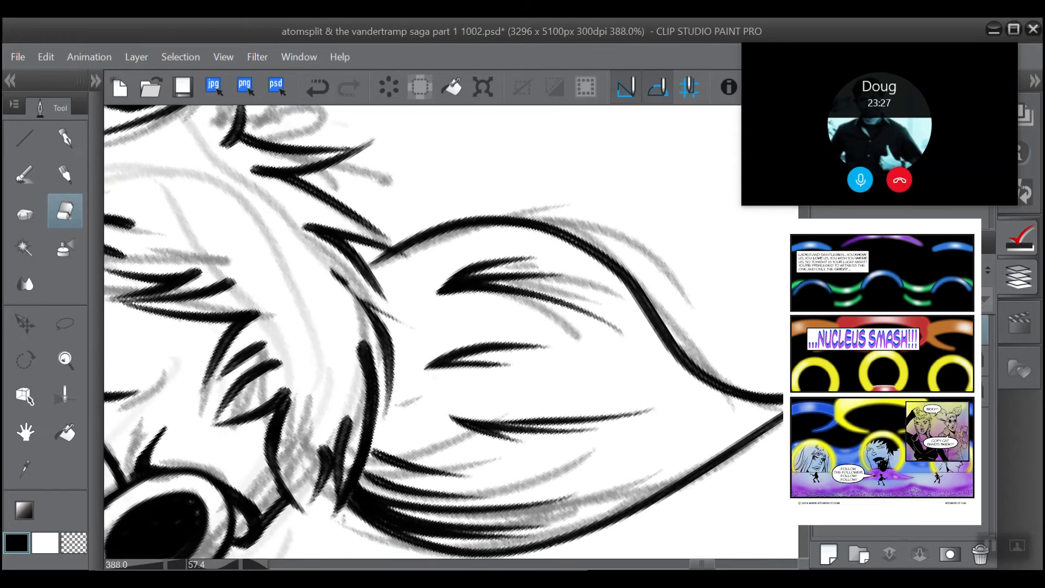
pyautogui.scroll(1, 223, 245)
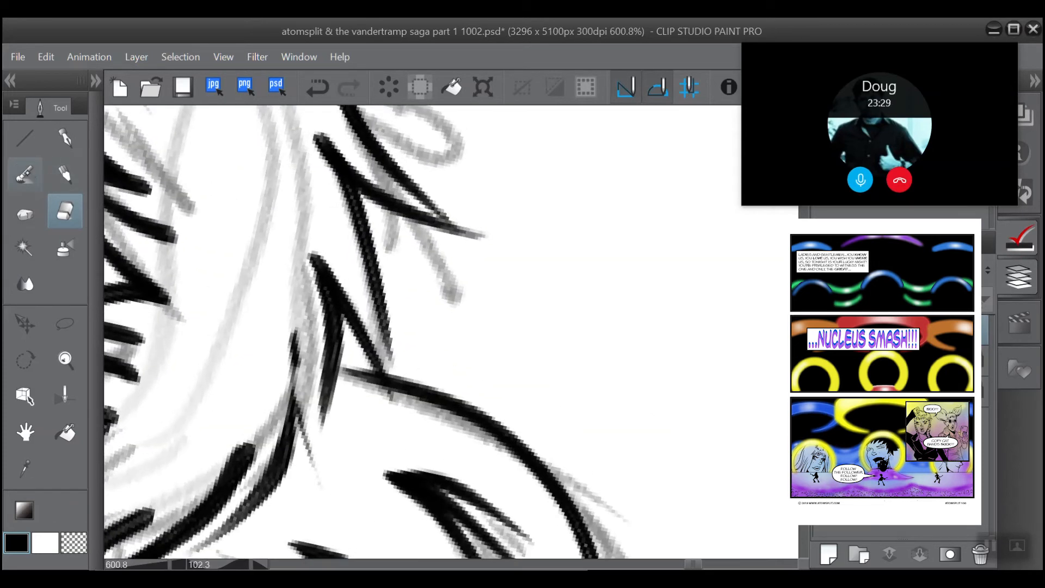
pyautogui.click(24, 174)
pyautogui.moveTo(292, 319); pyautogui.dragTo(329, 479)
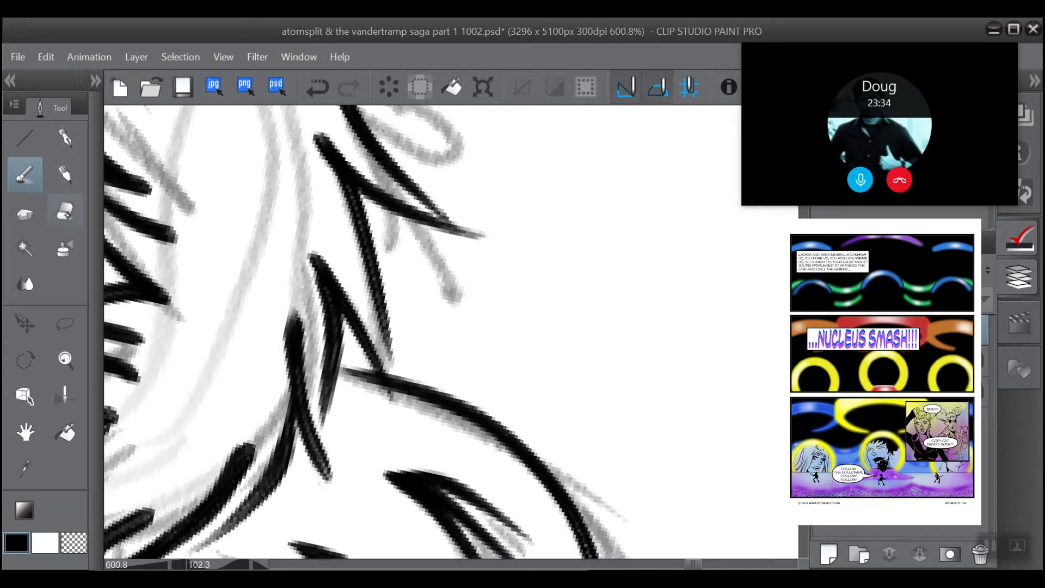
# Step: Taper the ends and thin the edges of the two hair strokes beside the right-hand ear's inner base with the eraser
pyautogui.click(65, 211)
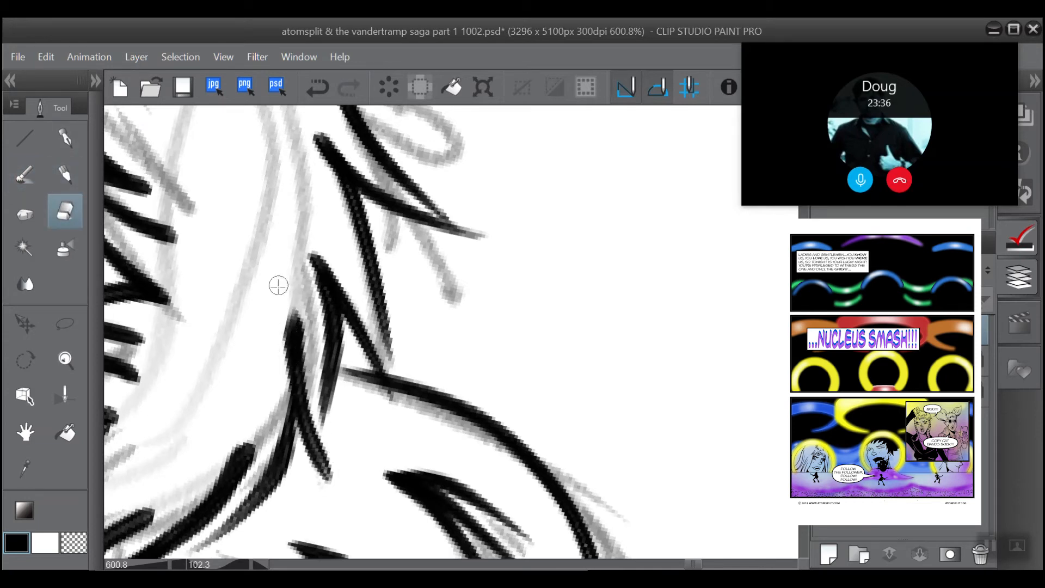
pyautogui.moveTo(288, 294)
pyautogui.mouseDown()
pyautogui.moveTo(276, 410)
pyautogui.moveTo(283, 323)
pyautogui.mouseUp()
pyautogui.moveTo(339, 483)
pyautogui.mouseDown()
pyautogui.moveTo(325, 443)
pyautogui.moveTo(339, 477)
pyautogui.moveTo(317, 401)
pyautogui.mouseUp()
pyautogui.moveTo(327, 460); pyautogui.dragTo(314, 291)
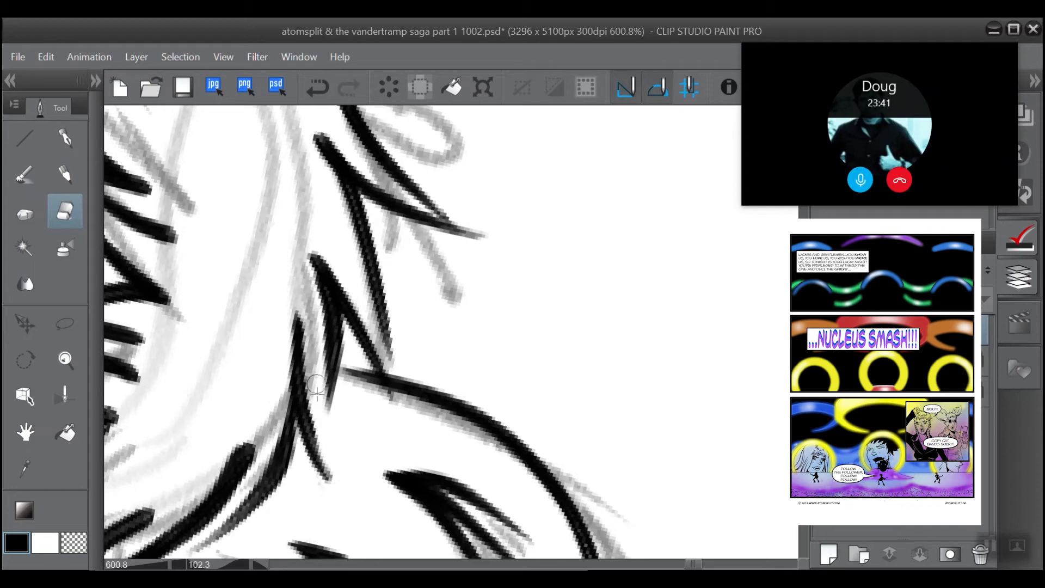
pyautogui.moveTo(316, 390)
pyautogui.mouseDown()
pyautogui.moveTo(300, 260)
pyautogui.moveTo(319, 335)
pyautogui.moveTo(317, 403)
pyautogui.mouseUp()
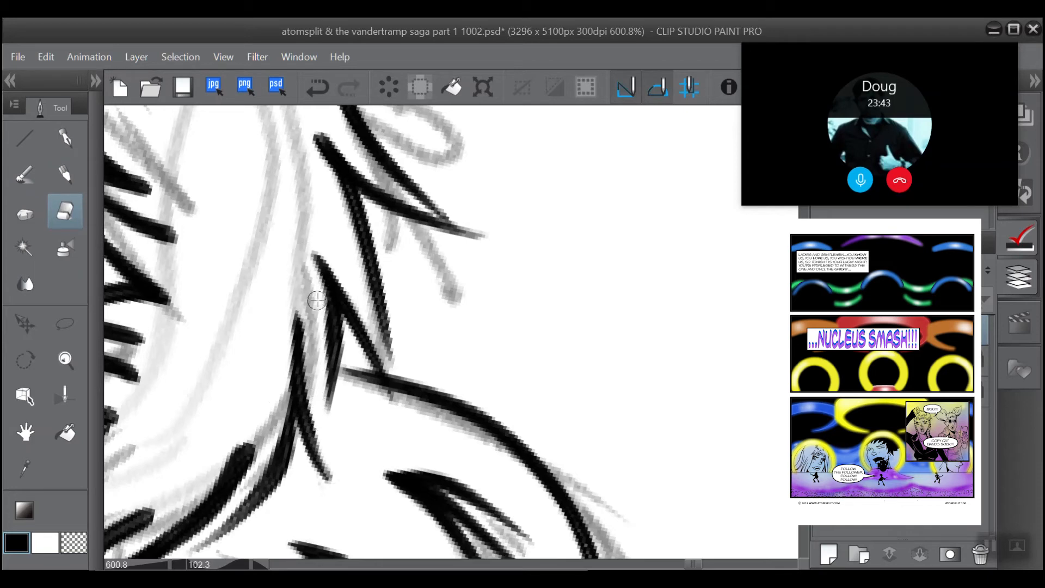
pyautogui.moveTo(318, 300); pyautogui.dragTo(323, 394)
# Step: Sharpen the blunt starts of the crown tuft strokes between the two ears with the eraser
pyautogui.moveTo(336, 252); pyautogui.dragTo(419, 464)
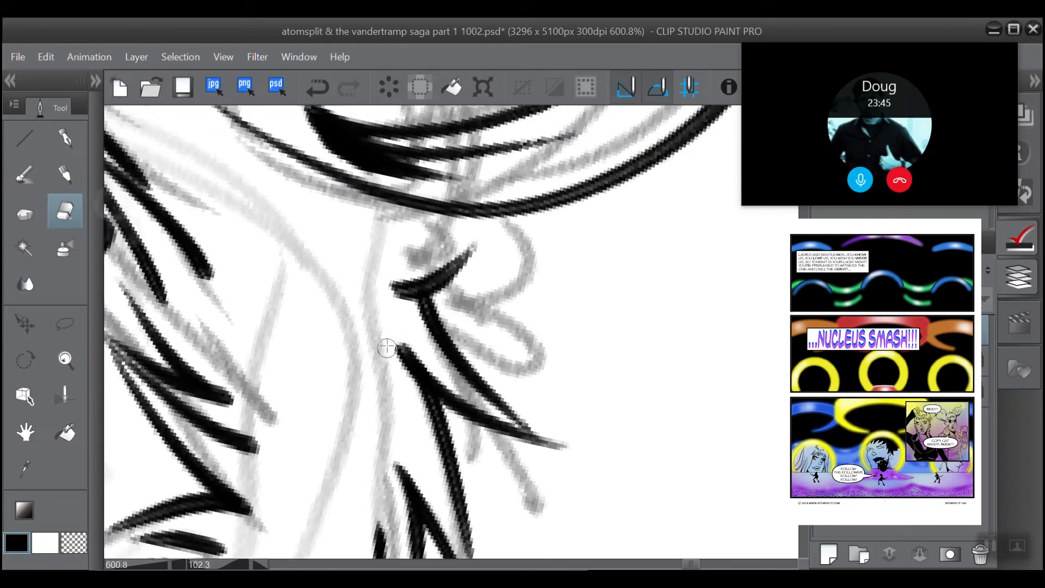
pyautogui.moveTo(395, 340)
pyautogui.mouseDown()
pyautogui.moveTo(421, 464)
pyautogui.moveTo(506, 350)
pyautogui.moveTo(525, 272)
pyautogui.mouseUp()
pyautogui.moveTo(381, 218)
pyautogui.mouseDown()
pyautogui.moveTo(479, 366)
pyautogui.moveTo(486, 292)
pyautogui.moveTo(430, 233)
pyautogui.moveTo(453, 211)
pyautogui.mouseUp()
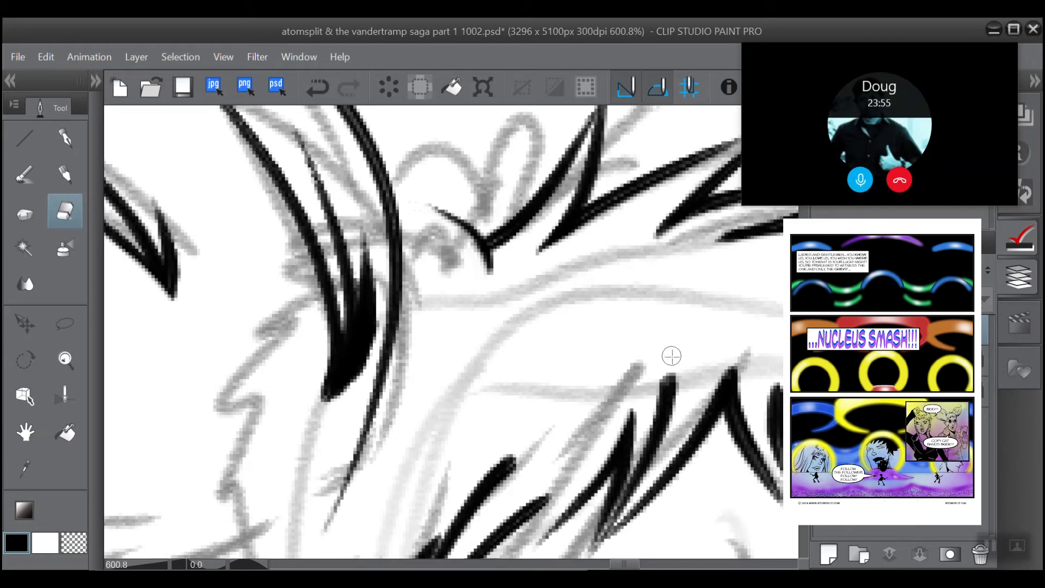
# Step: Taper the blunt upper ends of the fringe strokes above the left-hand lens into fine points with the eraser
pyautogui.moveTo(670, 354)
pyautogui.mouseDown()
pyautogui.moveTo(649, 470)
pyautogui.moveTo(668, 377)
pyautogui.moveTo(667, 445)
pyautogui.mouseUp()
pyautogui.moveTo(668, 362); pyautogui.dragTo(657, 451)
pyautogui.moveTo(533, 441); pyautogui.dragTo(421, 520)
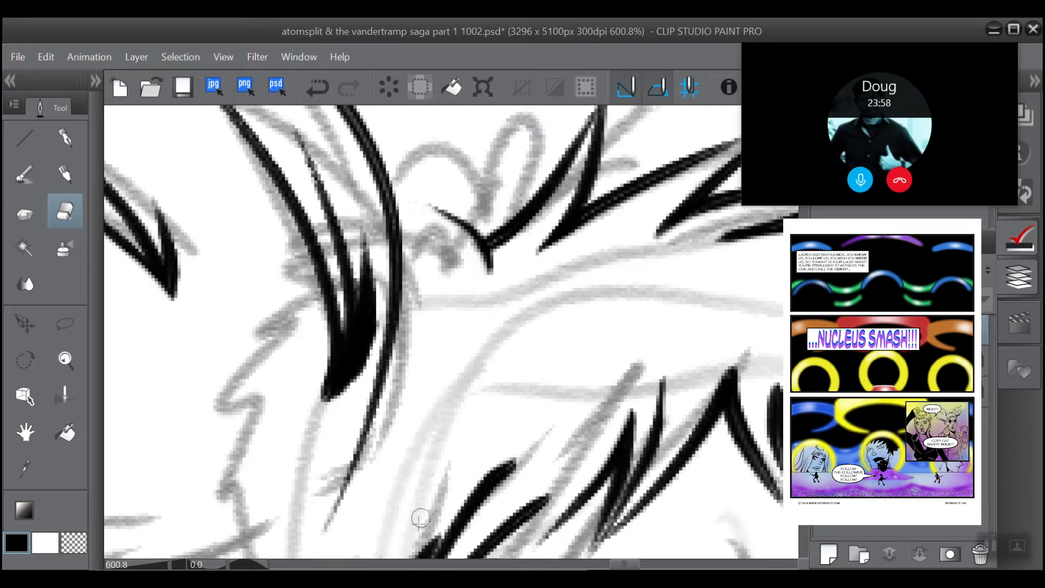
pyautogui.moveTo(506, 458); pyautogui.dragTo(448, 494)
pyautogui.moveTo(530, 451); pyautogui.dragTo(422, 518)
pyautogui.moveTo(502, 463); pyautogui.dragTo(432, 520)
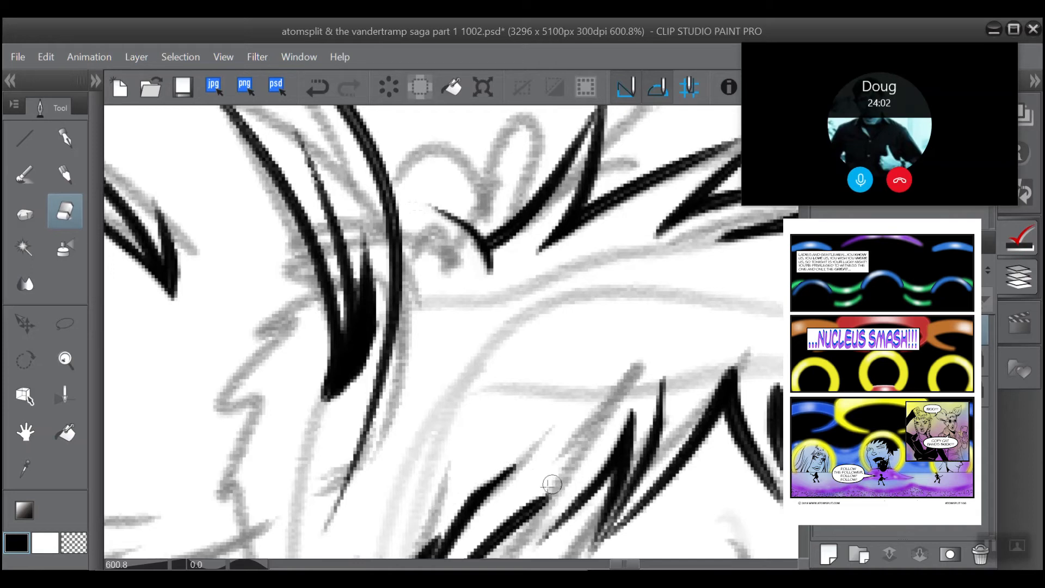
pyautogui.moveTo(553, 485); pyautogui.dragTo(474, 528)
pyautogui.moveTo(532, 455); pyautogui.dragTo(528, 464)
pyautogui.scroll(-4, 529, 463)
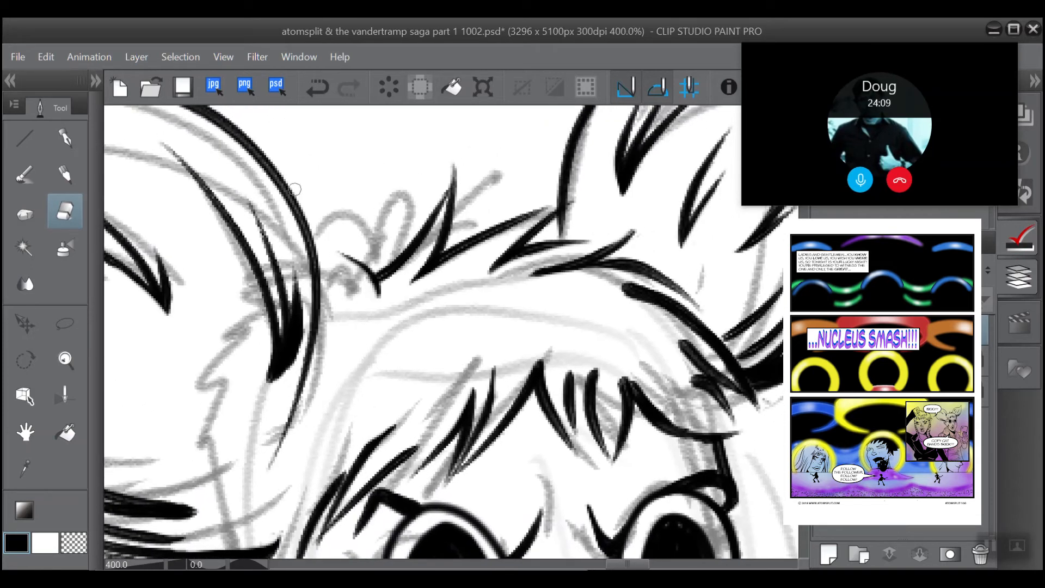
# Step: Ink short tapering hair strokes beside the left-hand ear and above the fringe with the Smooth India ink brush, undoing the misplaced ones
pyautogui.scroll(-3, 297, 144)
pyautogui.scroll(-1, 294, 144)
pyautogui.moveTo(294, 234); pyautogui.dragTo(336, 215)
pyautogui.scroll(2, 301, 262)
pyautogui.scroll(1, 307, 278)
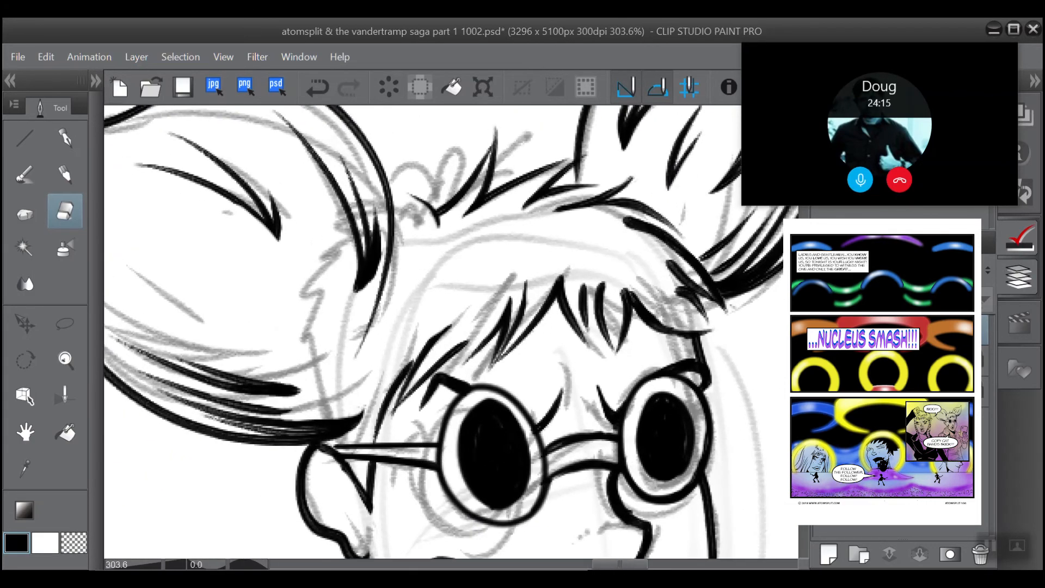
pyautogui.click(24, 174)
pyautogui.click(95, 81)
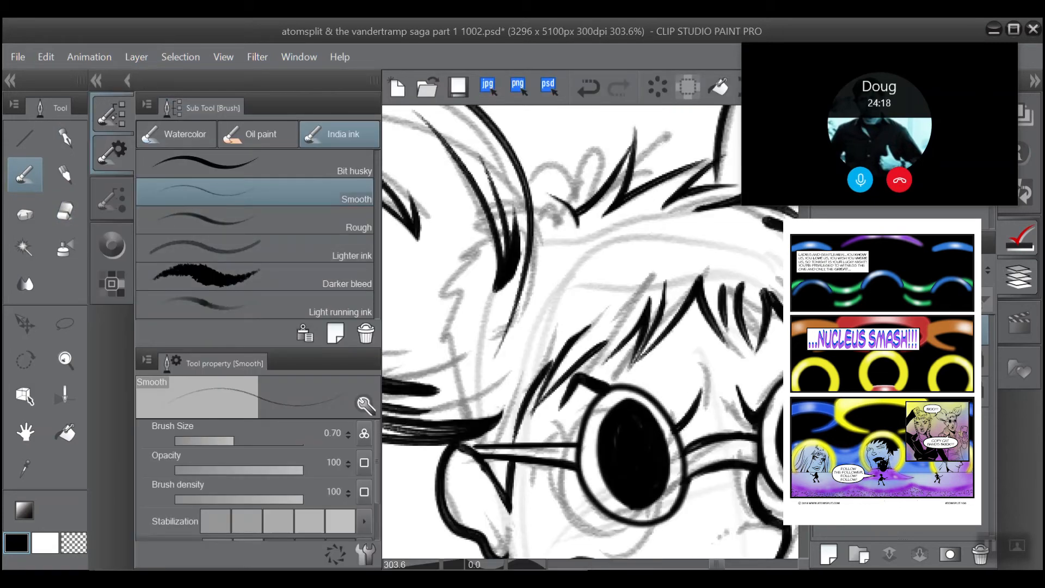
pyautogui.click(112, 199)
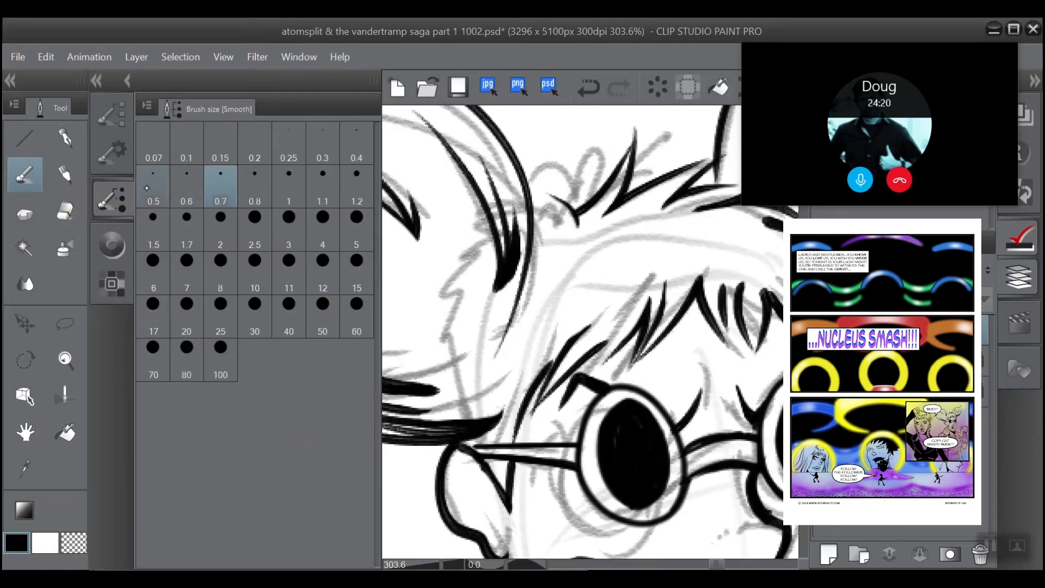
pyautogui.click(96, 80)
pyautogui.scroll(-2, 312, 332)
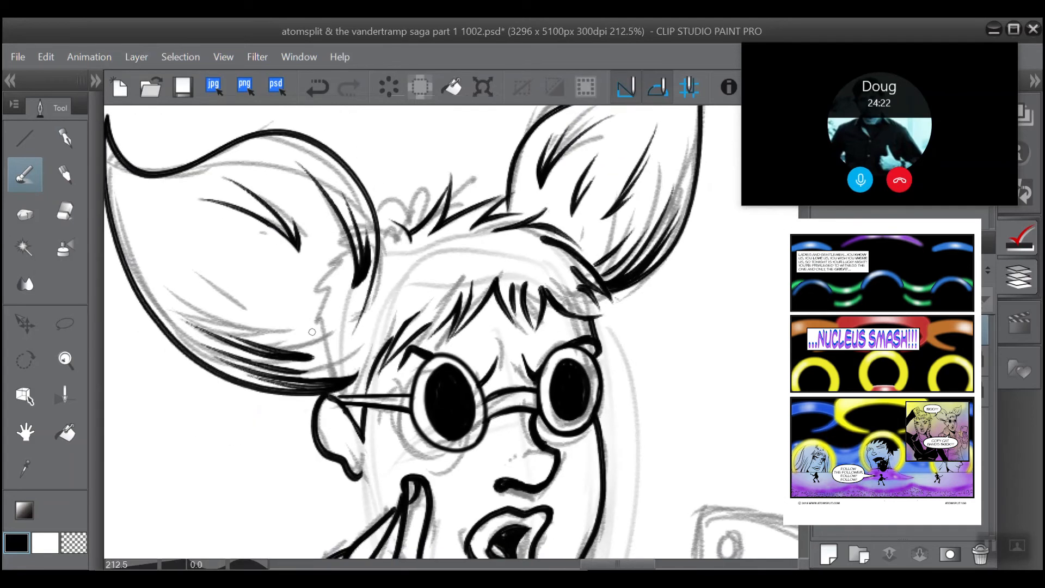
pyautogui.moveTo(312, 331); pyautogui.dragTo(283, 398)
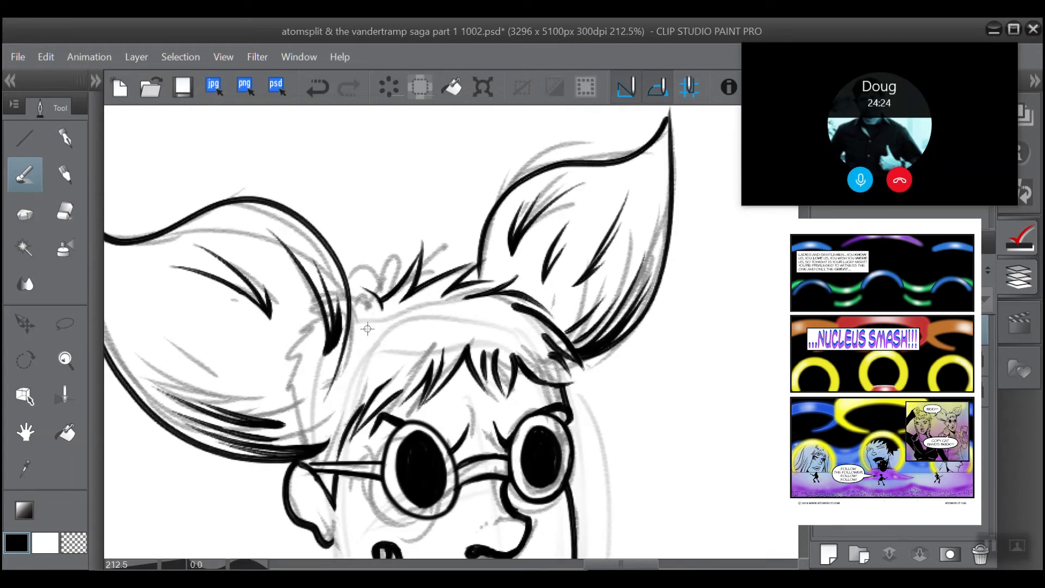
pyautogui.moveTo(357, 305); pyautogui.dragTo(355, 283)
pyautogui.moveTo(381, 316); pyautogui.dragTo(351, 375)
pyautogui.moveTo(384, 336); pyautogui.dragTo(349, 392)
pyautogui.click(318, 87)
pyautogui.click(318, 87)
pyautogui.click(317, 87)
pyautogui.moveTo(335, 462); pyautogui.dragTo(328, 491)
pyautogui.moveTo(358, 407)
pyautogui.mouseDown()
pyautogui.moveTo(397, 373)
pyautogui.moveTo(344, 394)
pyautogui.moveTo(336, 411)
pyautogui.mouseUp()
pyautogui.click(317, 87)
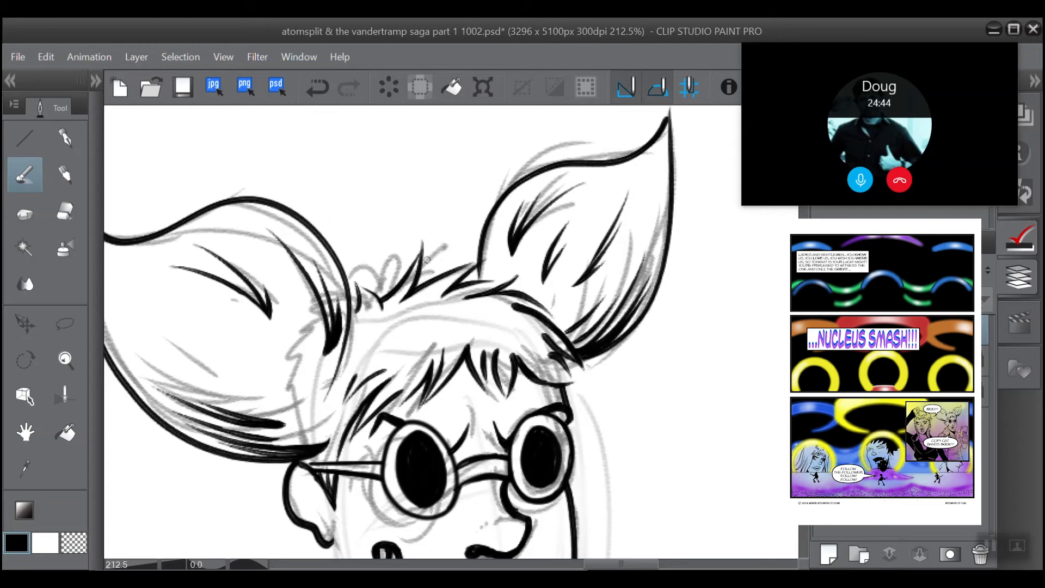
# Step: Ink a thin tapering stroke in the middle of the fringe, and thin the side lock's strokes near the right-hand ear with the eraser
pyautogui.scroll(4, 375, 310)
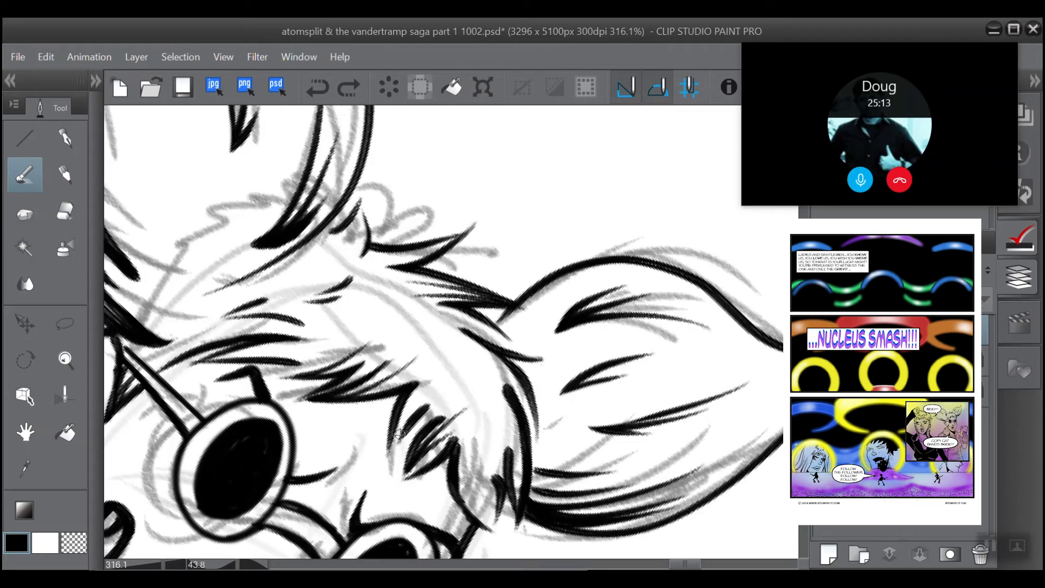
pyautogui.moveTo(399, 434); pyautogui.dragTo(445, 375)
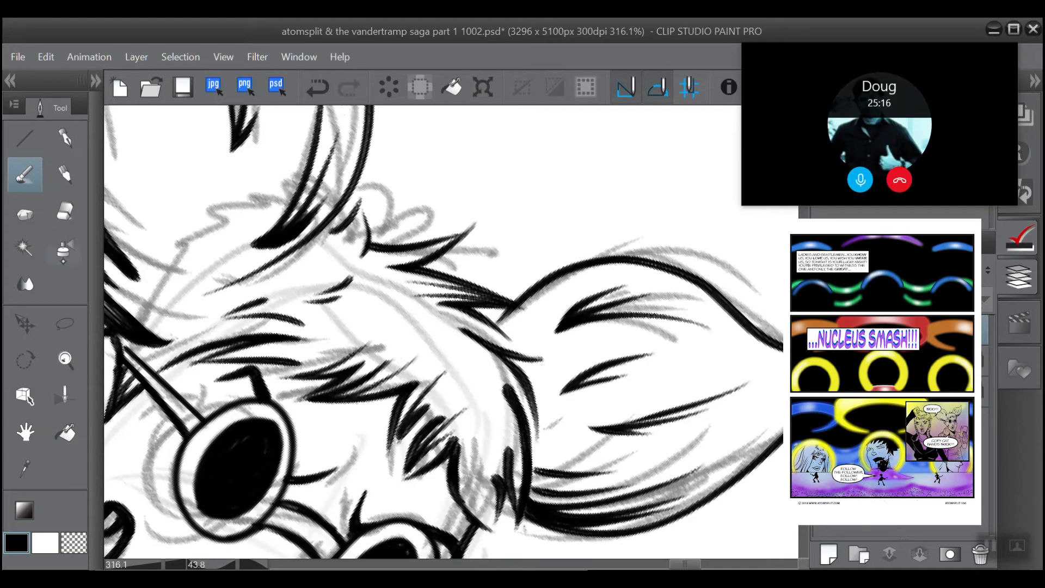
pyautogui.click(65, 210)
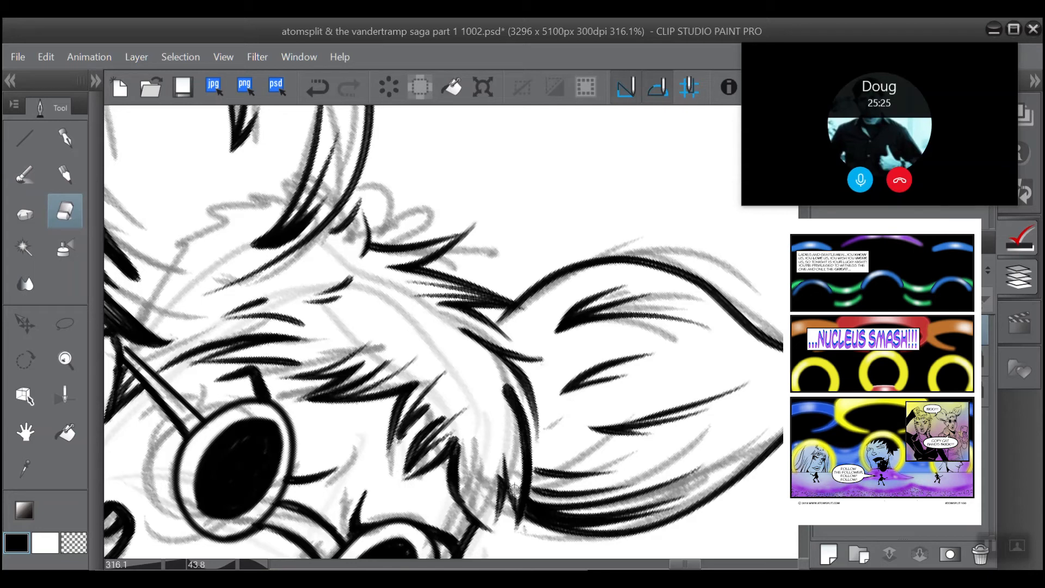
# Step: Ink several tapering strokes fanning up from the tips of the side lock beside the right-hand ear's base
pyautogui.press('b')
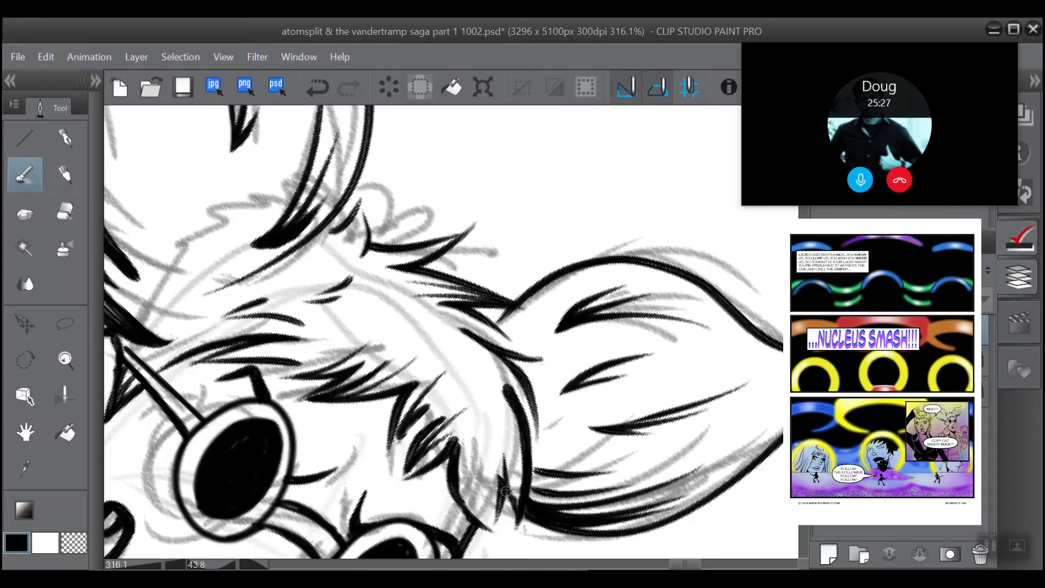
pyautogui.moveTo(515, 504); pyautogui.dragTo(504, 423)
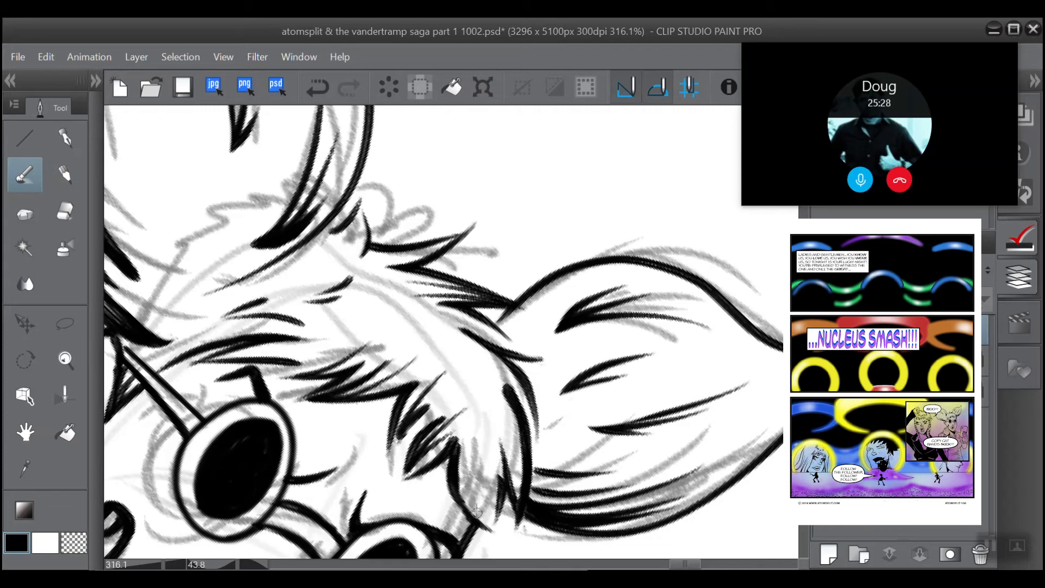
pyautogui.moveTo(490, 518)
pyautogui.mouseDown()
pyautogui.moveTo(492, 466)
pyautogui.moveTo(471, 451)
pyautogui.mouseUp()
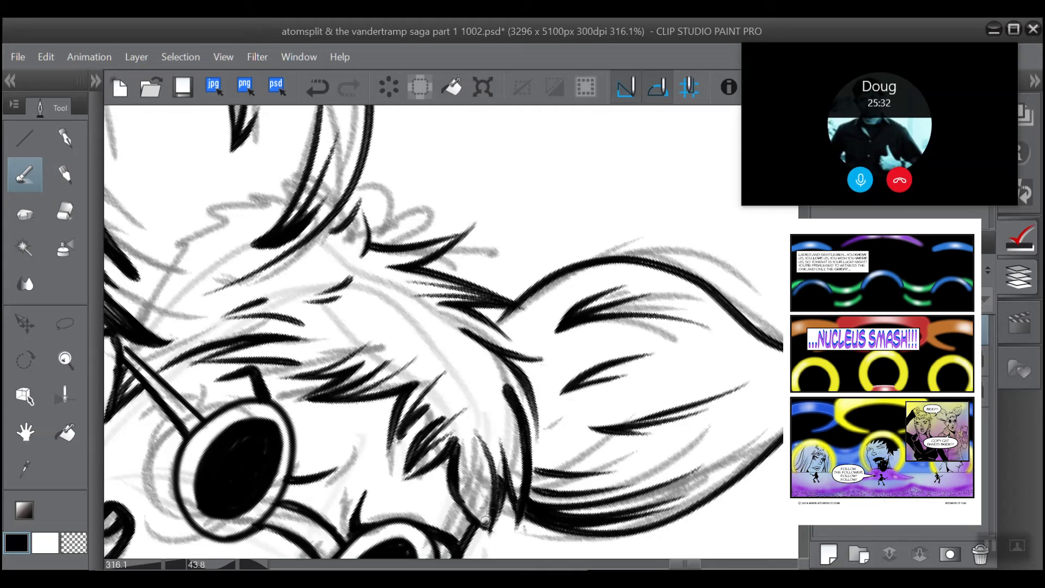
pyautogui.moveTo(485, 521)
pyautogui.mouseDown()
pyautogui.moveTo(471, 502)
pyautogui.moveTo(501, 422)
pyautogui.mouseUp()
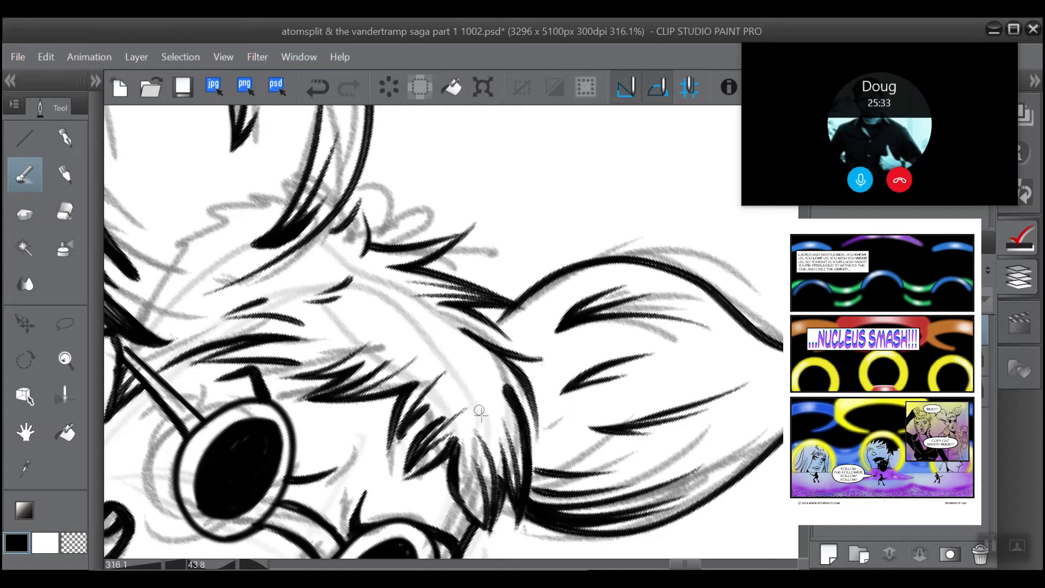
pyautogui.moveTo(520, 507); pyautogui.dragTo(509, 414)
pyautogui.moveTo(497, 375)
pyautogui.mouseDown()
pyautogui.moveTo(395, 403)
pyautogui.moveTo(399, 490)
pyautogui.moveTo(390, 402)
pyautogui.mouseUp()
# Step: Trim the lower end of the fringe's outer edge above the right-hand lens with the eraser and re-ink it as a tapered tip
pyautogui.click(65, 214)
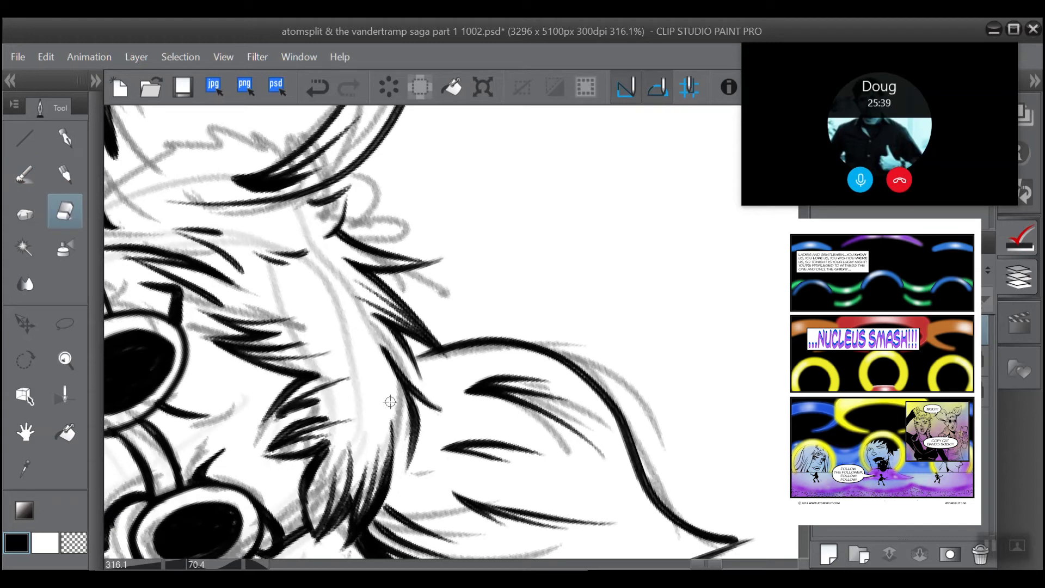
pyautogui.moveTo(407, 358); pyautogui.dragTo(522, 217)
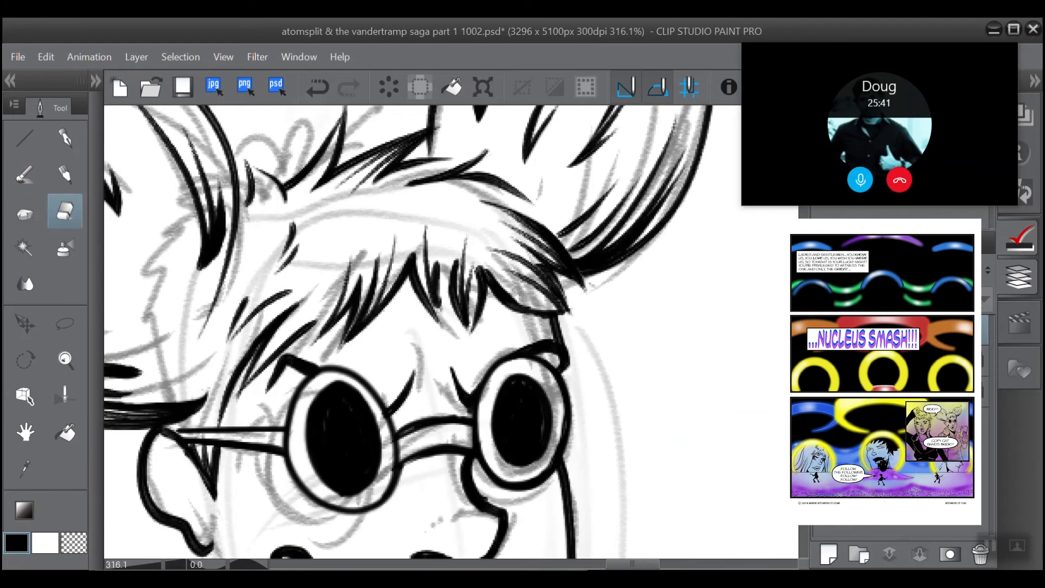
pyautogui.scroll(-1, 452, 332)
pyautogui.scroll(2, 452, 332)
pyautogui.moveTo(645, 332)
pyautogui.mouseDown()
pyautogui.moveTo(478, 304)
pyautogui.moveTo(436, 397)
pyautogui.mouseUp()
pyautogui.scroll(2, 435, 337)
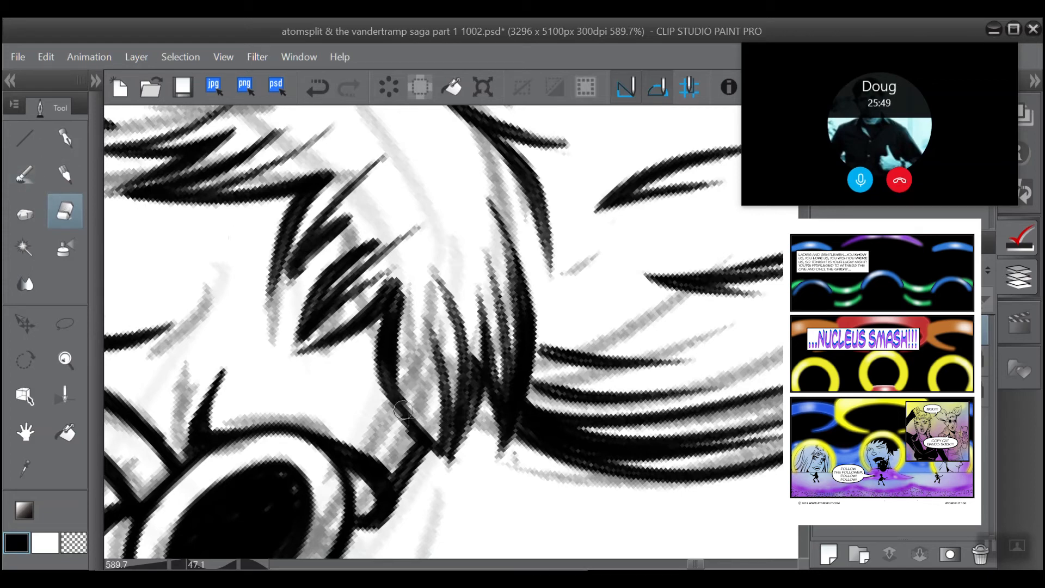
pyautogui.moveTo(403, 409)
pyautogui.mouseDown()
pyautogui.moveTo(430, 410)
pyautogui.moveTo(435, 466)
pyautogui.moveTo(422, 424)
pyautogui.mouseUp()
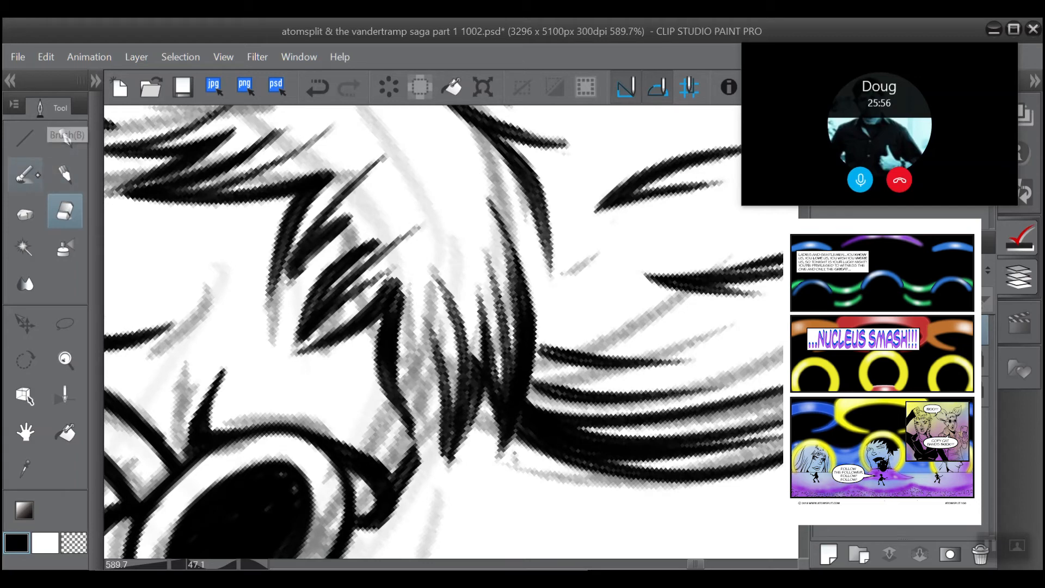
pyautogui.click(25, 174)
pyautogui.moveTo(402, 411); pyautogui.dragTo(434, 469)
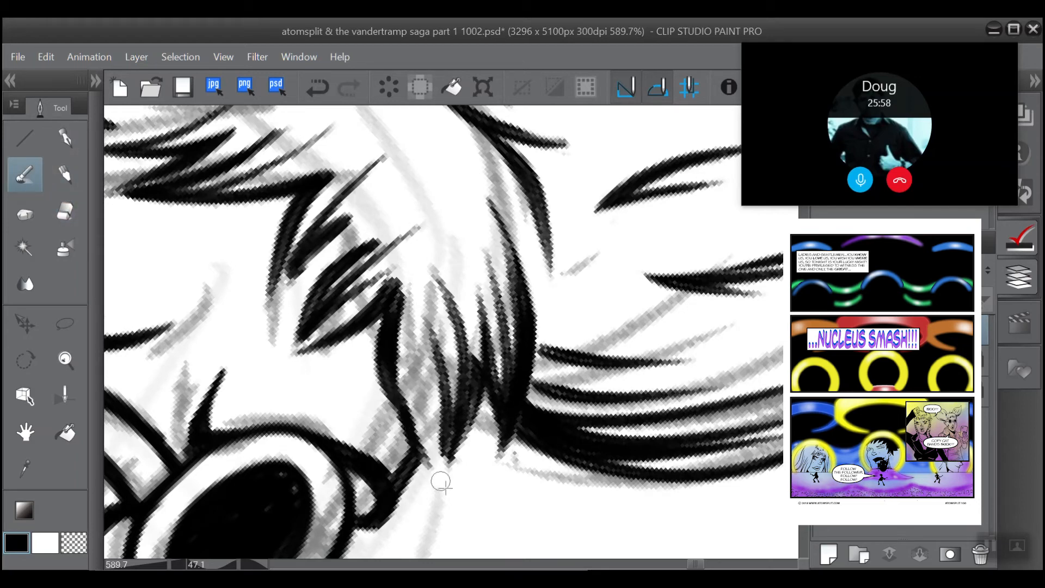
pyautogui.moveTo(393, 393); pyautogui.dragTo(439, 472)
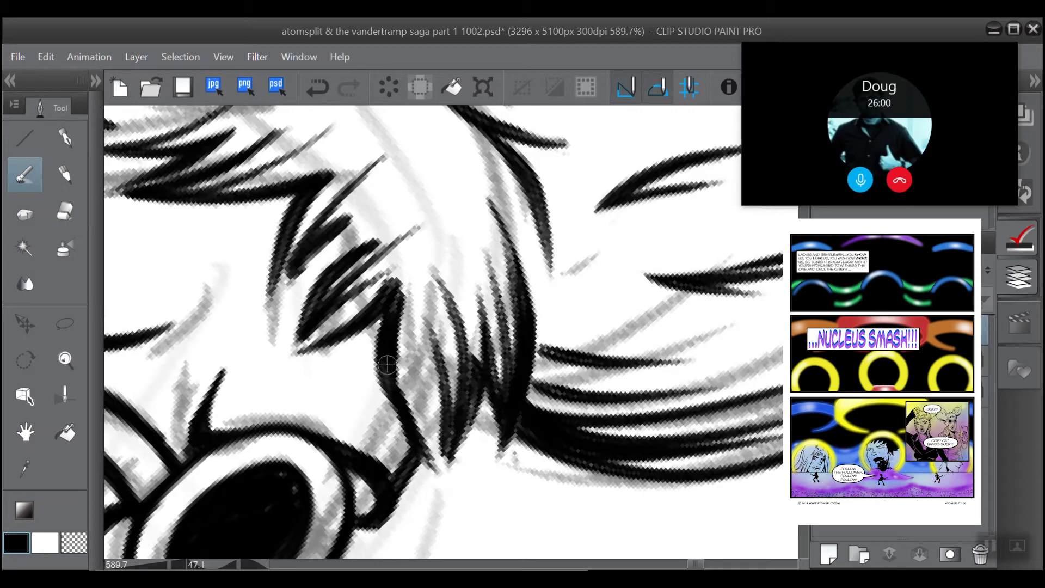
# Step: Ink a tapered stroke at the top of the fringe's outer lock and thin its join with the neighbouring fringe strand using the eraser
pyautogui.moveTo(417, 267); pyautogui.dragTo(399, 364)
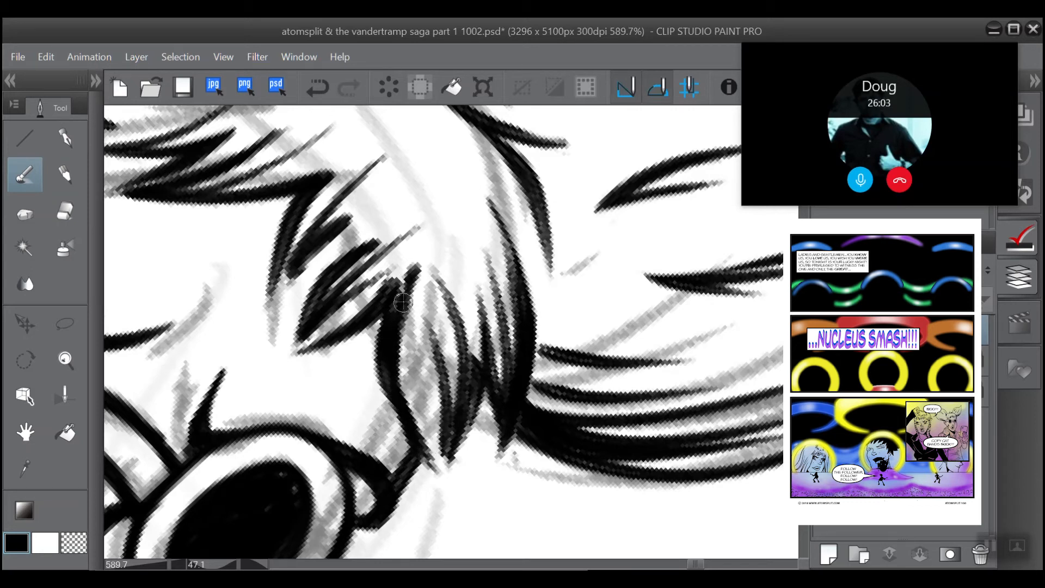
pyautogui.click(65, 211)
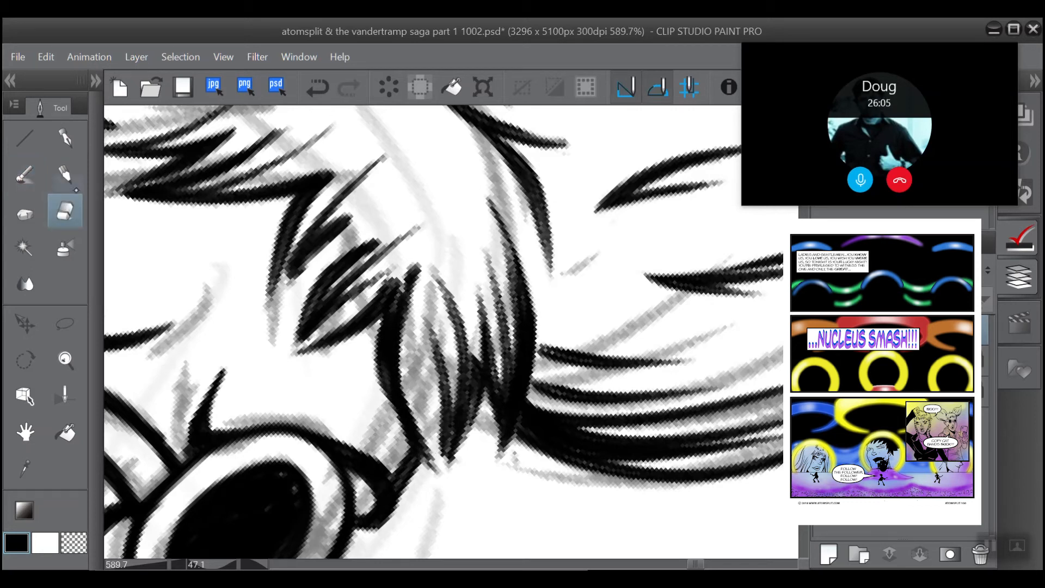
pyautogui.moveTo(409, 264)
pyautogui.mouseDown()
pyautogui.moveTo(365, 304)
pyautogui.moveTo(411, 264)
pyautogui.moveTo(328, 324)
pyautogui.mouseUp()
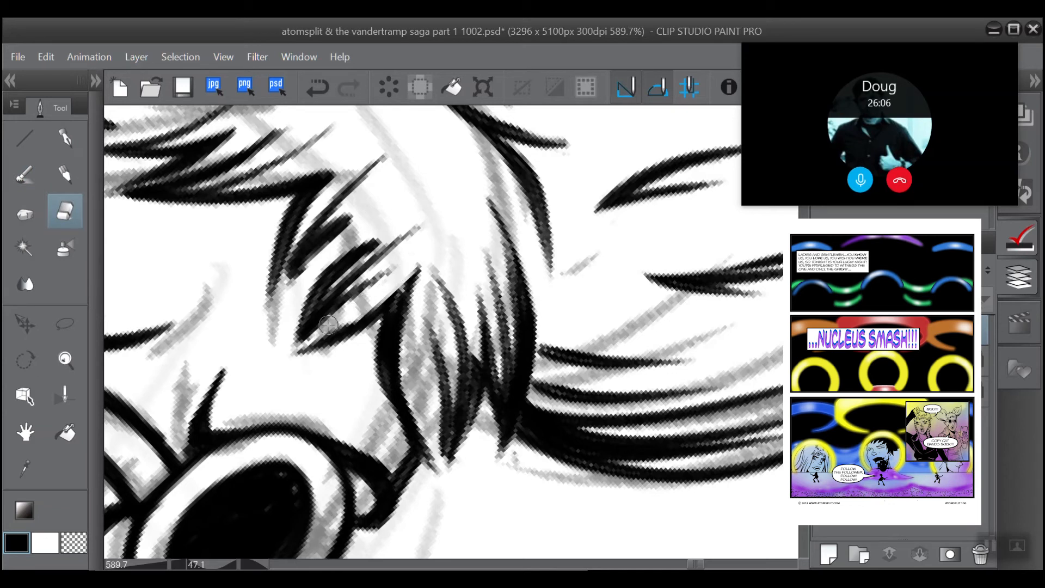
pyautogui.moveTo(378, 298); pyautogui.dragTo(313, 332)
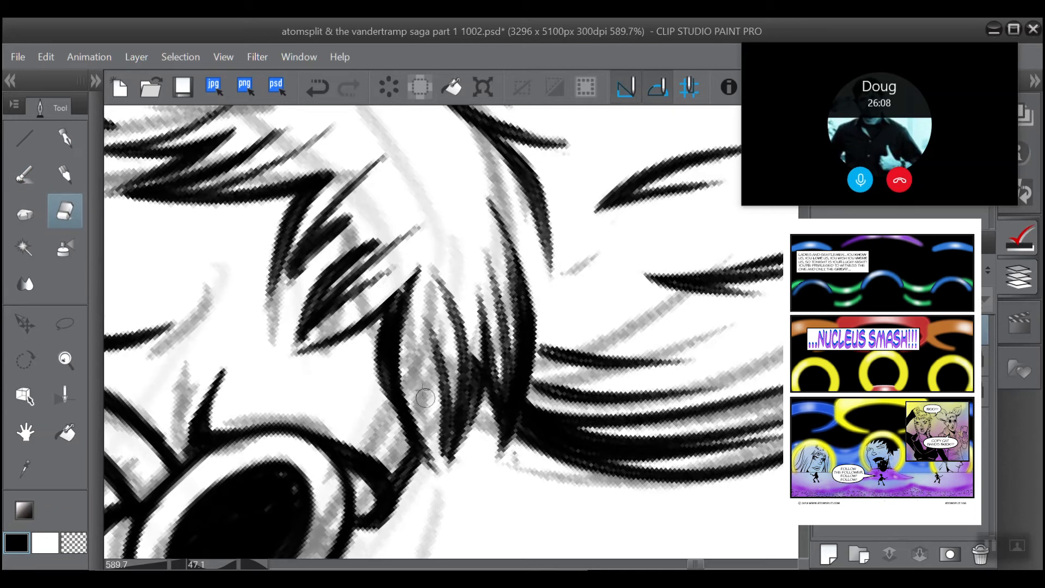
# Step: Ink tapering strokes fanning up from the tip of the fringe's outer lock, and clean up around its point with the eraser
pyautogui.click(25, 174)
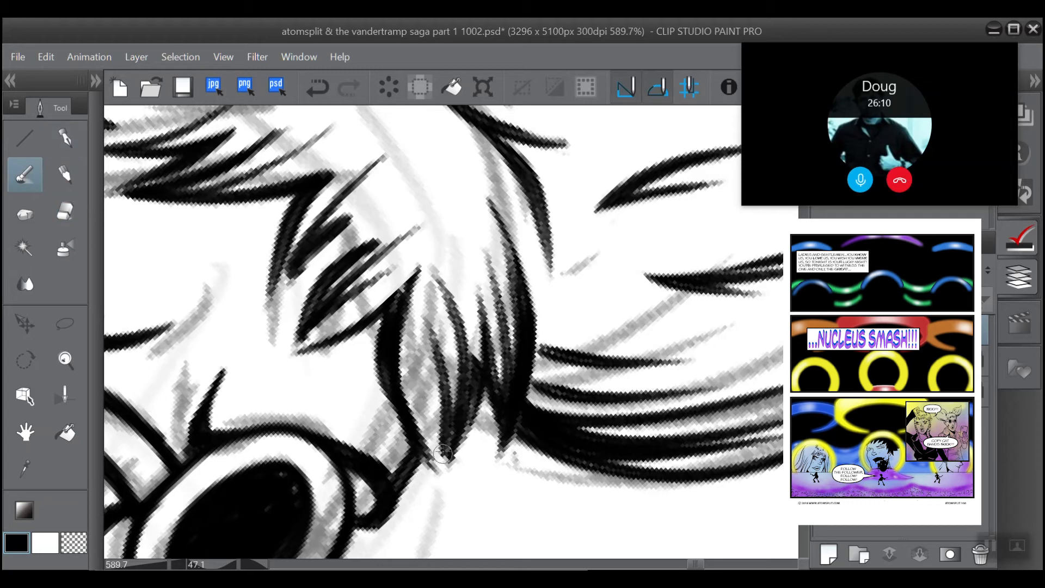
pyautogui.moveTo(439, 462); pyautogui.dragTo(417, 360)
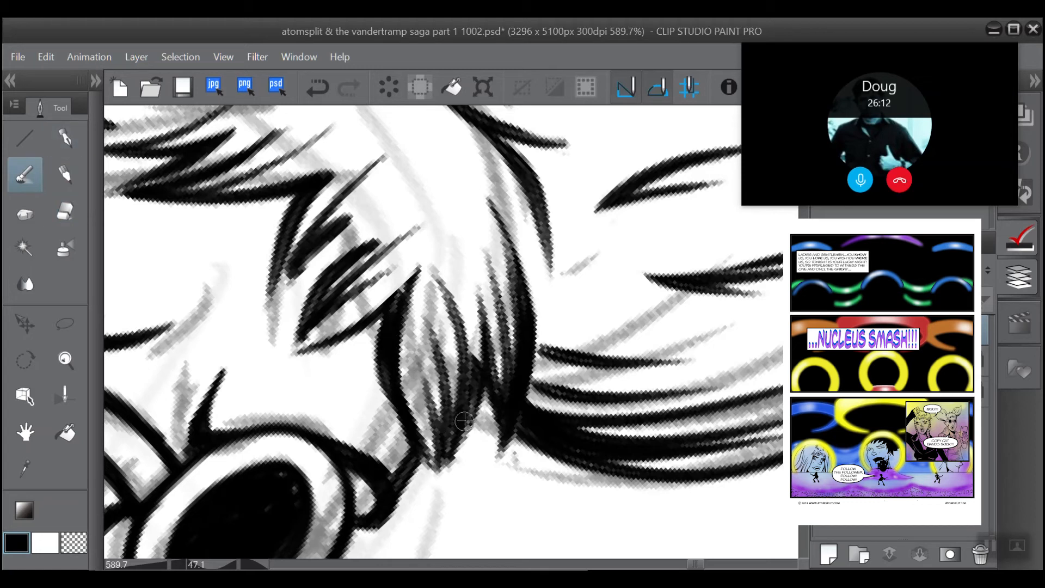
pyautogui.moveTo(443, 460); pyautogui.dragTo(469, 412)
pyautogui.moveTo(437, 477); pyautogui.dragTo(401, 406)
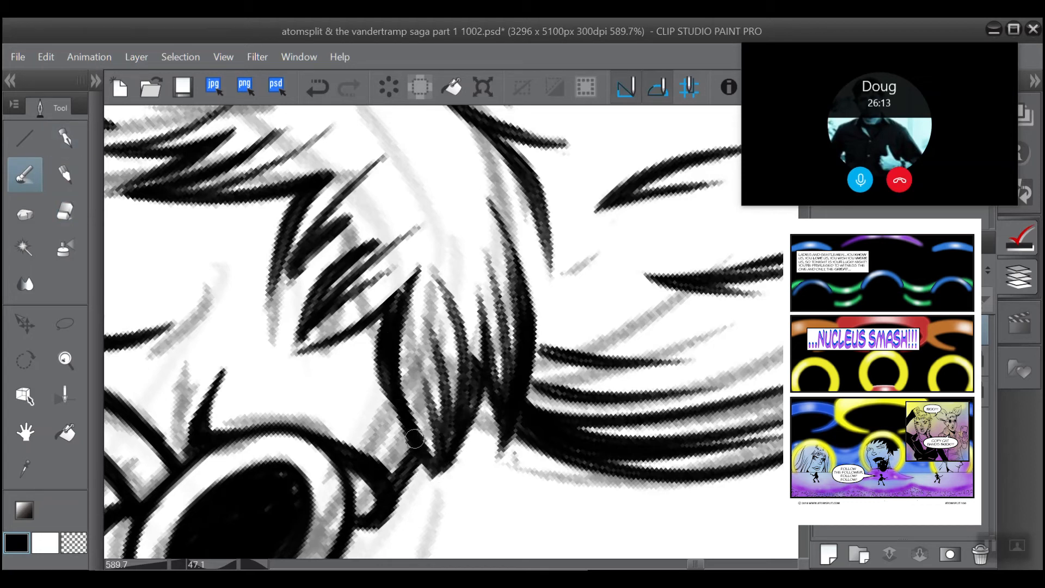
pyautogui.moveTo(436, 476)
pyautogui.mouseDown()
pyautogui.moveTo(463, 435)
pyautogui.moveTo(460, 377)
pyautogui.moveTo(465, 428)
pyautogui.moveTo(427, 481)
pyautogui.moveTo(472, 376)
pyautogui.mouseUp()
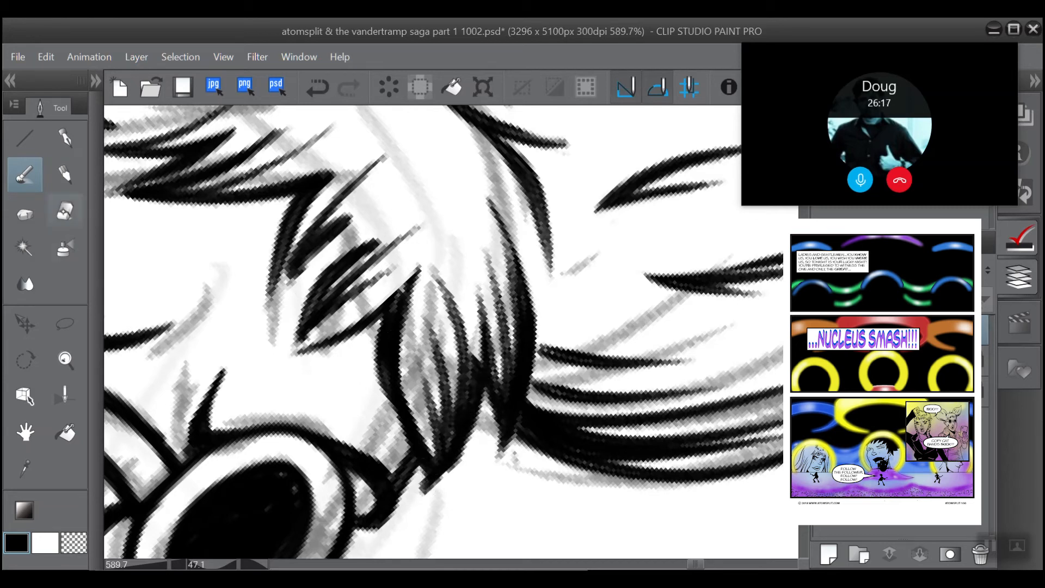
pyautogui.click(64, 211)
pyautogui.moveTo(427, 497); pyautogui.dragTo(477, 440)
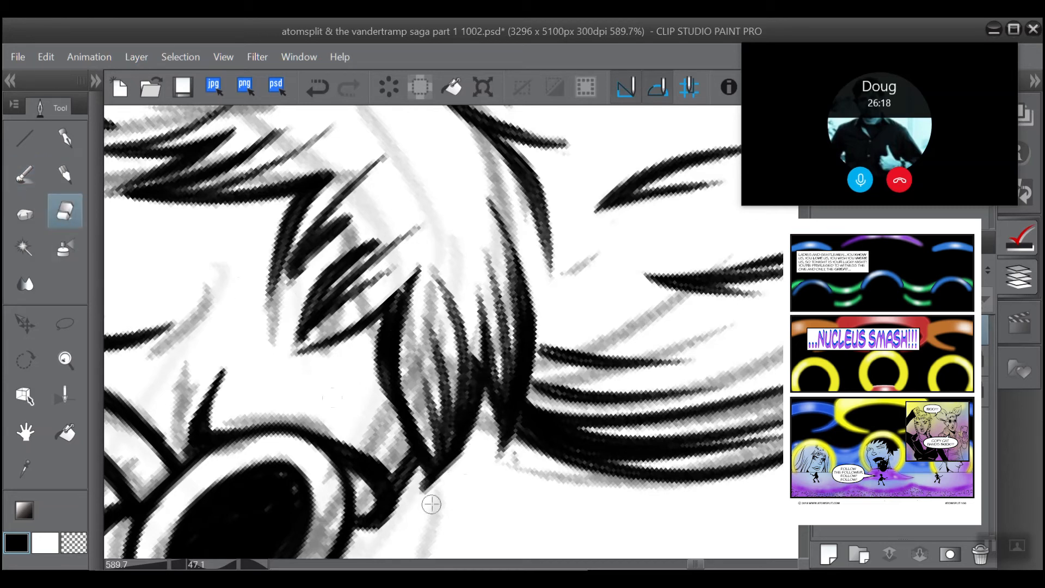
pyautogui.moveTo(445, 489)
pyautogui.mouseDown()
pyautogui.moveTo(425, 506)
pyautogui.moveTo(419, 478)
pyautogui.moveTo(434, 501)
pyautogui.mouseUp()
# Step: Ink the side of the neck below the jaw and the neckerchief's upper edge and curved outer fold around it
pyautogui.scroll(-1, 454, 423)
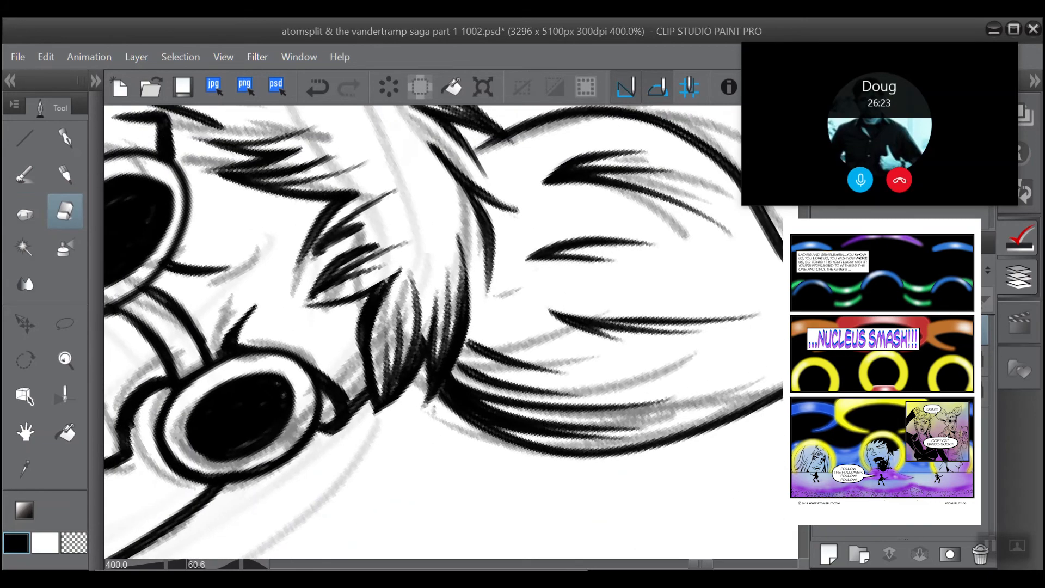
pyautogui.scroll(-1, 339, 272)
pyautogui.moveTo(320, 143); pyautogui.dragTo(458, 250)
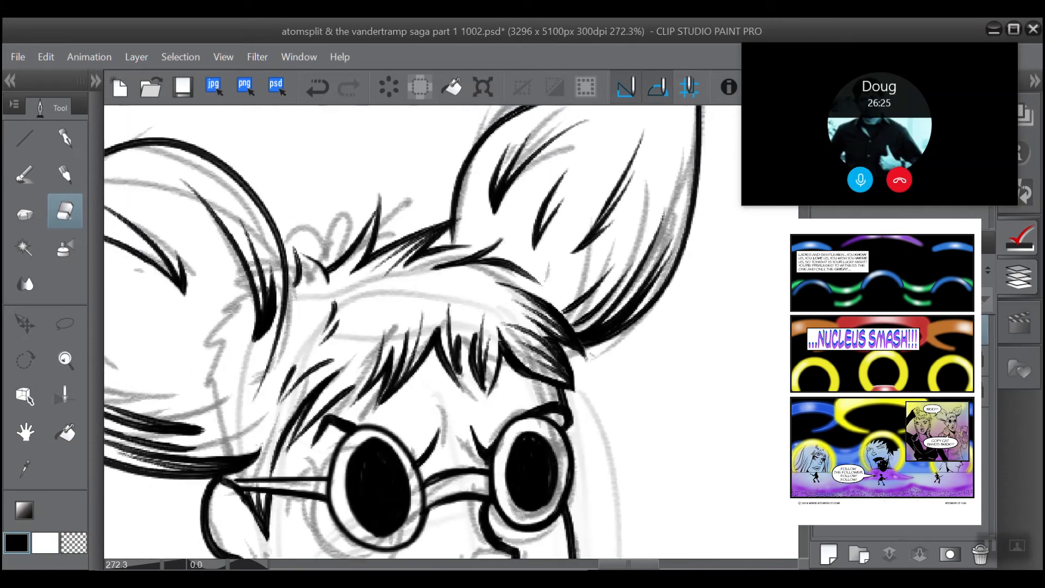
pyautogui.scroll(-1, 337, 169)
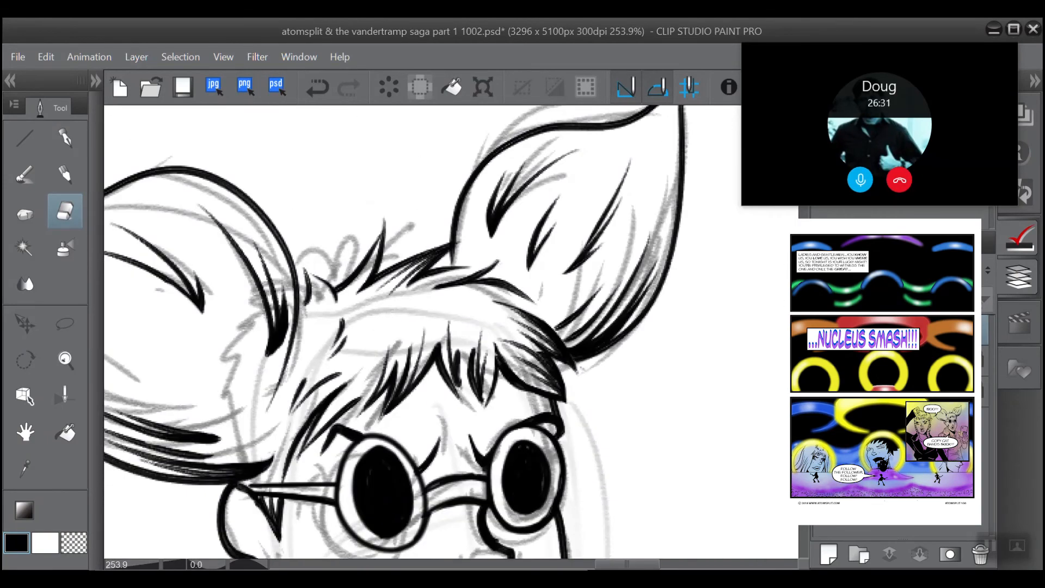
pyautogui.scroll(-6, 432, 388)
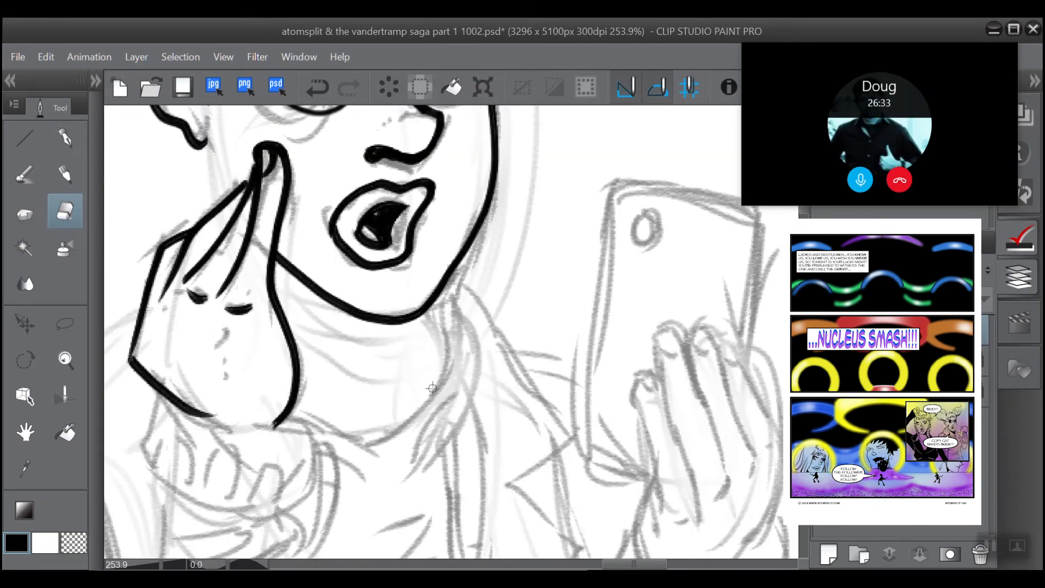
pyautogui.moveTo(427, 313); pyautogui.dragTo(433, 302)
pyautogui.click(310, 89)
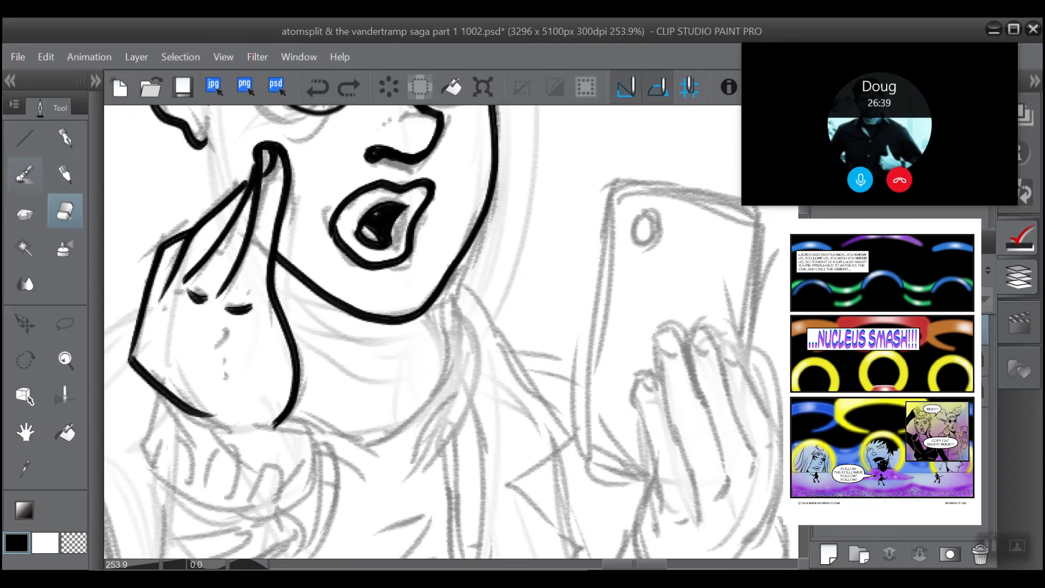
pyautogui.click(25, 174)
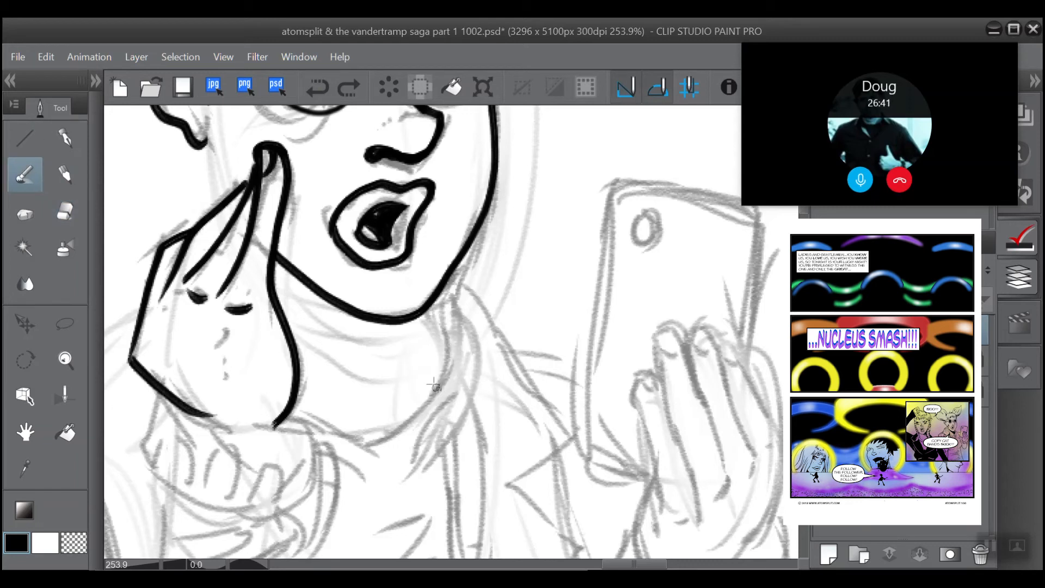
pyautogui.moveTo(439, 390); pyautogui.dragTo(425, 315)
pyautogui.moveTo(438, 390); pyautogui.dragTo(392, 422)
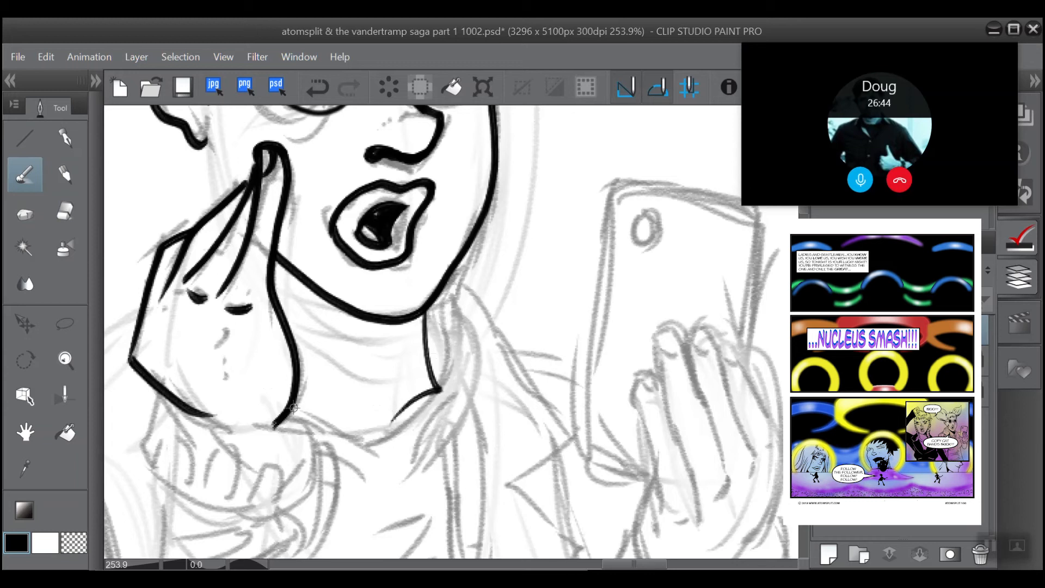
pyautogui.moveTo(293, 408); pyautogui.dragTo(362, 415)
pyautogui.moveTo(375, 443)
pyautogui.mouseDown()
pyautogui.moveTo(447, 372)
pyautogui.moveTo(444, 337)
pyautogui.moveTo(425, 312)
pyautogui.moveTo(449, 308)
pyautogui.moveTo(479, 366)
pyautogui.moveTo(431, 462)
pyautogui.moveTo(414, 509)
pyautogui.mouseUp()
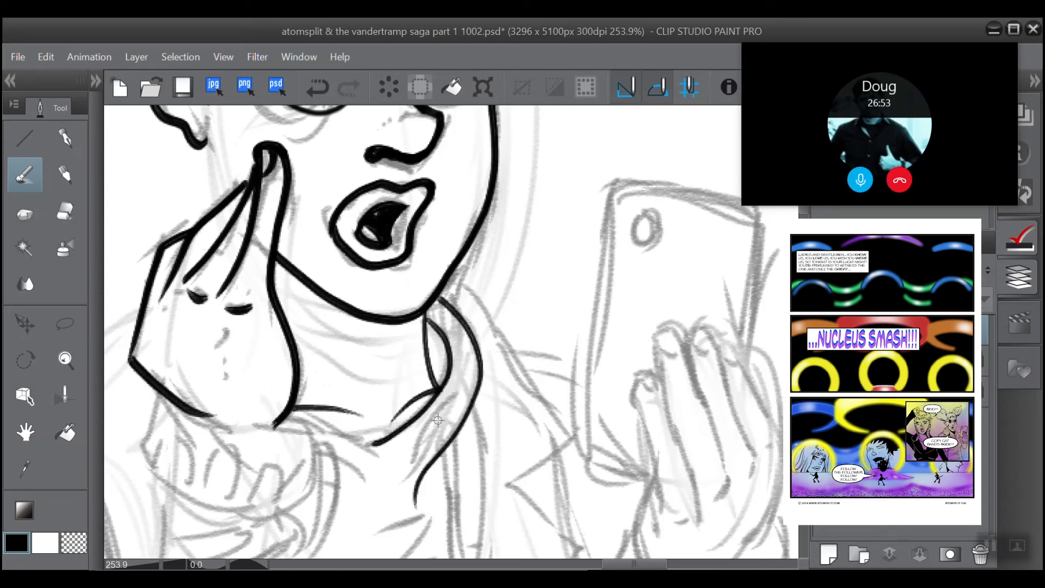
# Step: Ink short tapering crease strokes where the neckerchief gathers below the neck, undoing the misplaced ones and trimming a stroke with the eraser
pyautogui.moveTo(449, 407)
pyautogui.mouseDown()
pyautogui.moveTo(413, 433)
pyautogui.moveTo(405, 462)
pyautogui.mouseUp()
pyautogui.moveTo(449, 407); pyautogui.dragTo(405, 450)
pyautogui.click(320, 100)
pyautogui.moveTo(450, 406)
pyautogui.mouseDown()
pyautogui.moveTo(419, 438)
pyautogui.moveTo(398, 498)
pyautogui.mouseUp()
pyautogui.moveTo(442, 410); pyautogui.dragTo(408, 466)
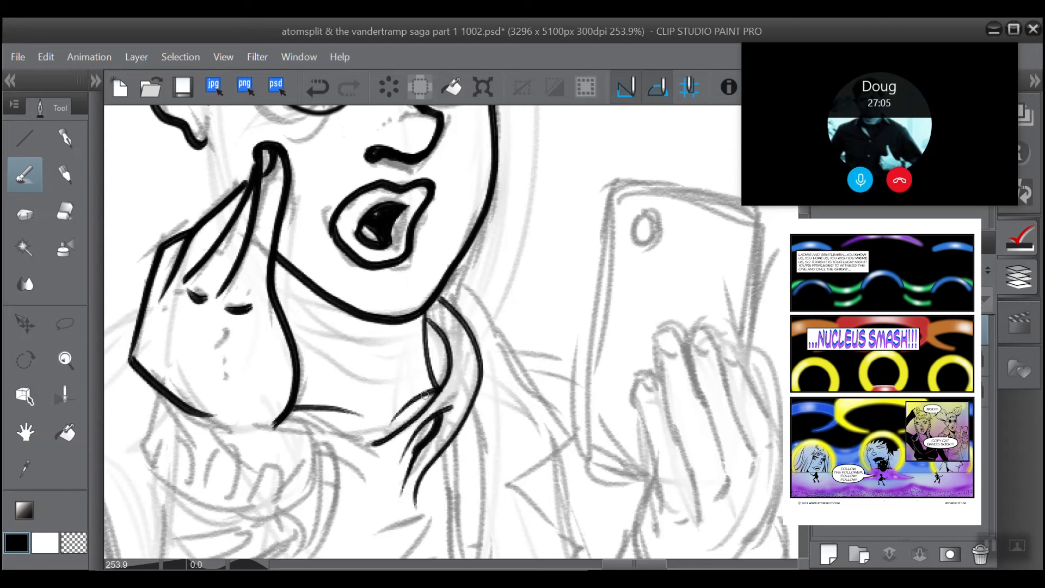
pyautogui.hotkey('ctrl', 'z')
pyautogui.press('e')
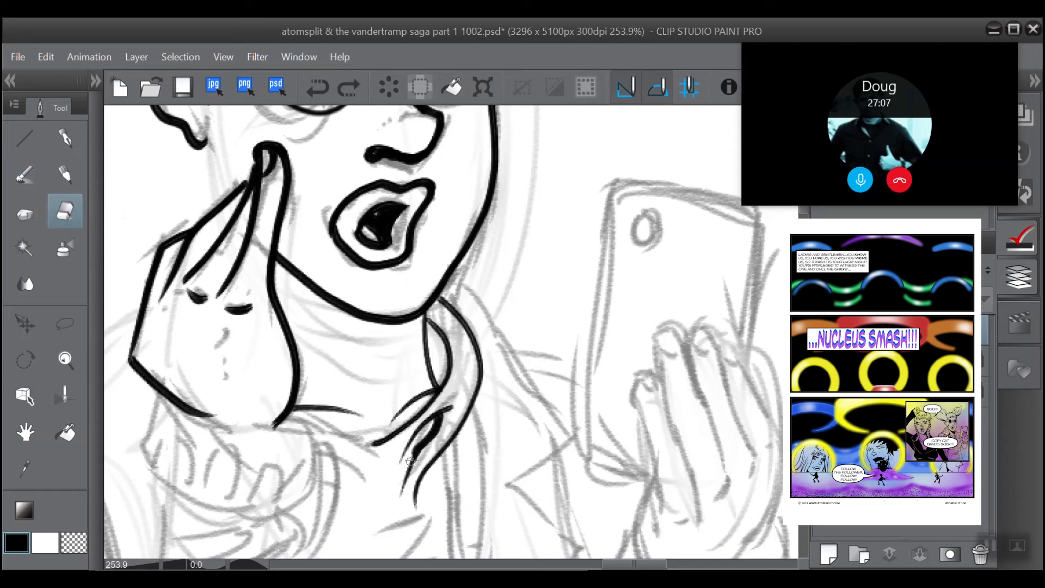
pyautogui.moveTo(420, 435); pyautogui.dragTo(406, 466)
# Step: Ink the two long edges of the narrow fold running down from the neckerchief's gathered side, undoing the misplaced second edge before redrawing it
pyautogui.scroll(-2, 410, 175)
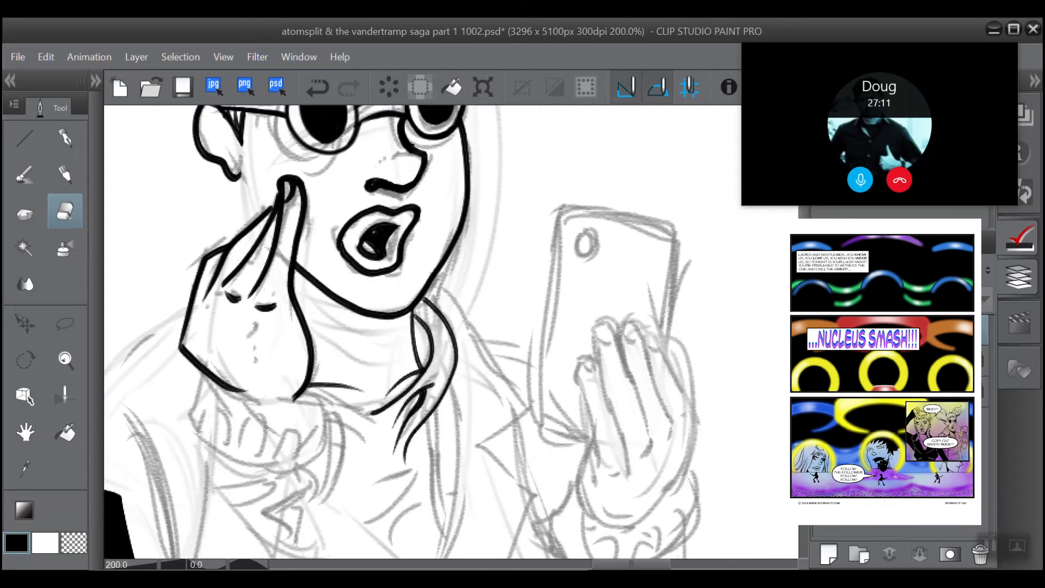
pyautogui.scroll(2, 357, 159)
pyautogui.moveTo(357, 159); pyautogui.dragTo(315, 76)
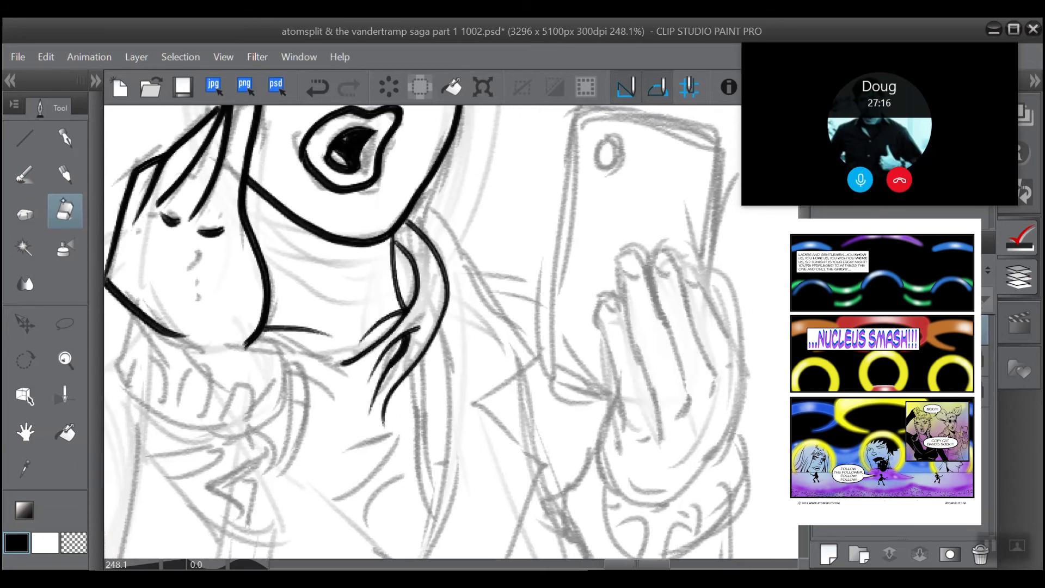
pyautogui.click(25, 174)
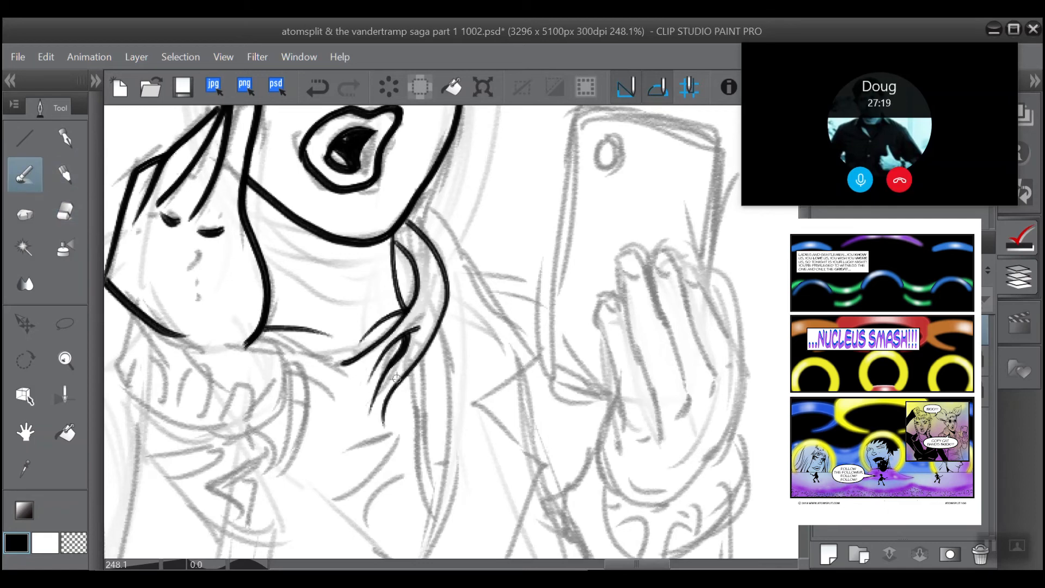
pyautogui.moveTo(400, 385)
pyautogui.mouseDown()
pyautogui.moveTo(411, 461)
pyautogui.moveTo(430, 527)
pyautogui.mouseUp()
pyautogui.moveTo(405, 376); pyautogui.dragTo(440, 523)
pyautogui.hotkey('ctrl', 'z')
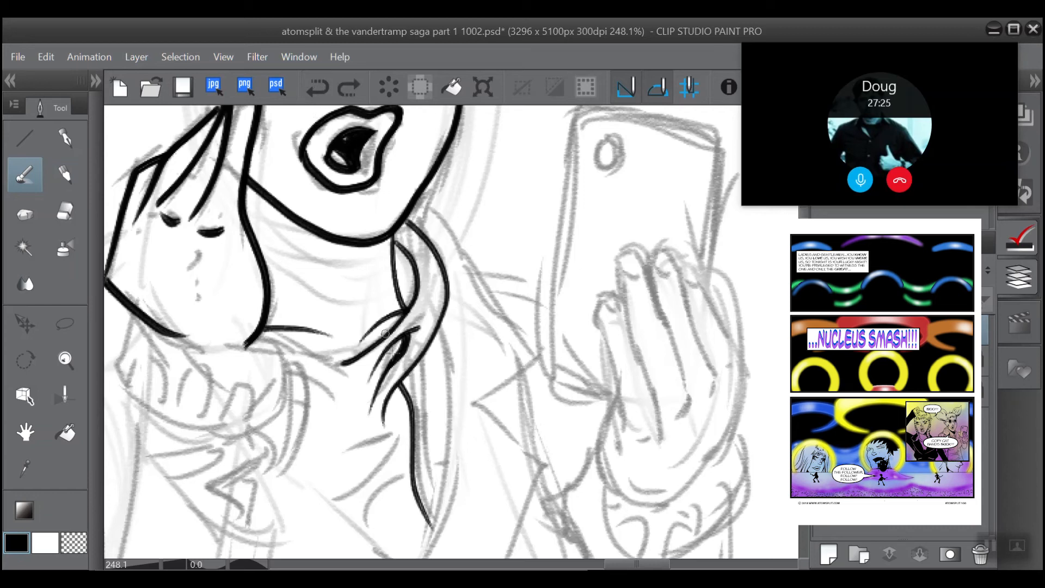
pyautogui.moveTo(407, 376)
pyautogui.mouseDown()
pyautogui.moveTo(422, 400)
pyautogui.moveTo(424, 475)
pyautogui.moveTo(450, 508)
pyautogui.moveTo(427, 500)
pyautogui.moveTo(433, 532)
pyautogui.mouseUp()
# Step: Ink tapering fold strokes down the neckerchief just beneath the raised hand's wrist
pyautogui.moveTo(387, 422); pyautogui.dragTo(451, 427)
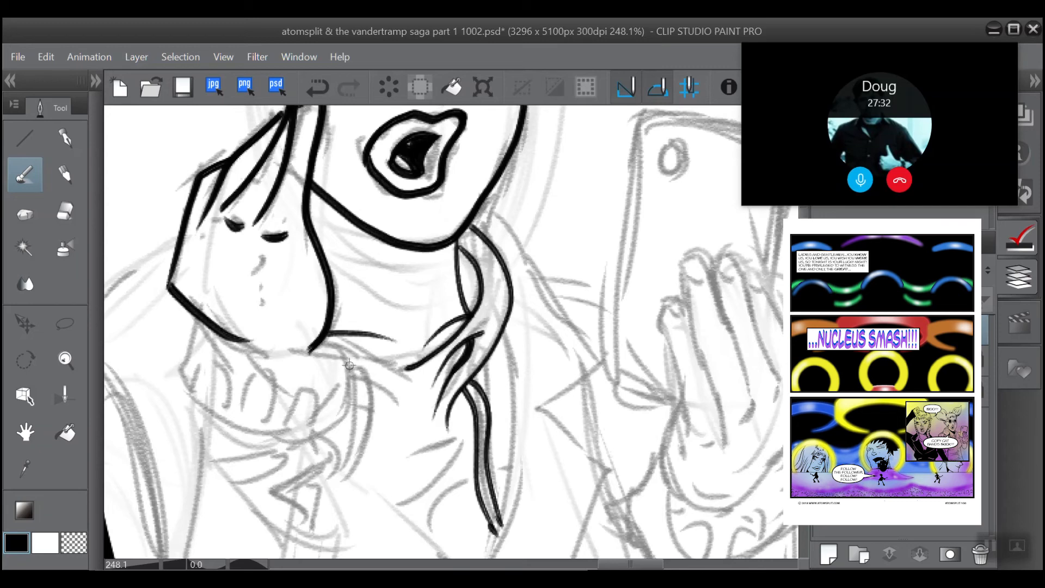
pyautogui.moveTo(345, 364); pyautogui.dragTo(394, 432)
pyautogui.moveTo(370, 388); pyautogui.dragTo(349, 484)
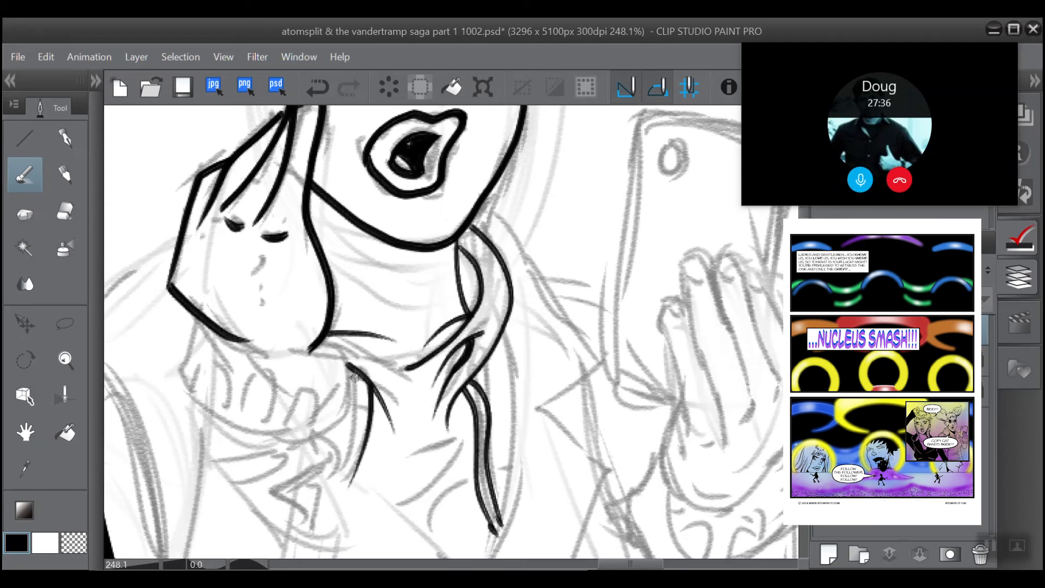
pyautogui.moveTo(359, 392); pyautogui.dragTo(346, 479)
pyautogui.moveTo(353, 375); pyautogui.dragTo(344, 453)
# Step: Ink the small looped crease in the middle of the neckerchief and the line joining its neckline fold to the raised hand
pyautogui.moveTo(397, 384); pyautogui.dragTo(412, 436)
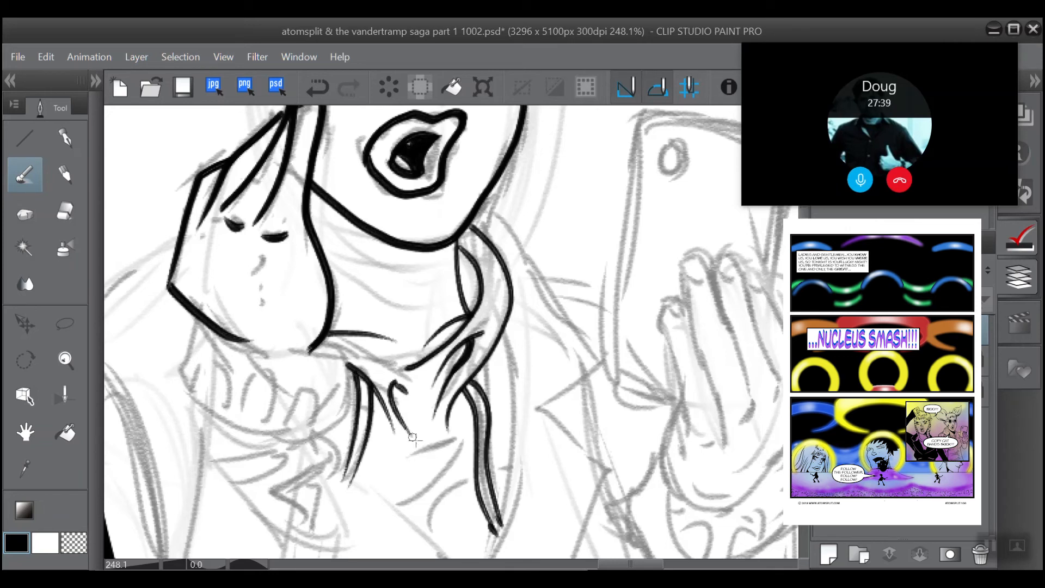
pyautogui.moveTo(397, 389); pyautogui.dragTo(401, 413)
pyautogui.moveTo(401, 368); pyautogui.dragTo(338, 337)
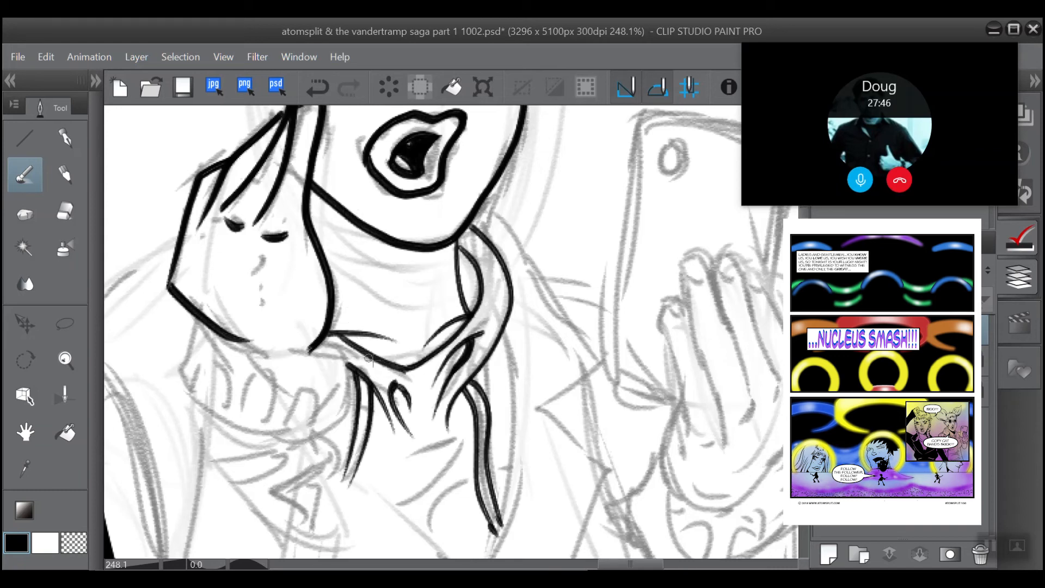
pyautogui.moveTo(399, 369); pyautogui.dragTo(417, 389)
# Step: Ink the neckerchief's two outer edges down to its triangular point, redrawing the misplaced strokes, and trim the overshoots with the eraser
pyautogui.moveTo(330, 151); pyautogui.dragTo(309, 71)
pyautogui.moveTo(469, 287)
pyautogui.mouseDown()
pyautogui.moveTo(462, 261)
pyautogui.moveTo(483, 267)
pyautogui.moveTo(436, 472)
pyautogui.mouseUp()
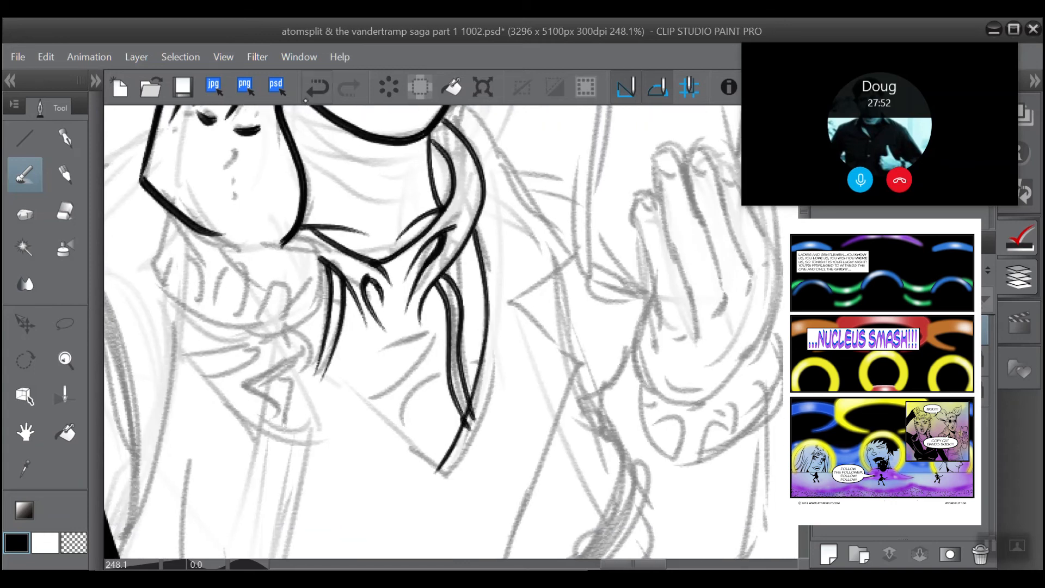
pyautogui.hotkey('ctrl', 'z')
pyautogui.moveTo(469, 229)
pyautogui.mouseDown()
pyautogui.moveTo(480, 256)
pyautogui.moveTo(477, 385)
pyautogui.moveTo(440, 472)
pyautogui.mouseUp()
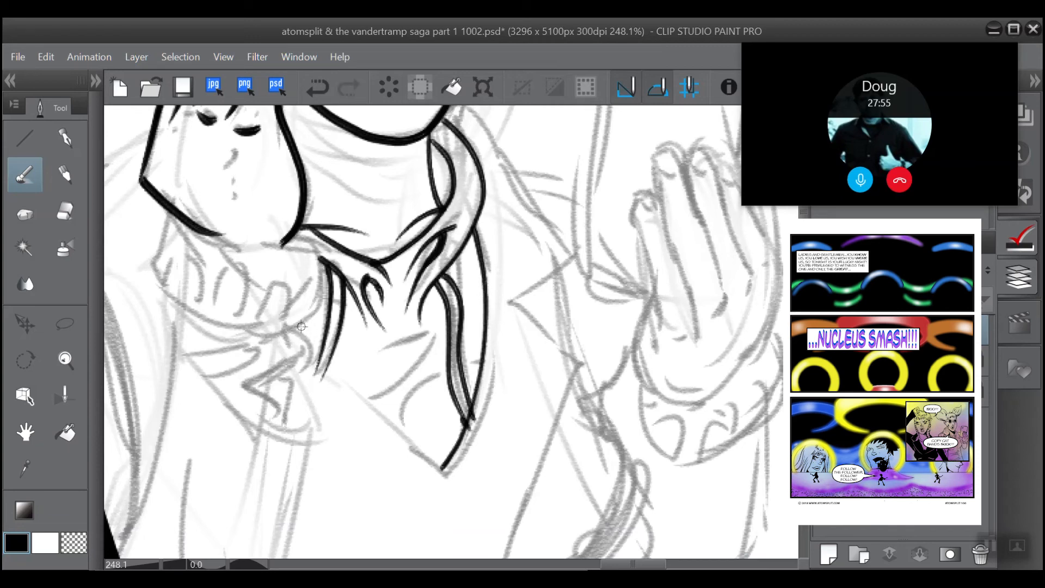
pyautogui.moveTo(303, 326); pyautogui.dragTo(434, 486)
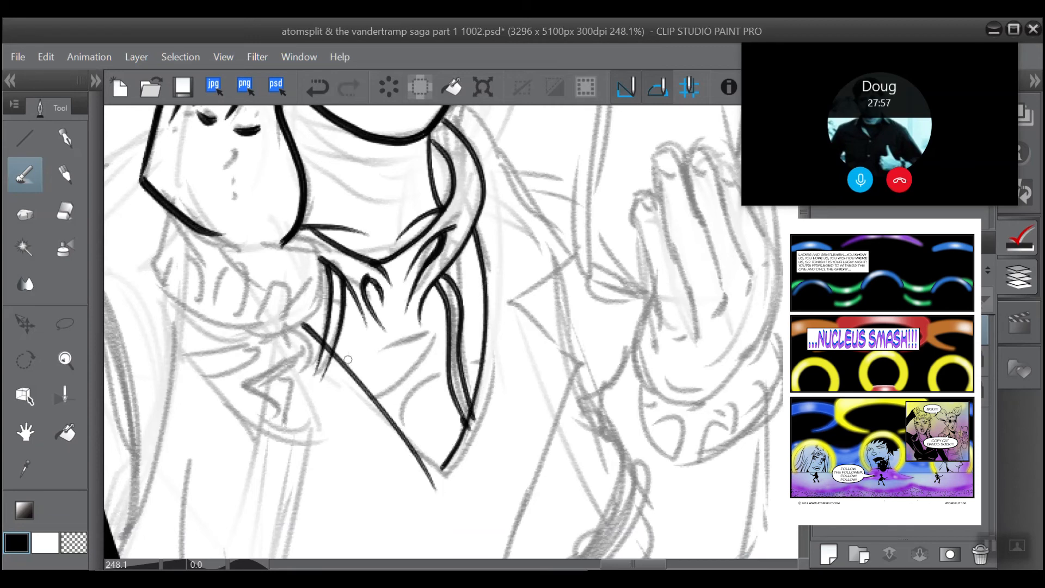
pyautogui.hotkey('ctrl', 'z')
pyautogui.moveTo(303, 325)
pyautogui.mouseDown()
pyautogui.moveTo(441, 479)
pyautogui.moveTo(427, 479)
pyautogui.mouseUp()
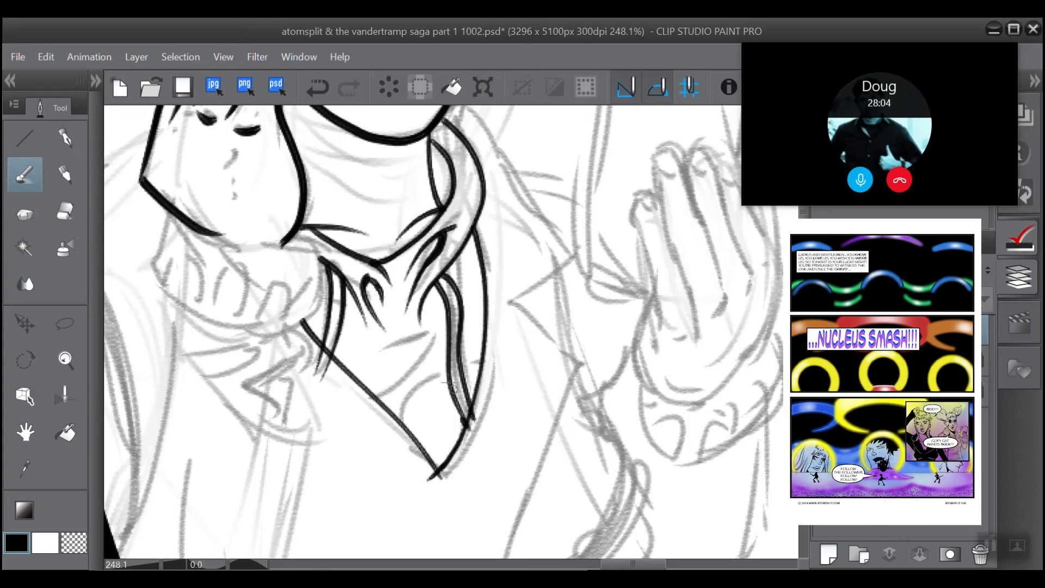
pyautogui.press('e')
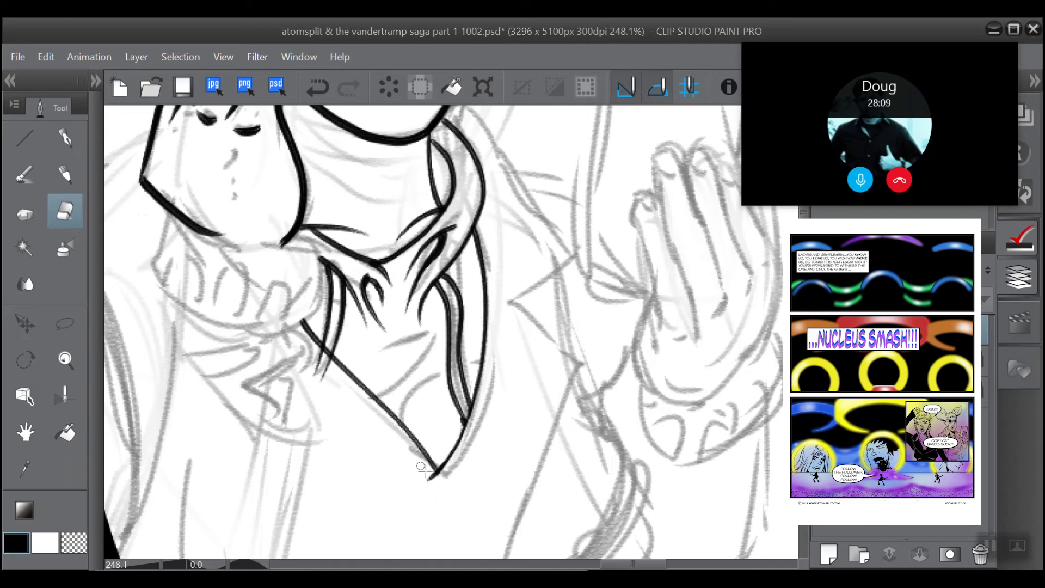
pyautogui.moveTo(431, 478); pyautogui.dragTo(417, 460)
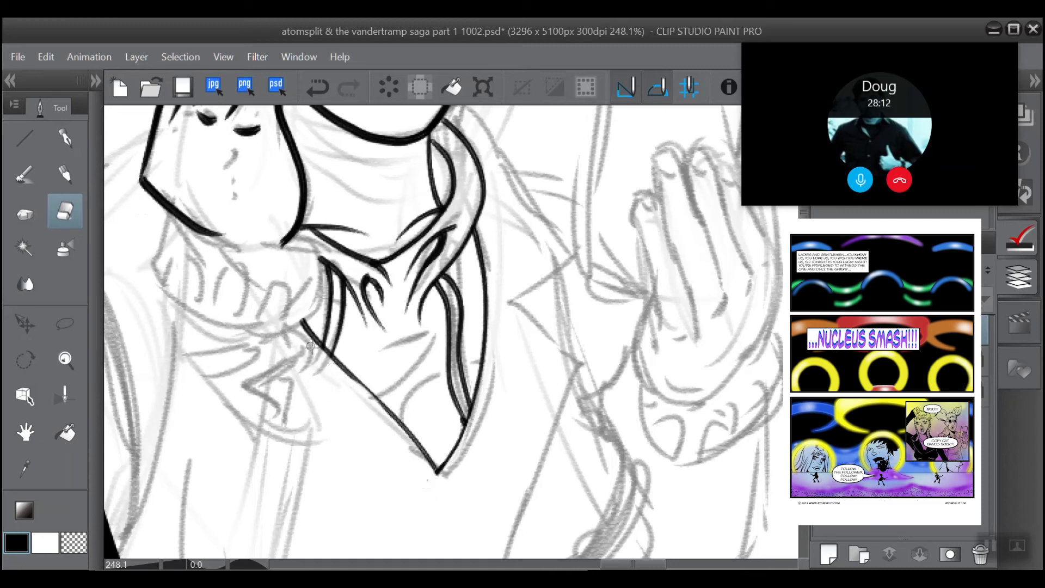
pyautogui.scroll(-3, 324, 285)
pyautogui.scroll(4, 348, 286)
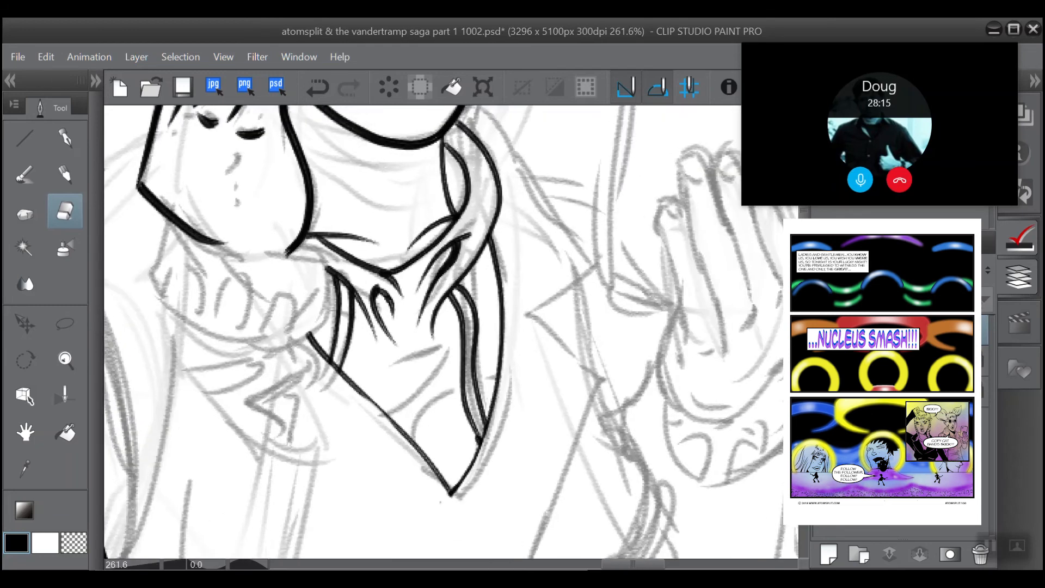
pyautogui.moveTo(349, 133); pyautogui.dragTo(292, 252)
pyautogui.scroll(-2, 322, 311)
pyautogui.moveTo(319, 167); pyautogui.dragTo(291, 165)
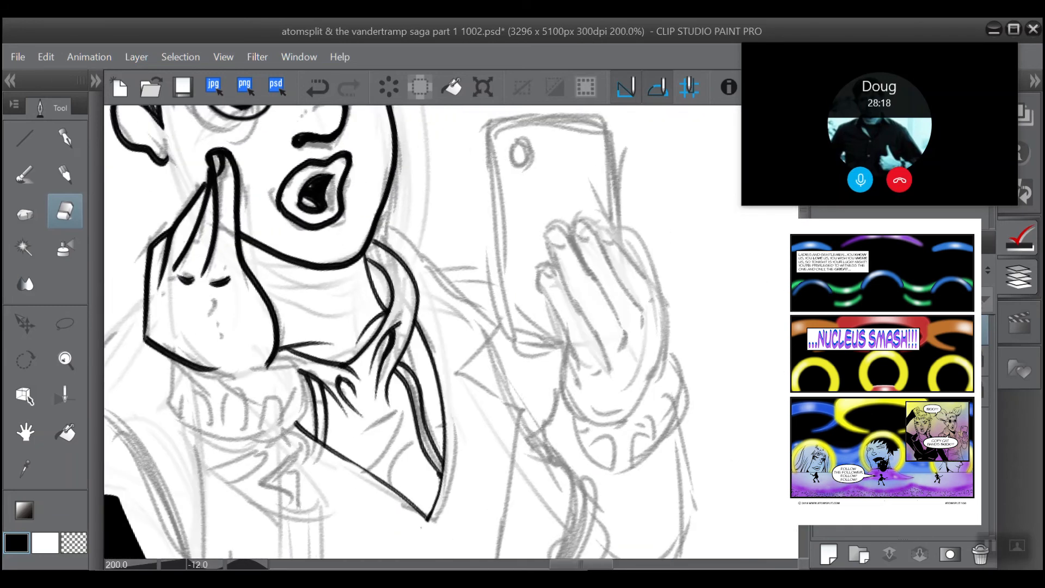
# Step: Ink tapering curved creases across the lower part of the neckerchief, down toward its triangular point
pyautogui.click(25, 175)
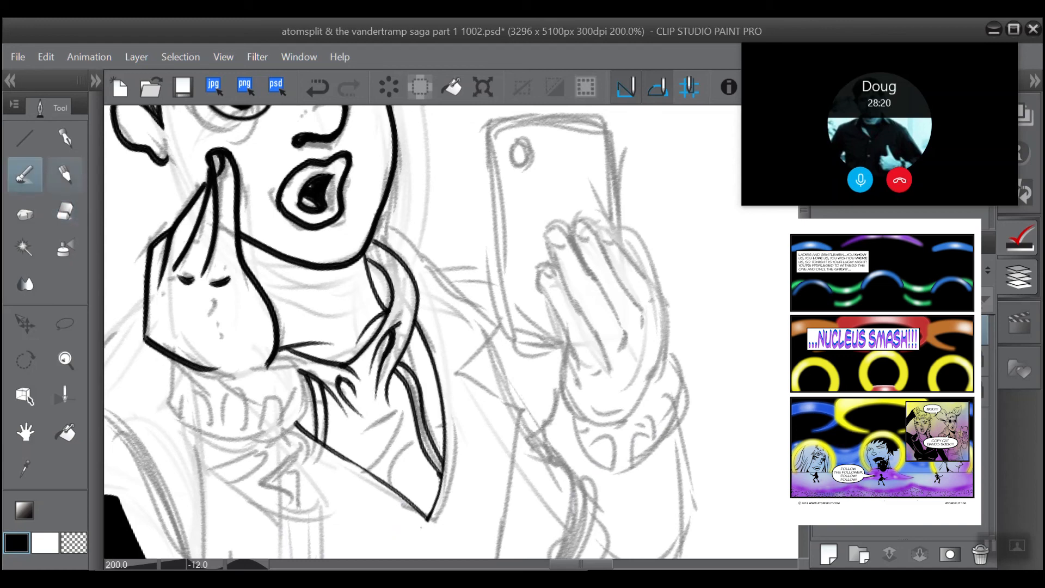
pyautogui.moveTo(367, 467); pyautogui.dragTo(401, 395)
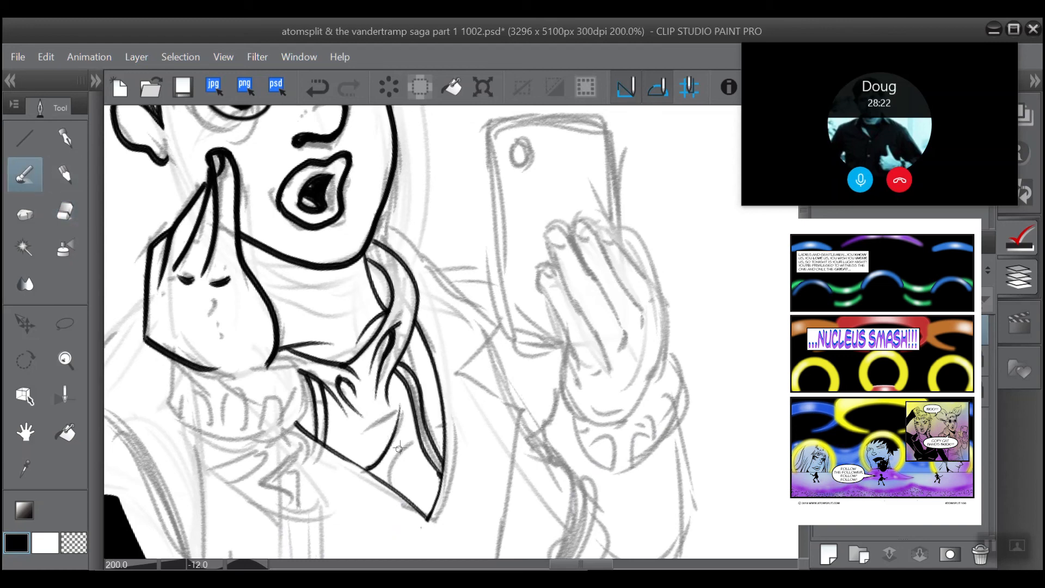
pyautogui.moveTo(408, 438)
pyautogui.mouseDown()
pyautogui.moveTo(390, 486)
pyautogui.moveTo(415, 506)
pyautogui.mouseUp()
pyautogui.moveTo(342, 456); pyautogui.dragTo(392, 418)
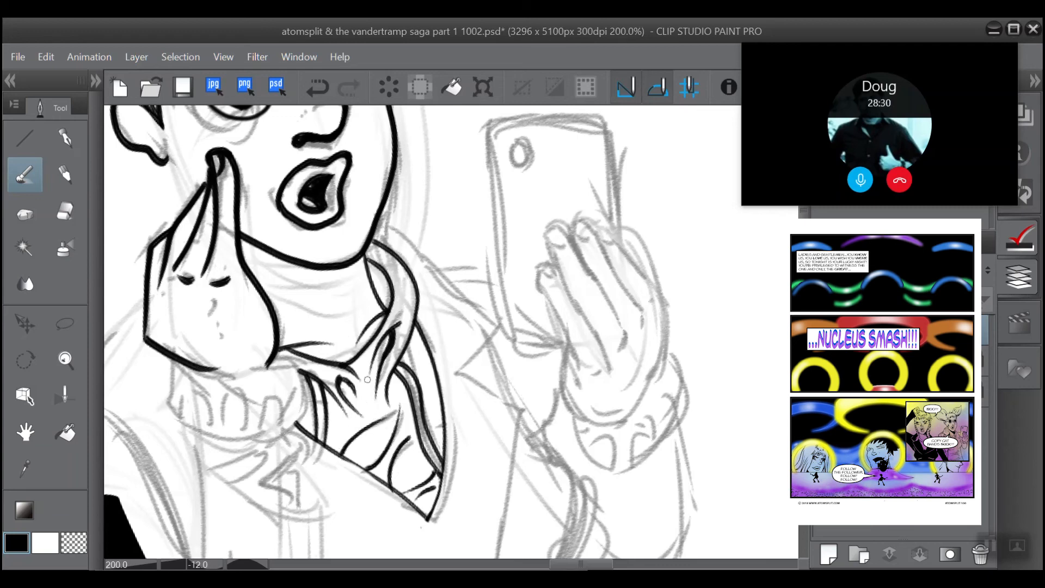
# Step: Thicken the neckerchief's straight outer edge from its triangular point up toward the raised hand with overlapping brush strokes
pyautogui.click(72, 323)
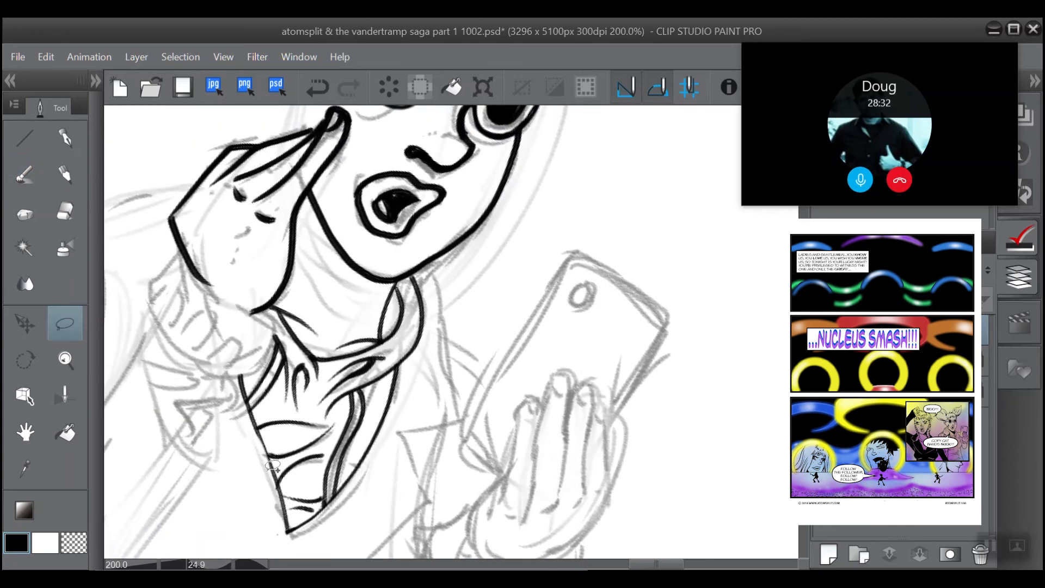
pyautogui.click(25, 175)
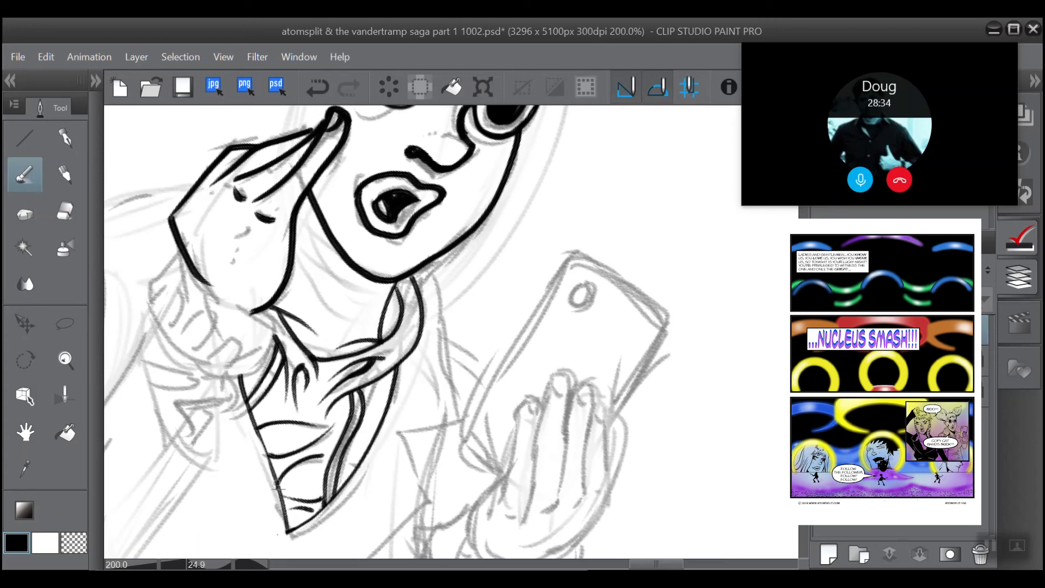
pyautogui.moveTo(287, 524); pyautogui.dragTo(248, 405)
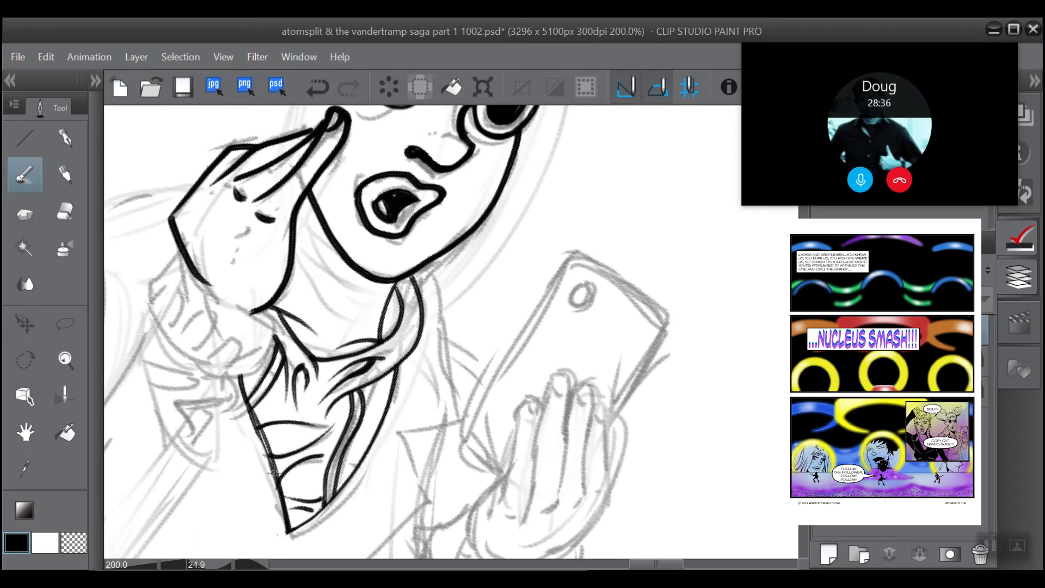
pyautogui.moveTo(276, 473); pyautogui.dragTo(249, 404)
pyautogui.scroll(-5, 246, 333)
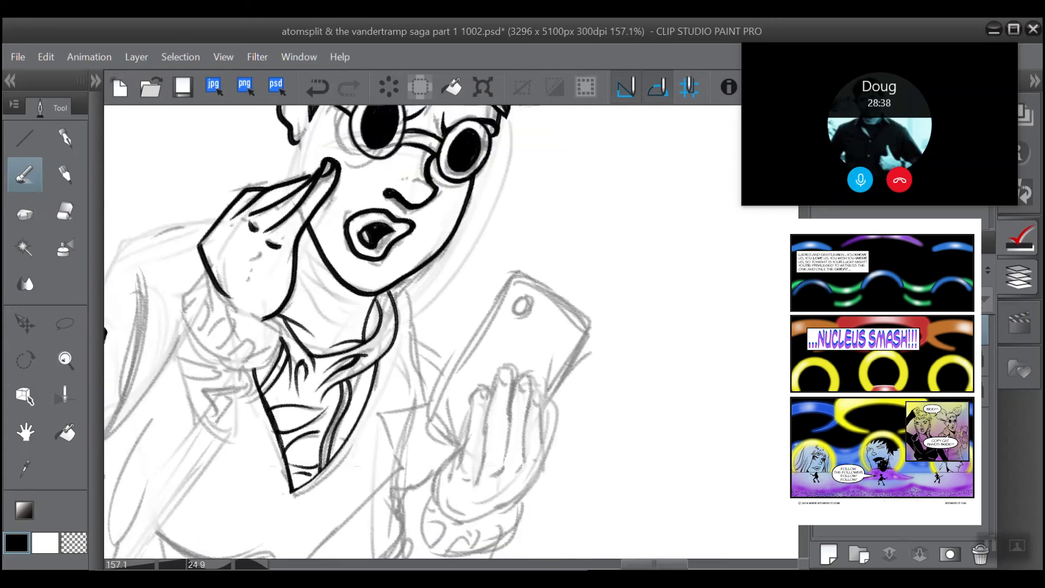
# Step: Ink the jacket collar's outer edge from the neck beside the phone, including the zigzag lapel notch and the edge below it
pyautogui.scroll(3, 303, 278)
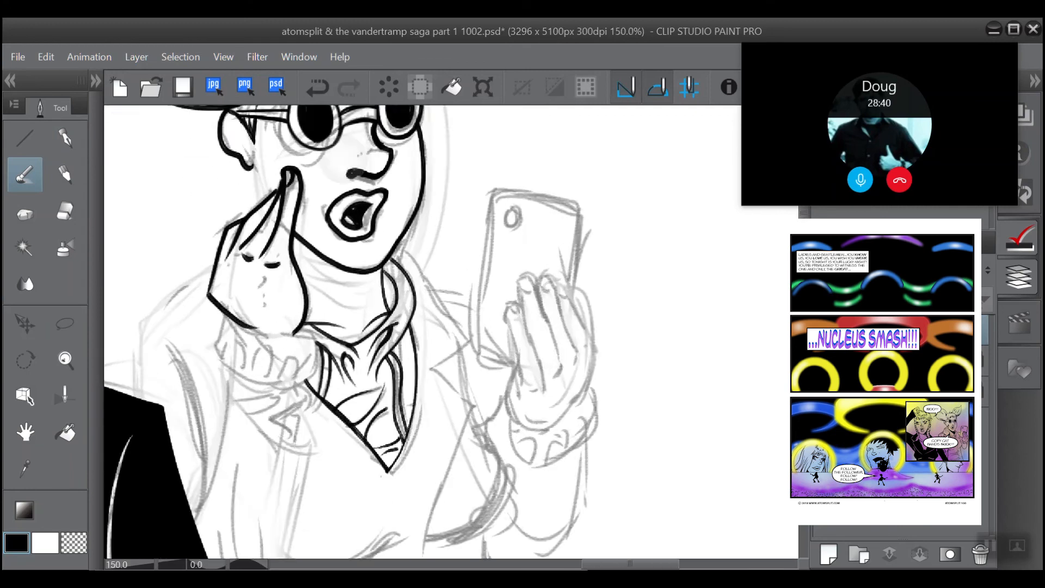
pyautogui.moveTo(305, 277); pyautogui.dragTo(250, 313)
pyautogui.scroll(1, 305, 277)
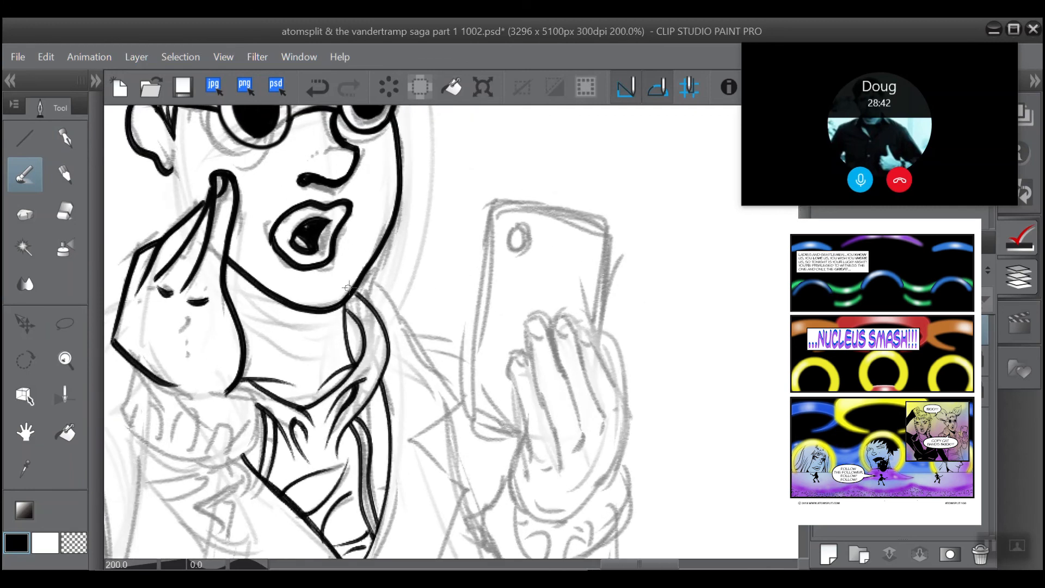
pyautogui.moveTo(357, 292)
pyautogui.mouseDown()
pyautogui.moveTo(460, 412)
pyautogui.moveTo(415, 440)
pyautogui.moveTo(475, 471)
pyautogui.moveTo(450, 315)
pyautogui.moveTo(390, 486)
pyautogui.mouseUp()
pyautogui.scroll(3, 391, 469)
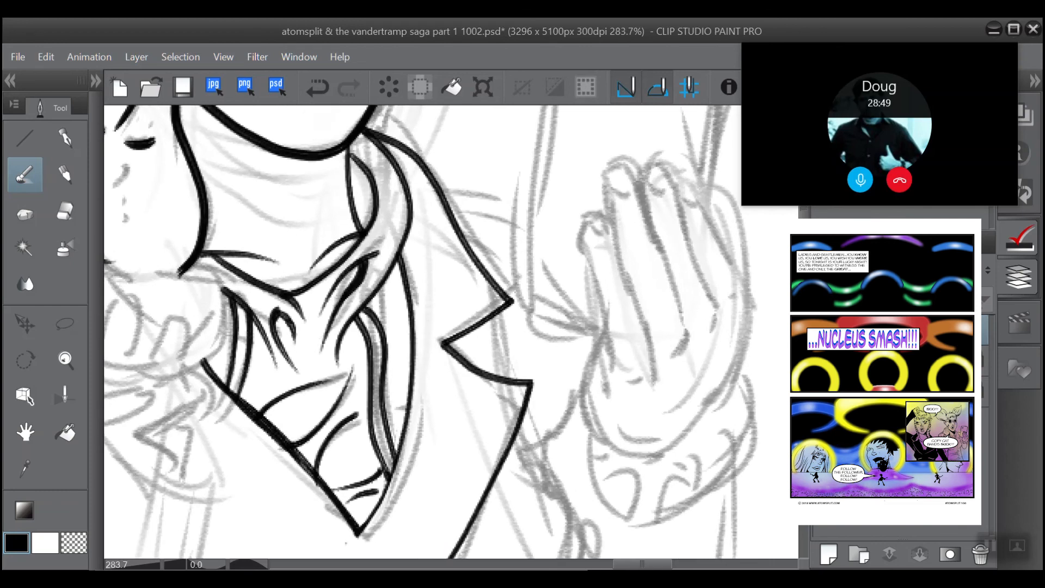
# Step: Redraw the notched lapel's long lower edge down toward the waist and ink the curved line on the opposite side of the chest
pyautogui.scroll(1, 327, 277)
pyautogui.scroll(-2, 329, 279)
pyautogui.moveTo(338, 304); pyautogui.dragTo(445, 200)
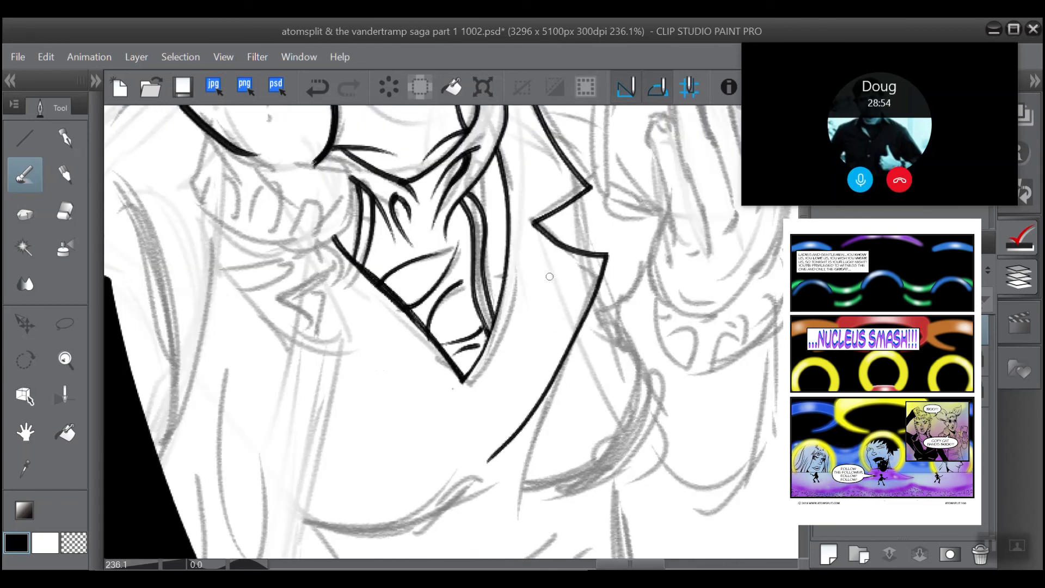
pyautogui.hotkey('ctrl', 'z')
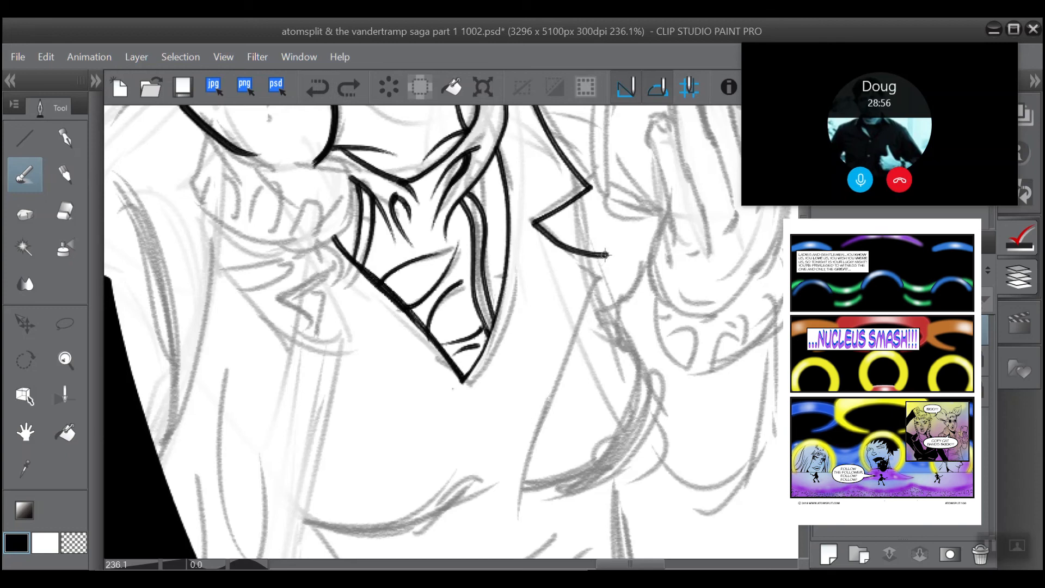
pyautogui.moveTo(606, 254)
pyautogui.mouseDown()
pyautogui.moveTo(563, 363)
pyautogui.moveTo(521, 520)
pyautogui.mouseUp()
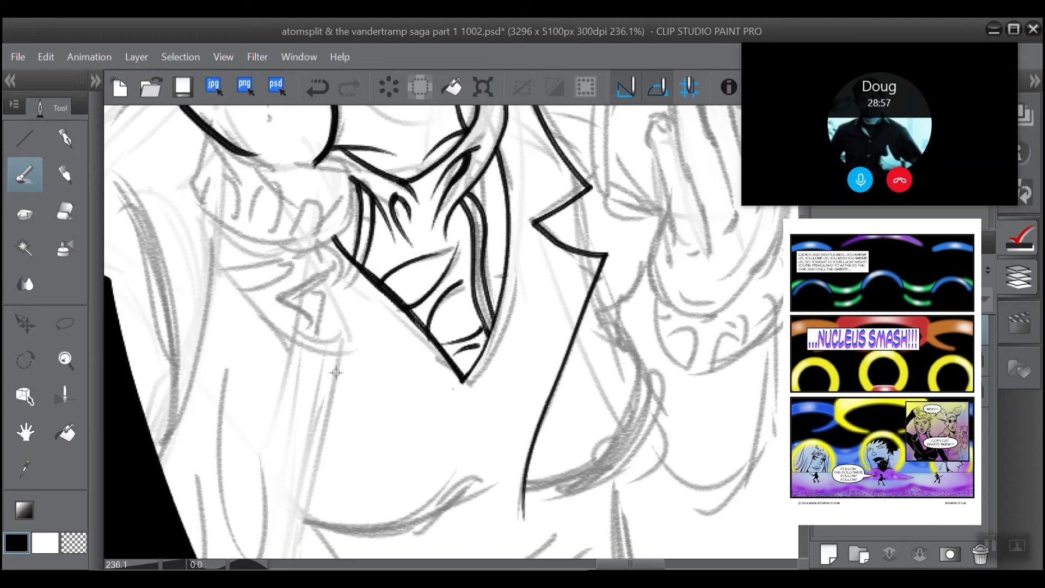
pyautogui.moveTo(335, 370); pyautogui.dragTo(429, 477)
# Step: Try to ink the short line closing the lapel notch and the rounded chest contour beside the lapel's lower edge
pyautogui.moveTo(402, 444)
pyautogui.mouseDown()
pyautogui.moveTo(404, 578)
pyautogui.moveTo(268, 509)
pyautogui.mouseUp()
pyautogui.moveTo(440, 314)
pyautogui.mouseDown()
pyautogui.moveTo(405, 264)
pyautogui.moveTo(413, 219)
pyautogui.mouseUp()
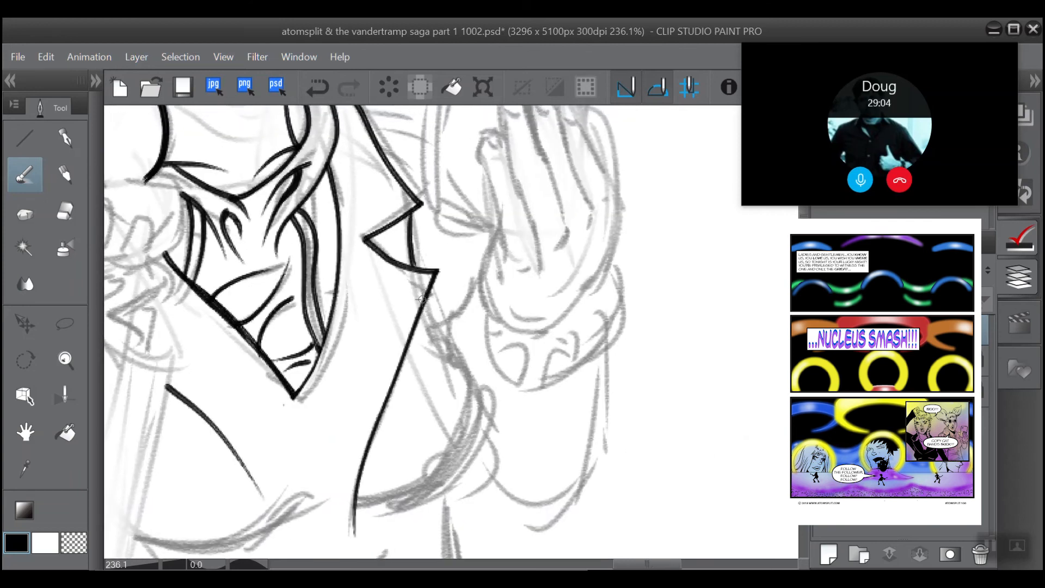
pyautogui.moveTo(422, 298)
pyautogui.mouseDown()
pyautogui.moveTo(457, 381)
pyautogui.moveTo(466, 454)
pyautogui.mouseUp()
pyautogui.moveTo(374, 495); pyautogui.dragTo(366, 494)
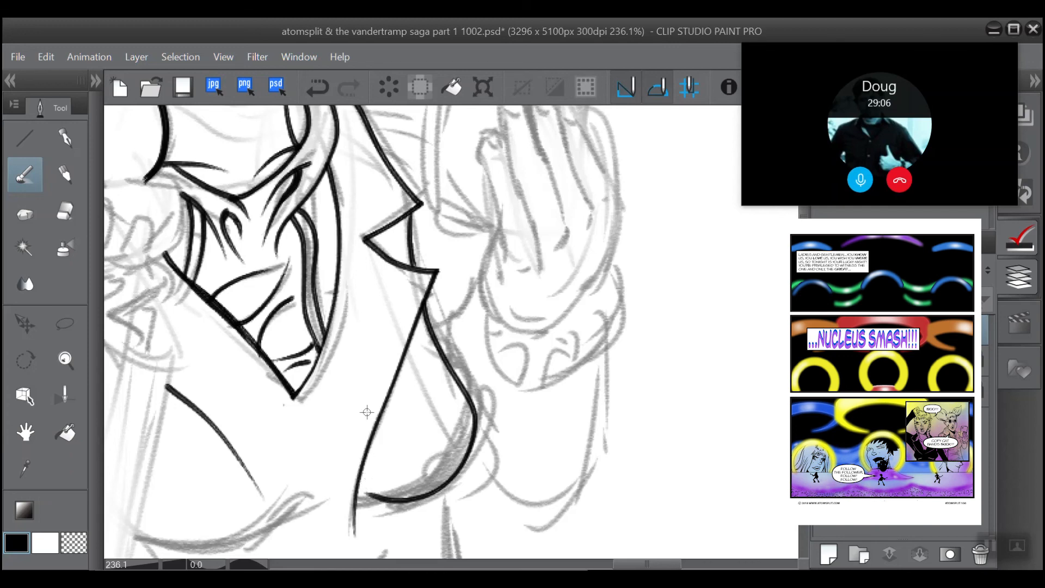
pyautogui.hotkey('ctrl', '-')
pyautogui.moveTo(367, 412); pyautogui.dragTo(359, 434)
pyautogui.click(311, 82)
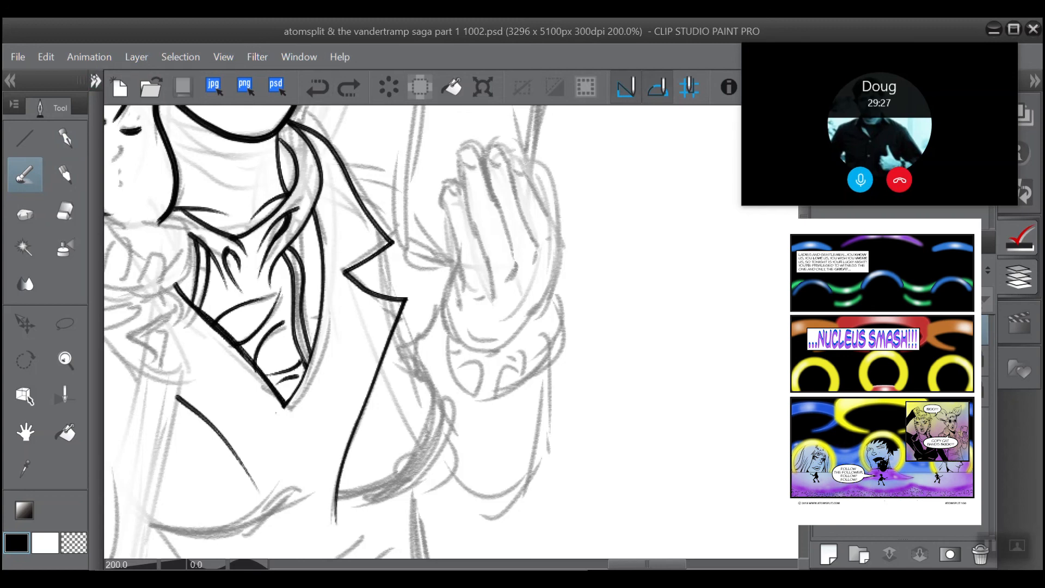
# Step: Set the brush size to 1 and thicken the lapel's long lower edge, undoing the trial stroke inside the notch
pyautogui.click(95, 81)
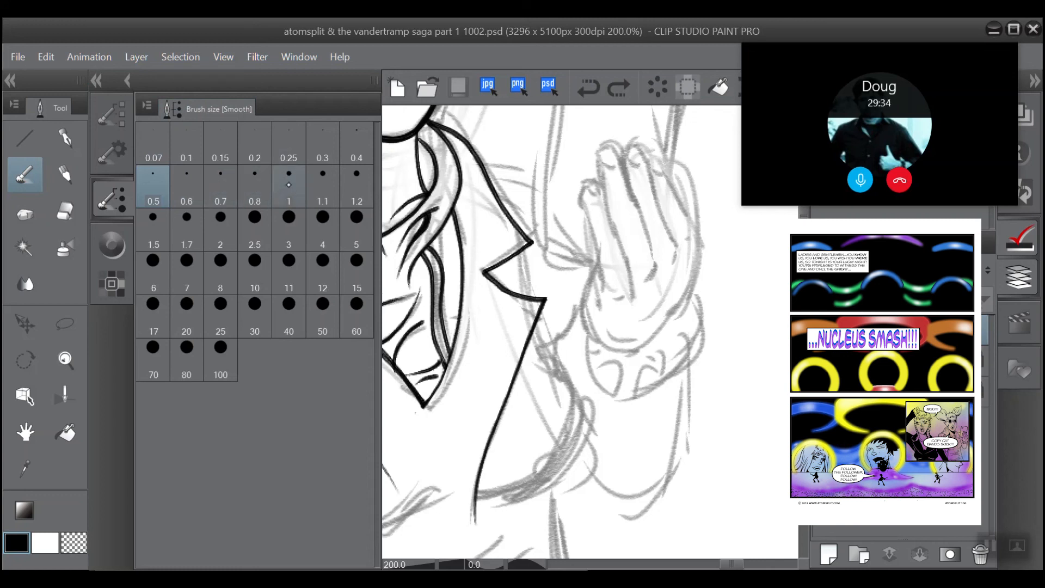
pyautogui.click(289, 174)
pyautogui.click(96, 81)
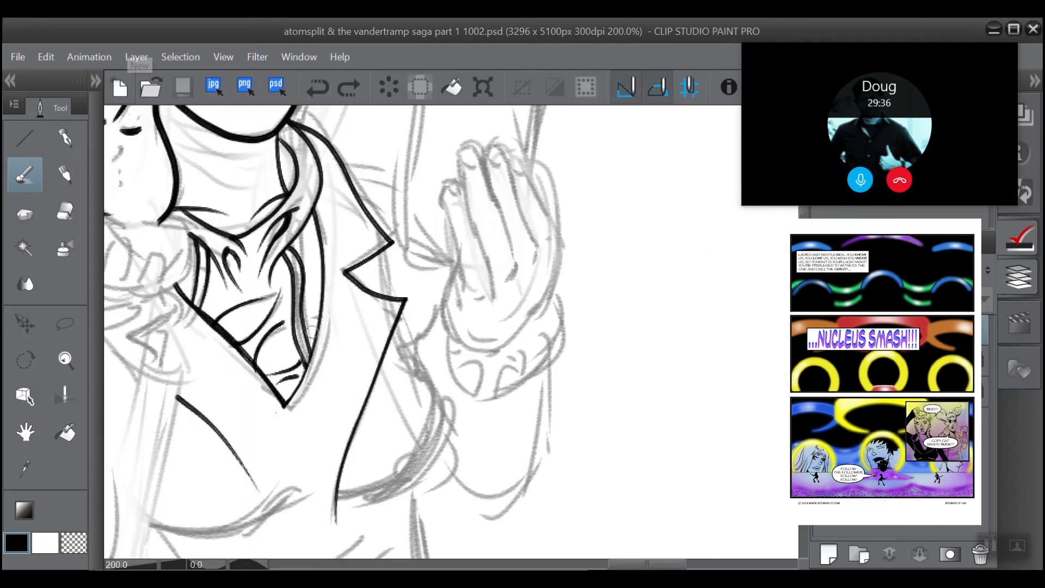
pyautogui.moveTo(388, 297); pyautogui.dragTo(381, 261)
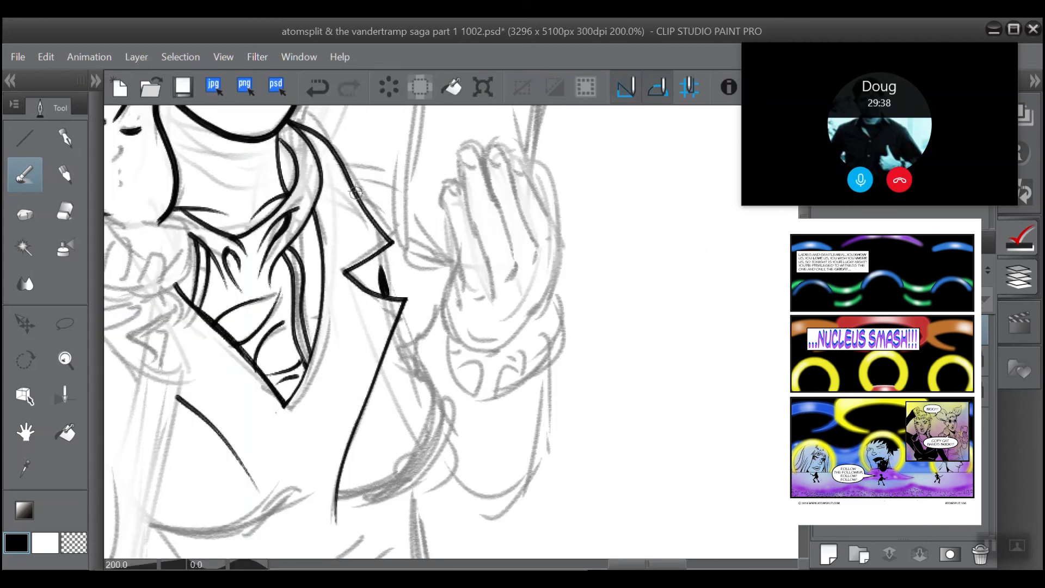
pyautogui.click(318, 87)
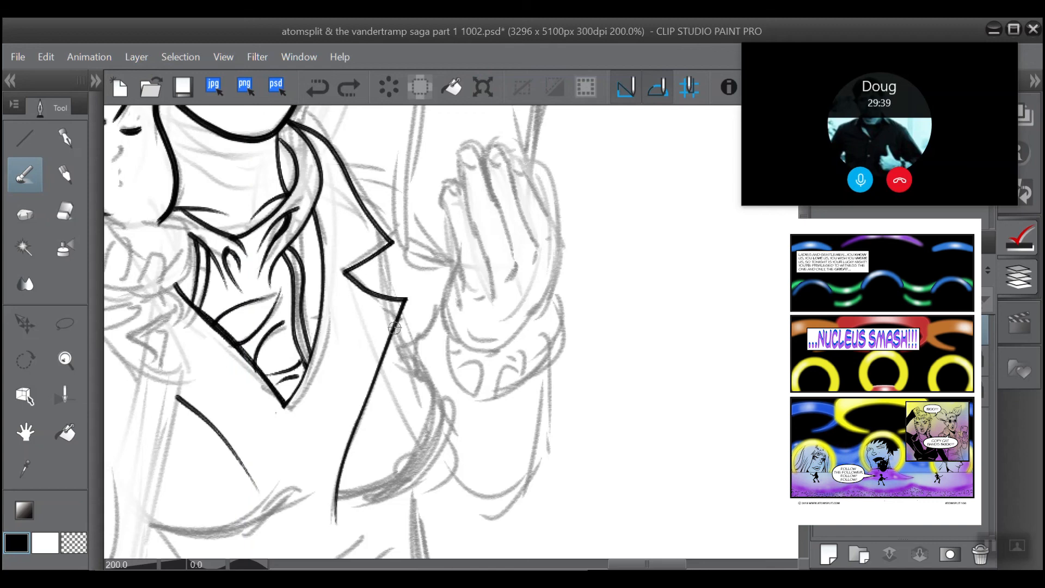
pyautogui.moveTo(402, 300)
pyautogui.mouseDown()
pyautogui.moveTo(331, 478)
pyautogui.moveTo(329, 531)
pyautogui.mouseUp()
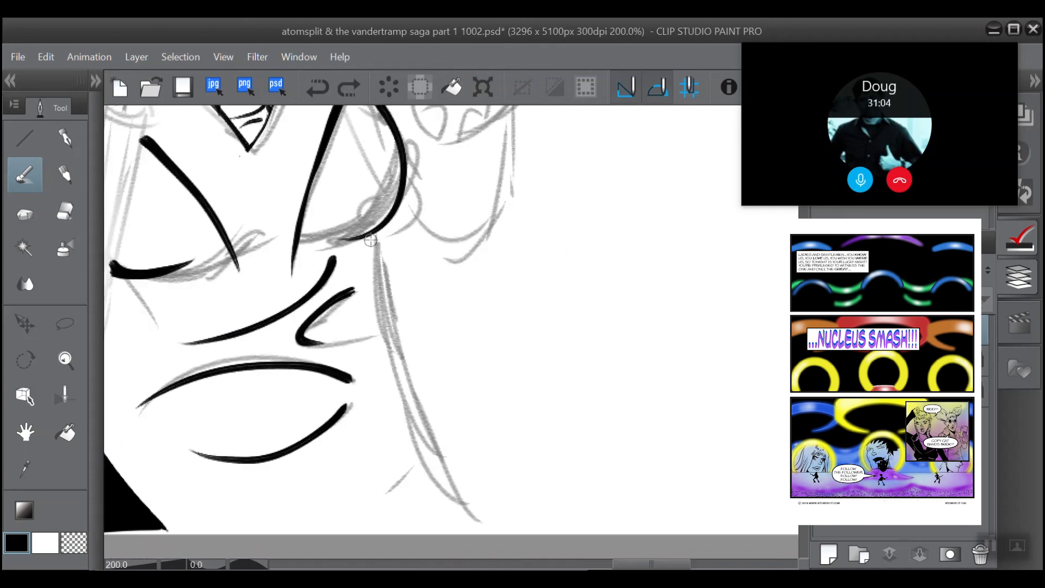
# Step: Ink the torso's long side contour from beneath the chest down to the panel's lower border
pyautogui.moveTo(370, 238)
pyautogui.mouseDown()
pyautogui.moveTo(380, 392)
pyautogui.moveTo(440, 528)
pyautogui.mouseUp()
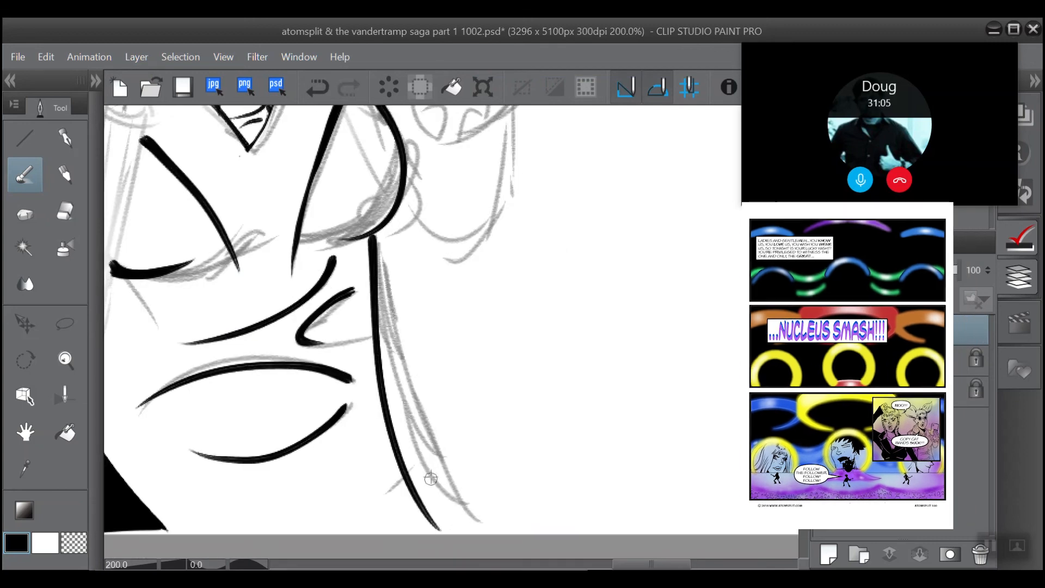
pyautogui.scroll(-5, 338, 319)
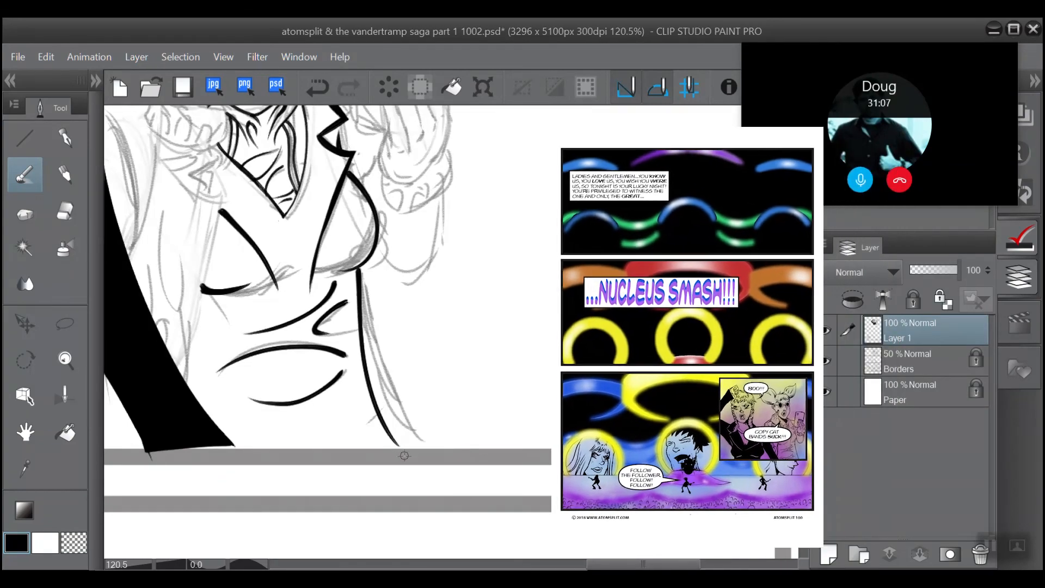
pyautogui.moveTo(403, 453); pyautogui.dragTo(363, 338)
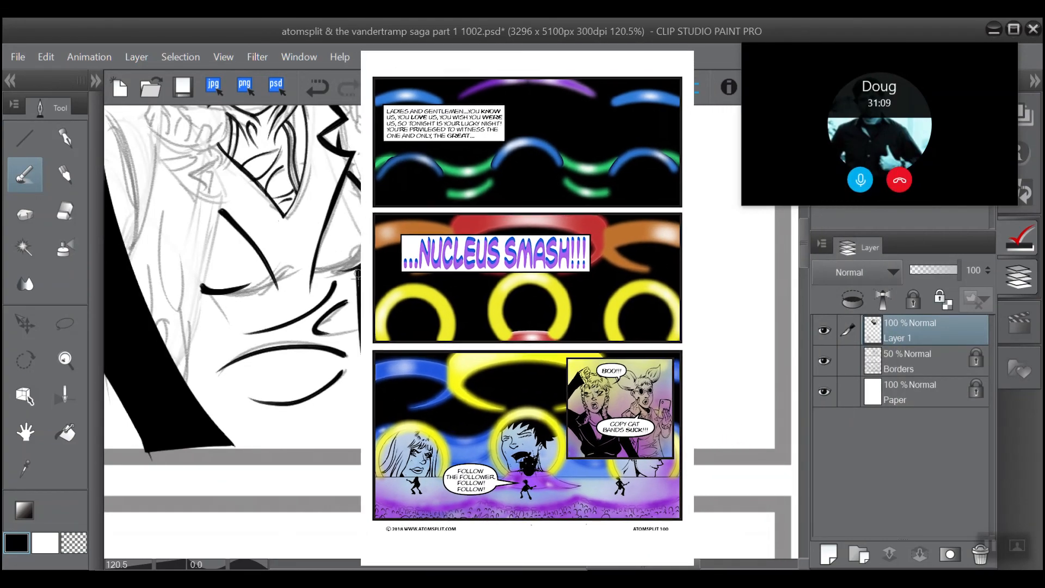